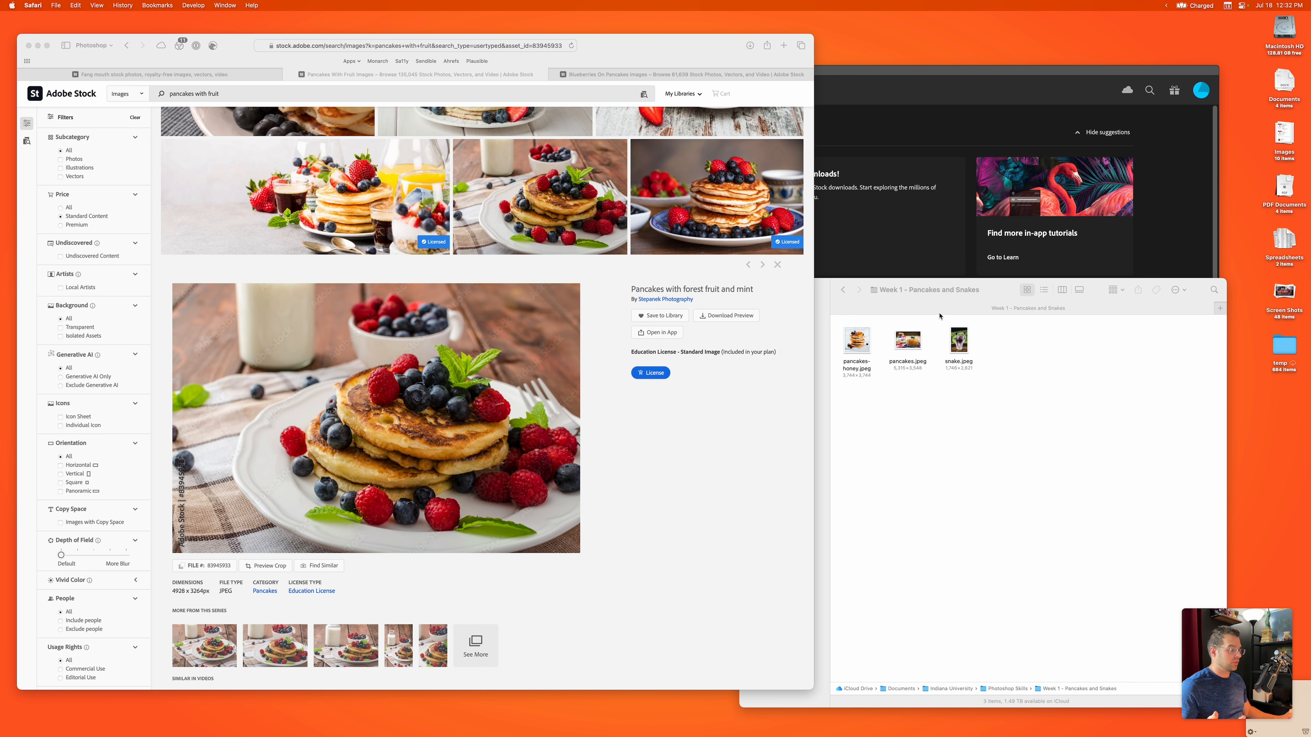
Step: Move the folder window clear of the stock page and license the "Pancakes with forest fruit and mint" image, cancelling the file save
left_click(956, 308)
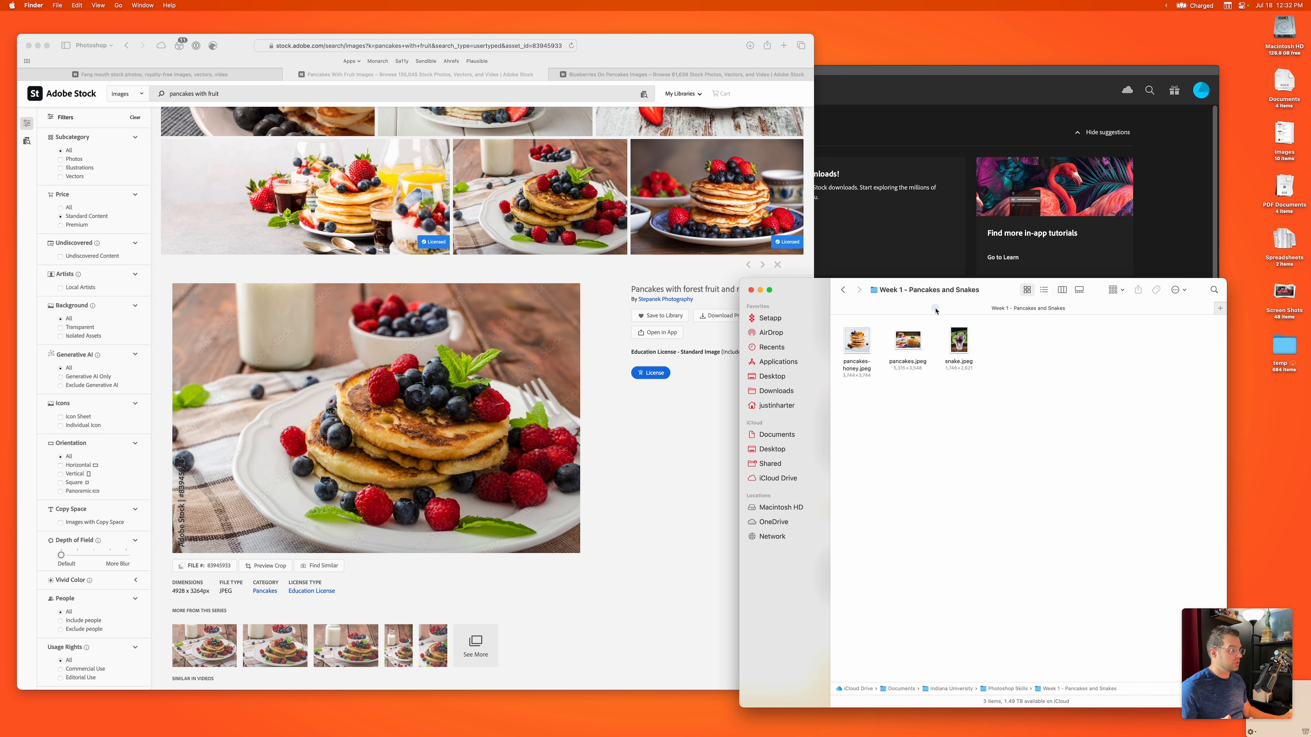
left_click_drag(815, 287, 858, 285)
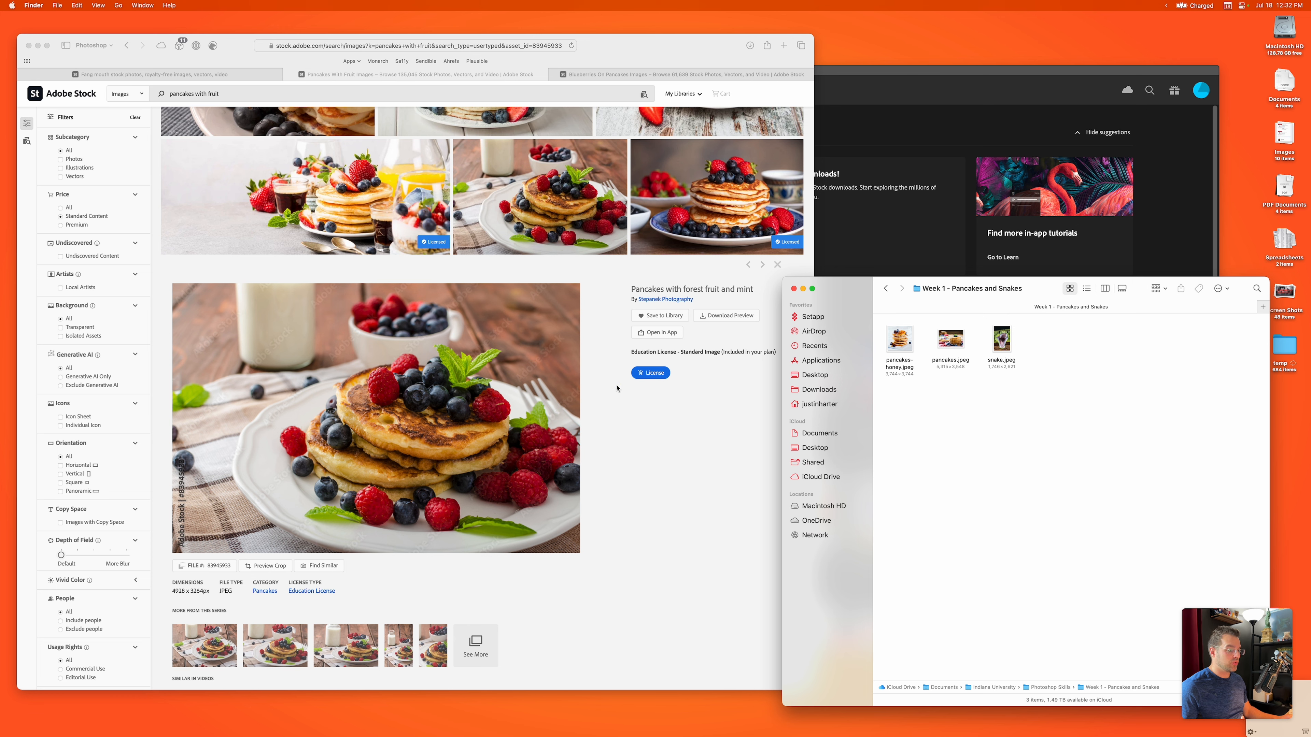
left_click(642, 390)
left_click(644, 374)
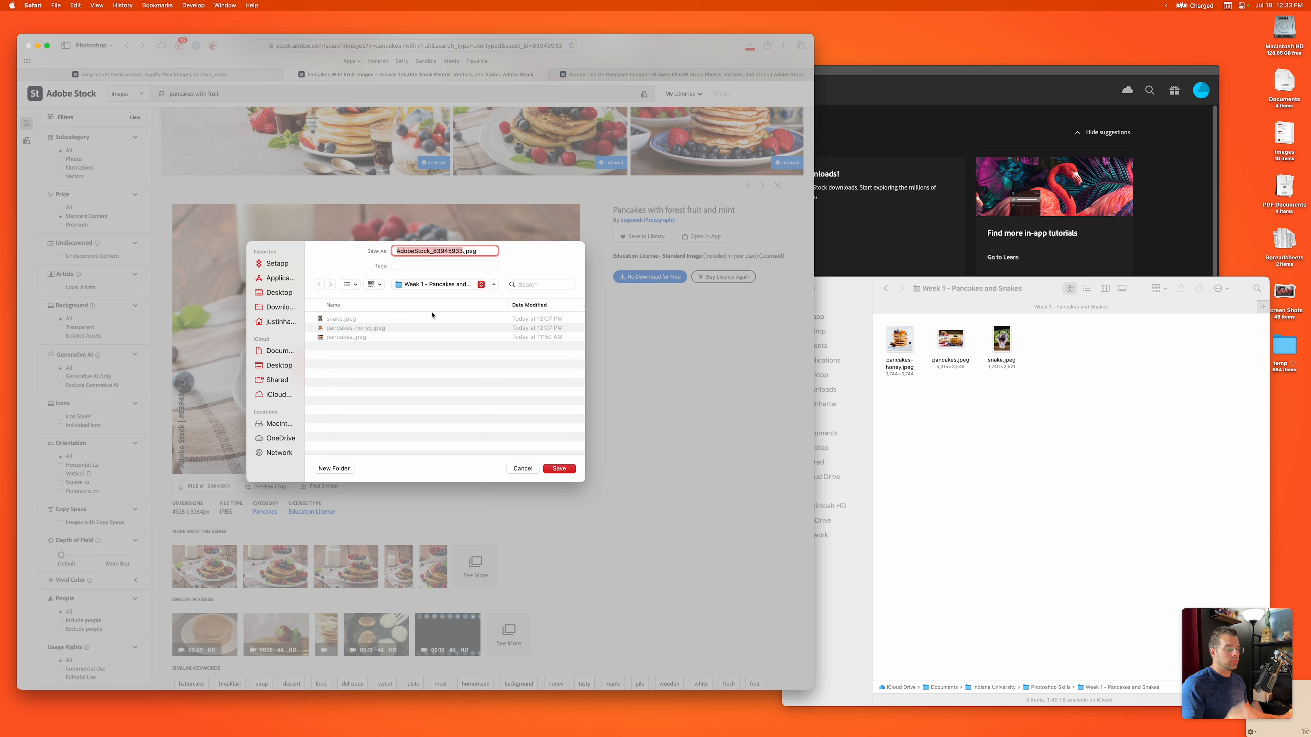
left_click(523, 469)
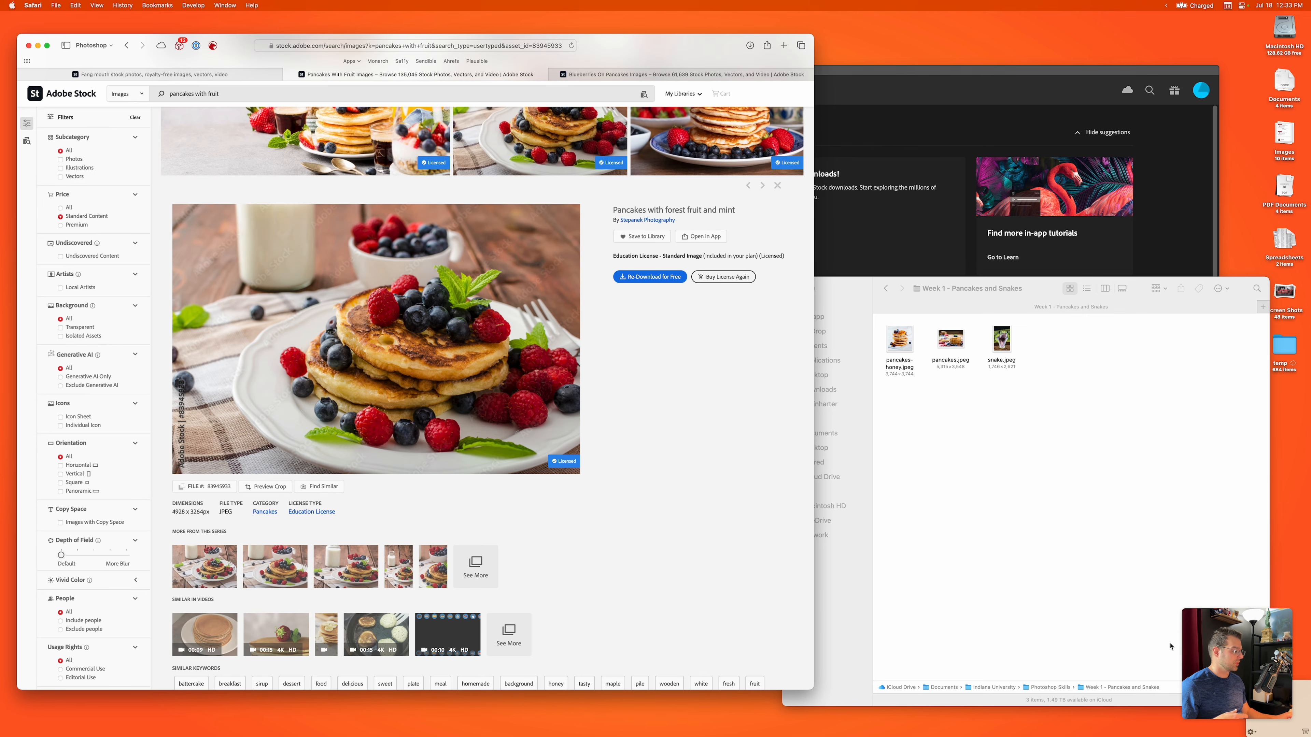
Step: Switch to Photoshop, reposition its window, and open pancakes.jpeg from the Week 1 - Pancakes and Snakes folder
left_click(899, 114)
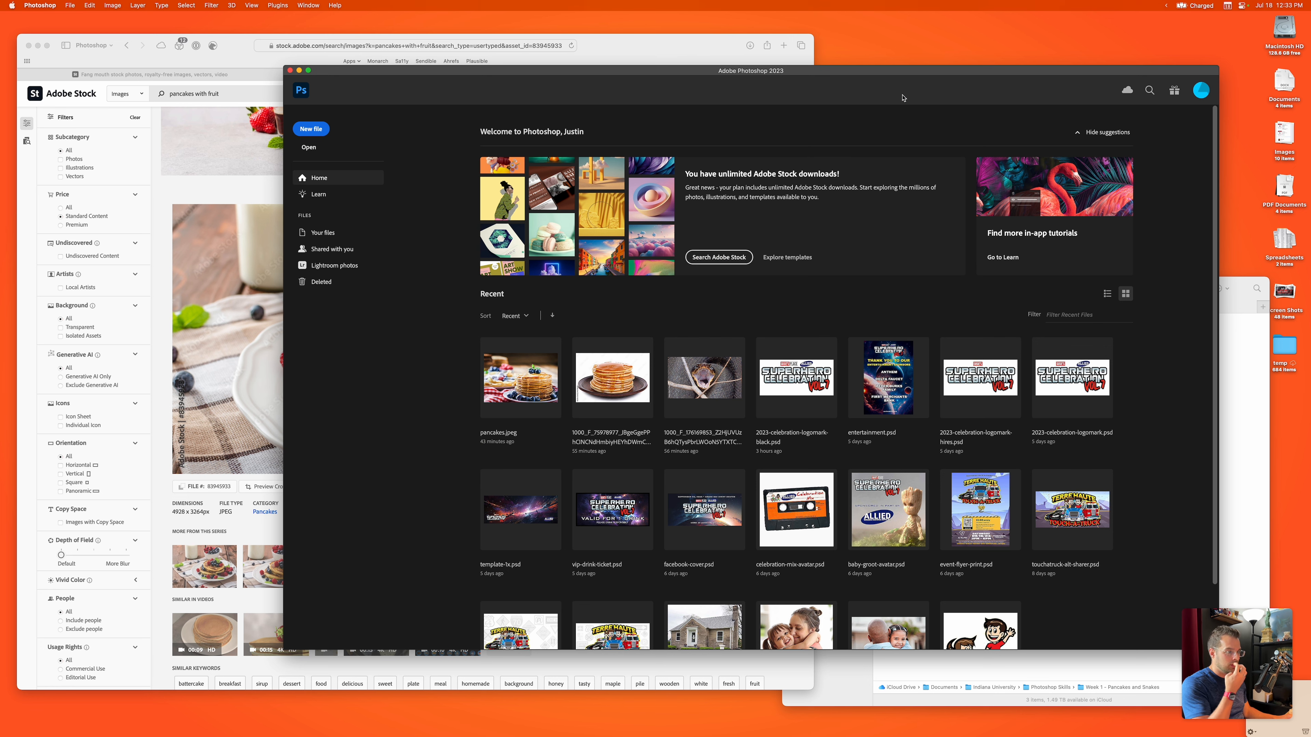
left_click_drag(845, 77, 760, 59)
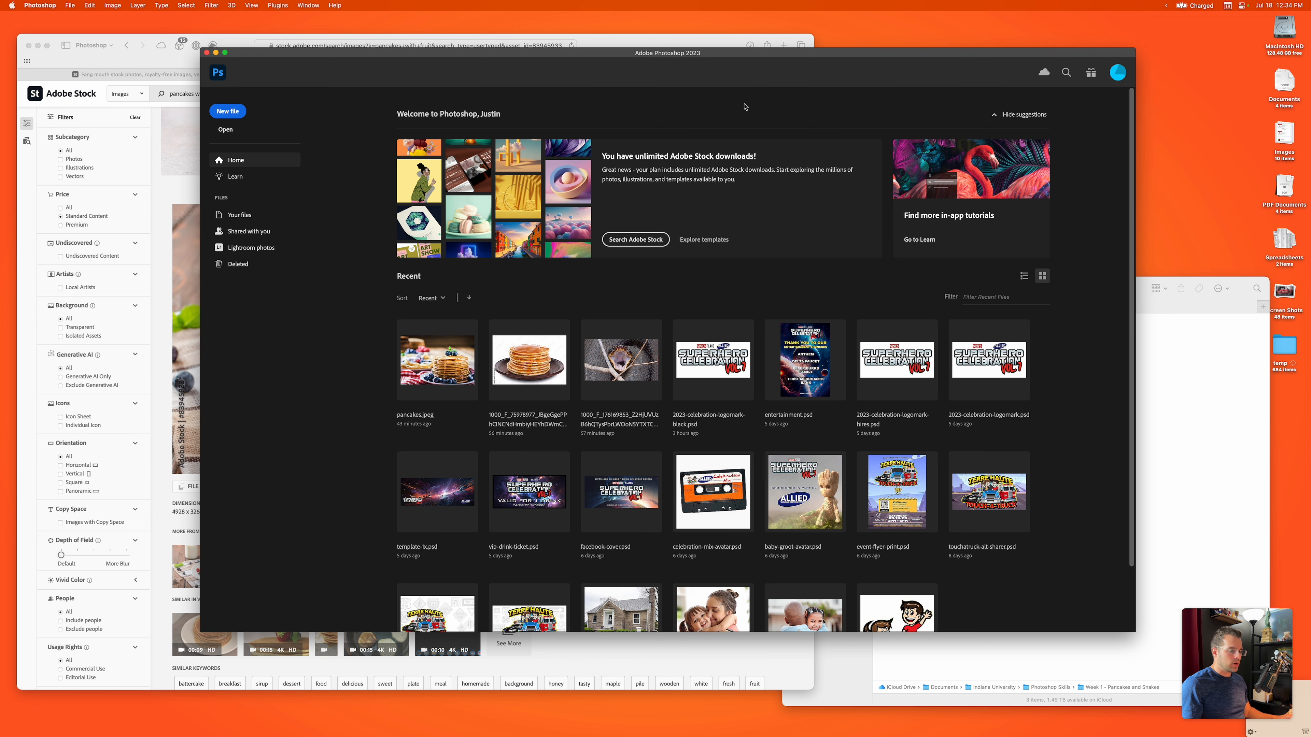
left_click_drag(340, 55, 294, 52)
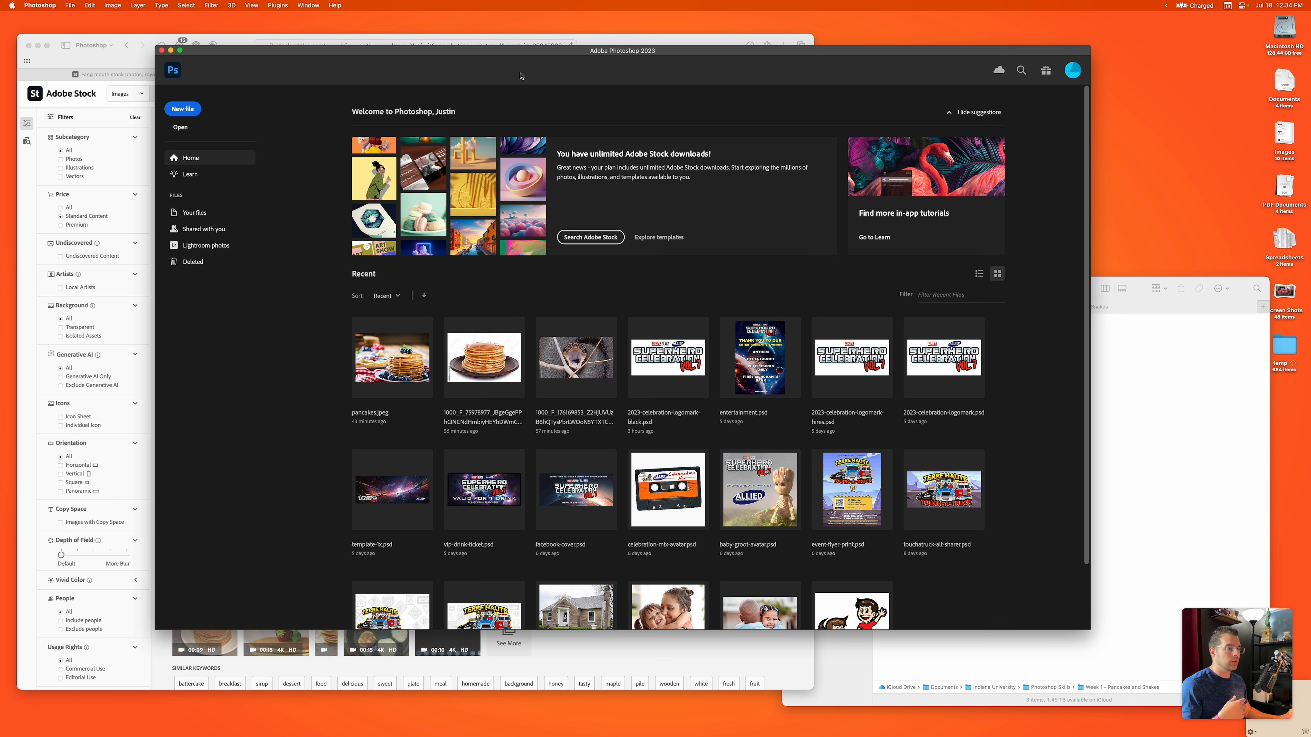
left_click(1130, 395)
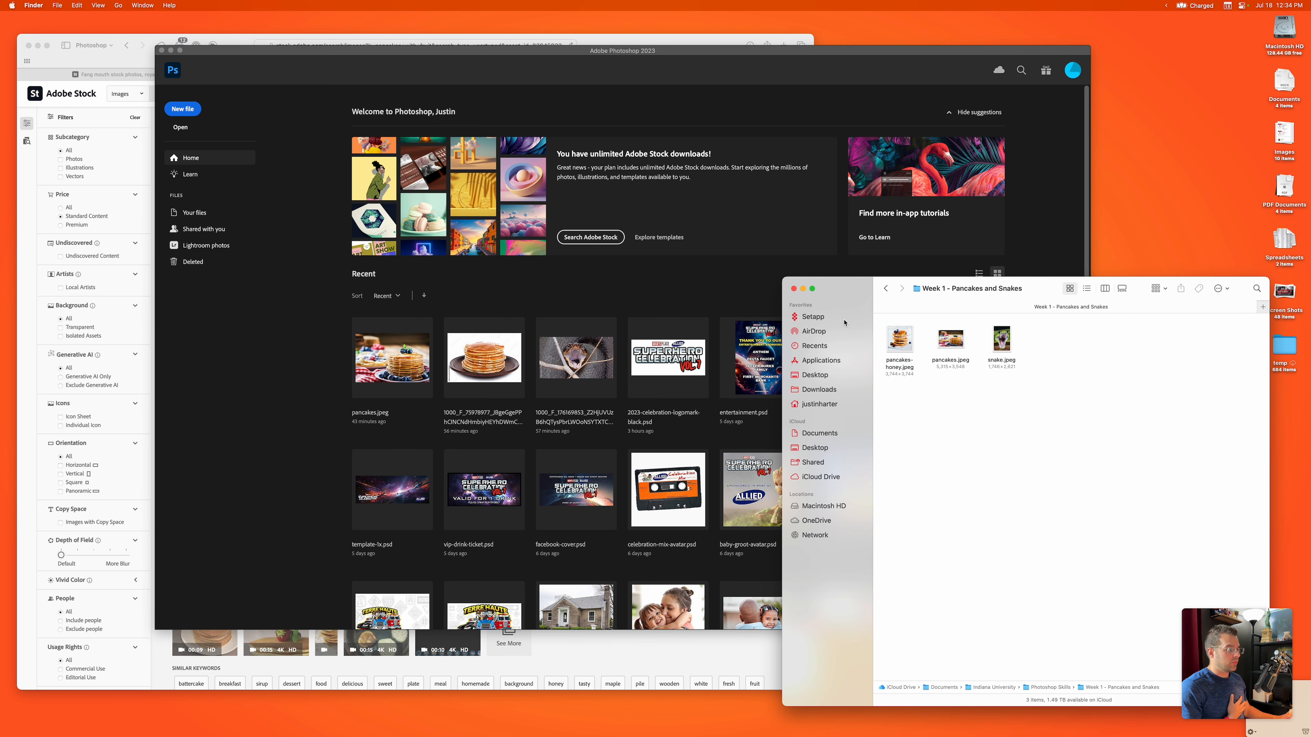
left_click_drag(944, 357, 805, 733)
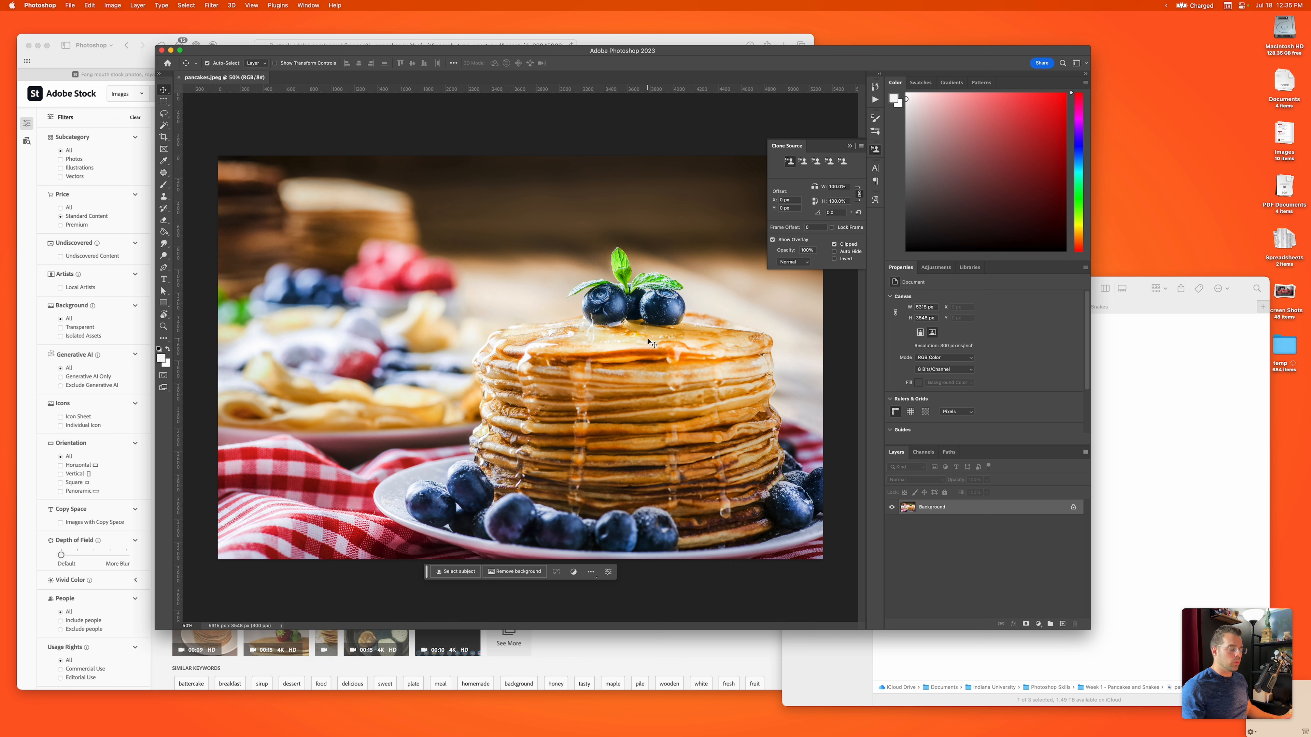
Step: Place snake.jpeg from the Week 1 - Pancakes and Snakes folder into the pancakes document
left_click(1129, 396)
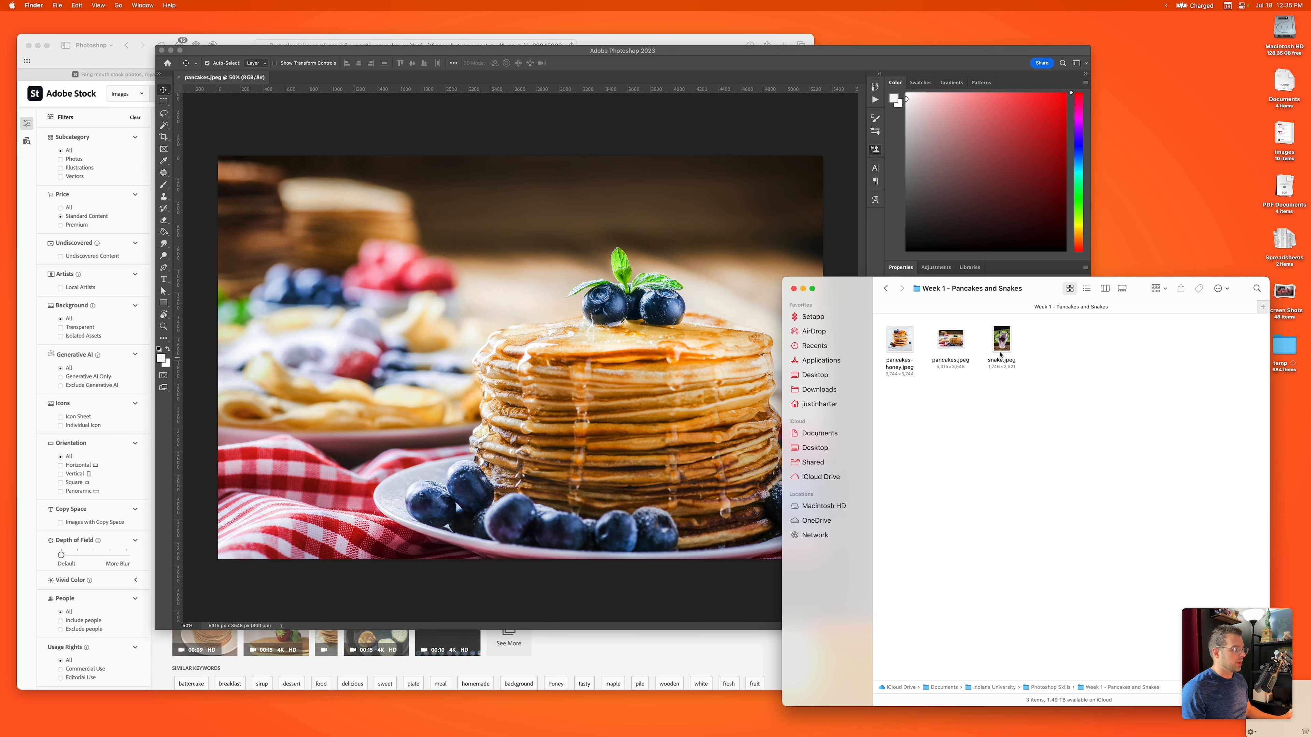
left_click_drag(1000, 355, 601, 310)
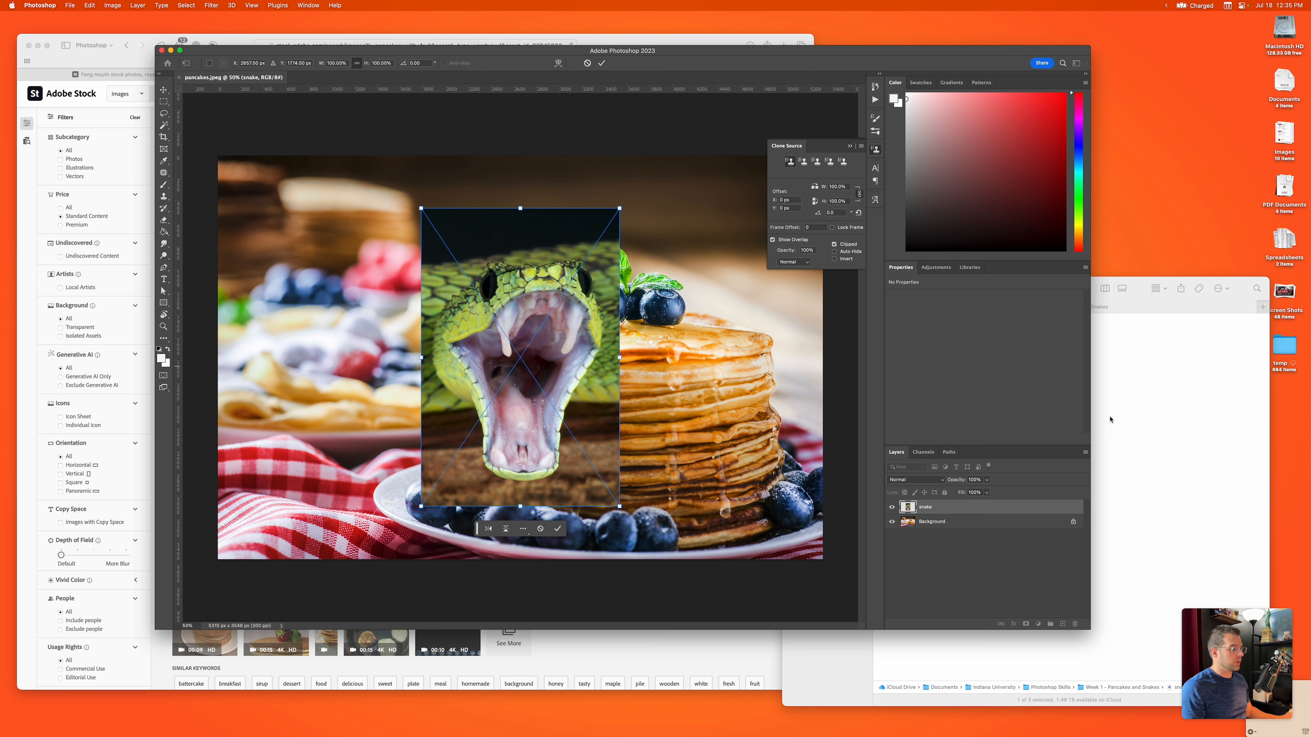
left_click(1084, 376)
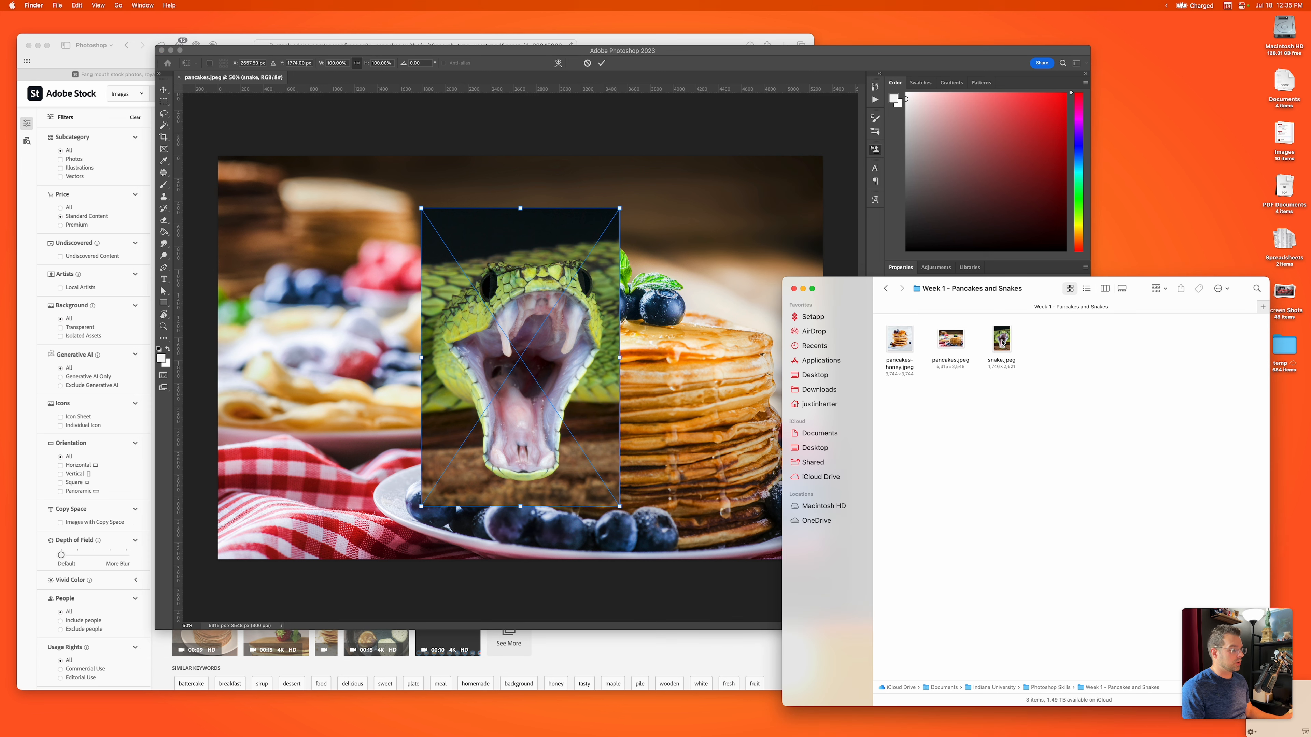
left_click(545, 321)
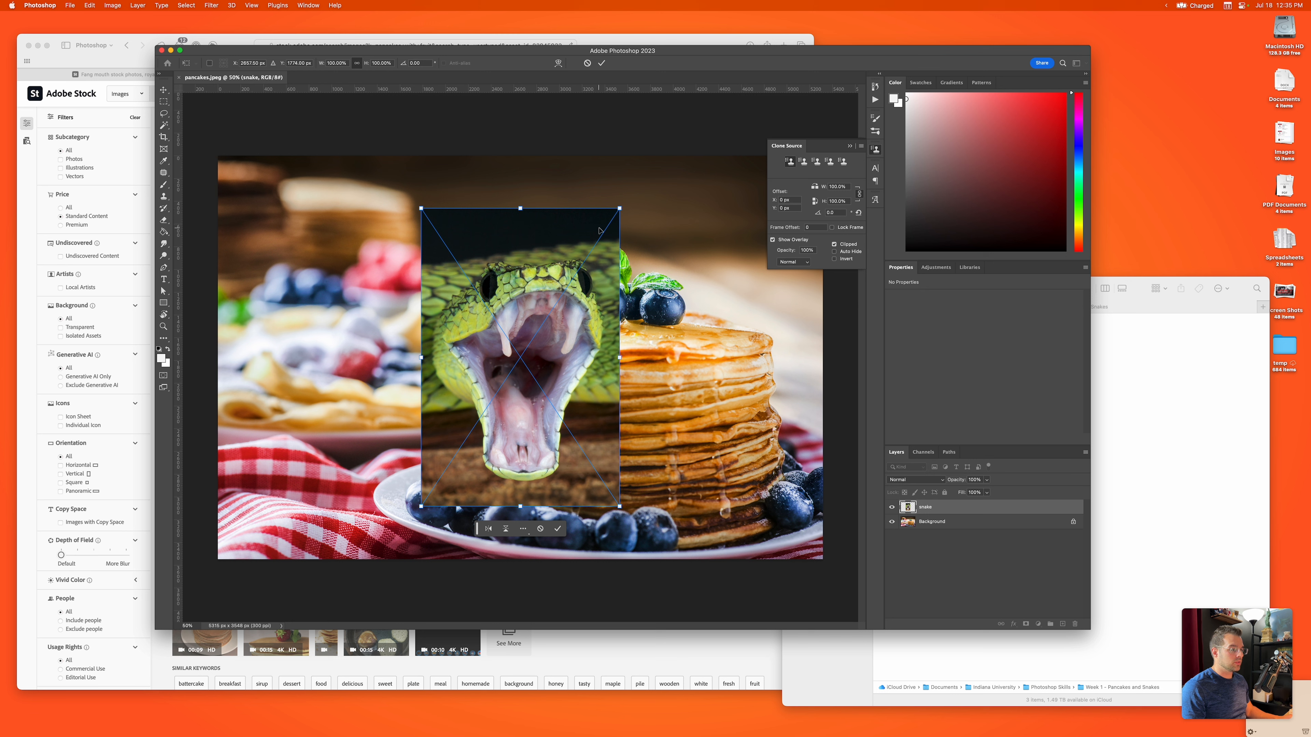
Step: Scale the placed snake image to about 88% and position it over the front of the pancake stack
left_click_drag(621, 208, 606, 230)
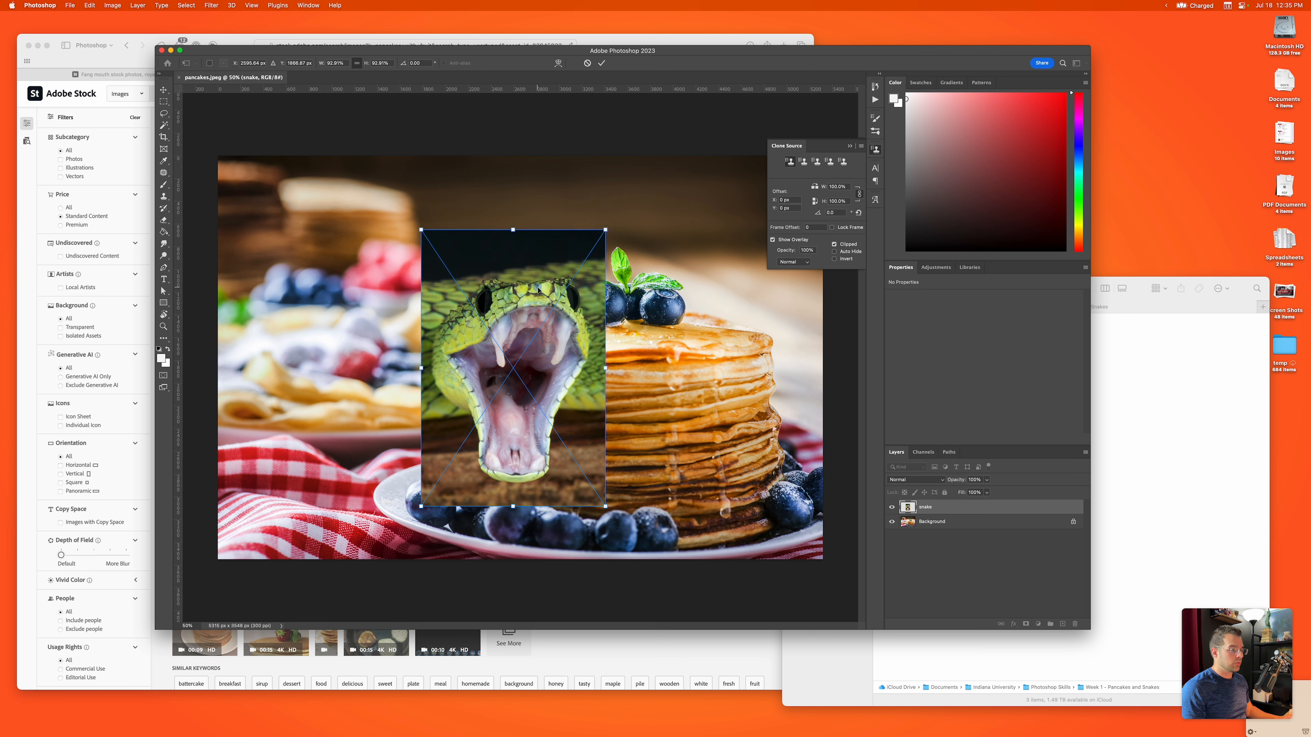
left_click_drag(539, 290, 610, 319)
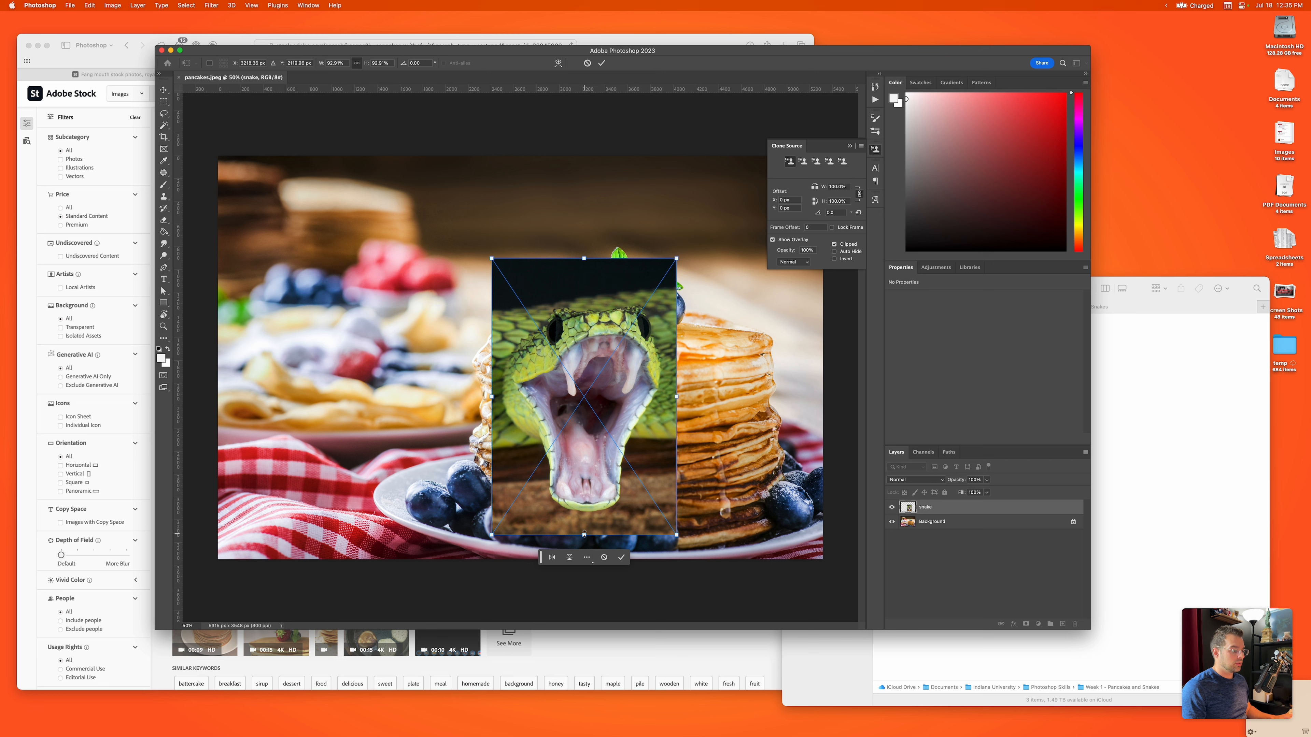
left_click_drag(584, 532, 586, 531)
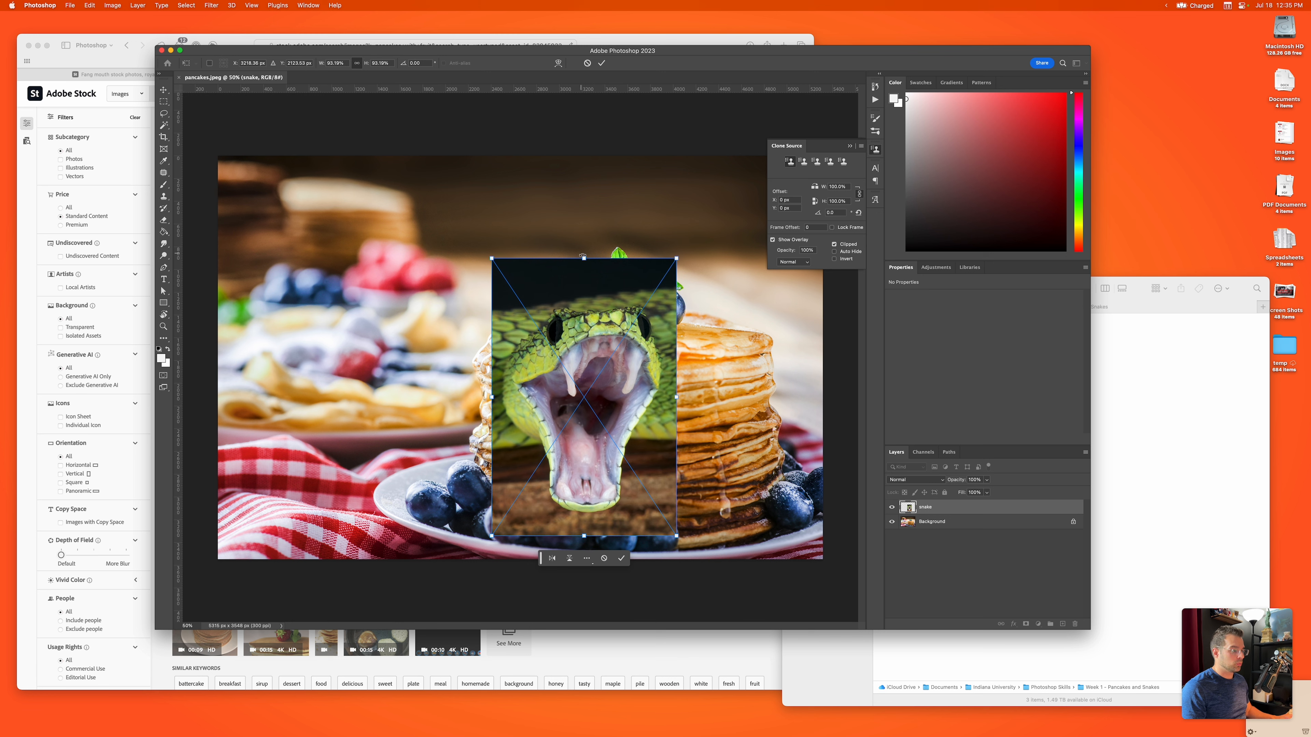
left_click_drag(582, 256, 583, 256)
mouse_move(684, 256)
left_mouse_down()
mouse_move(687, 234)
mouse_move(711, 257)
mouse_move(669, 241)
mouse_move(682, 249)
left_mouse_up()
left_click_drag(558, 384, 602, 365)
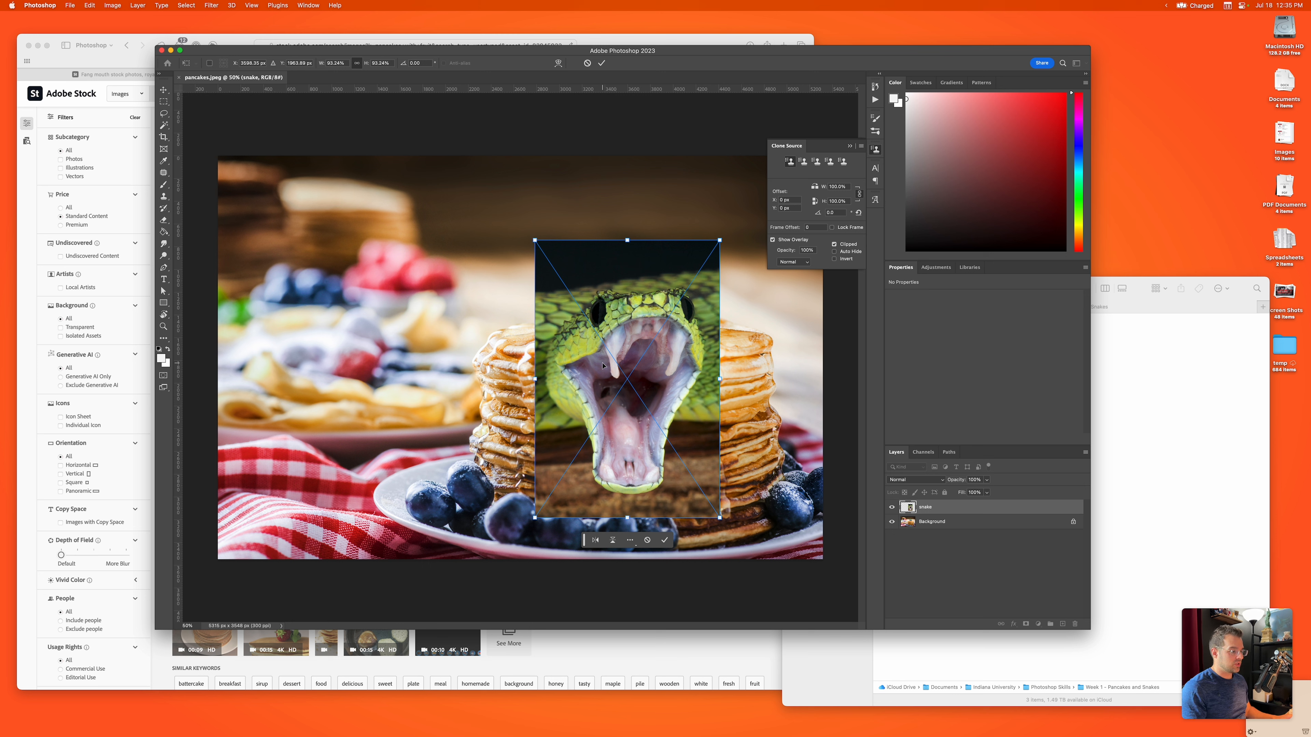
left_click_drag(598, 345, 605, 382)
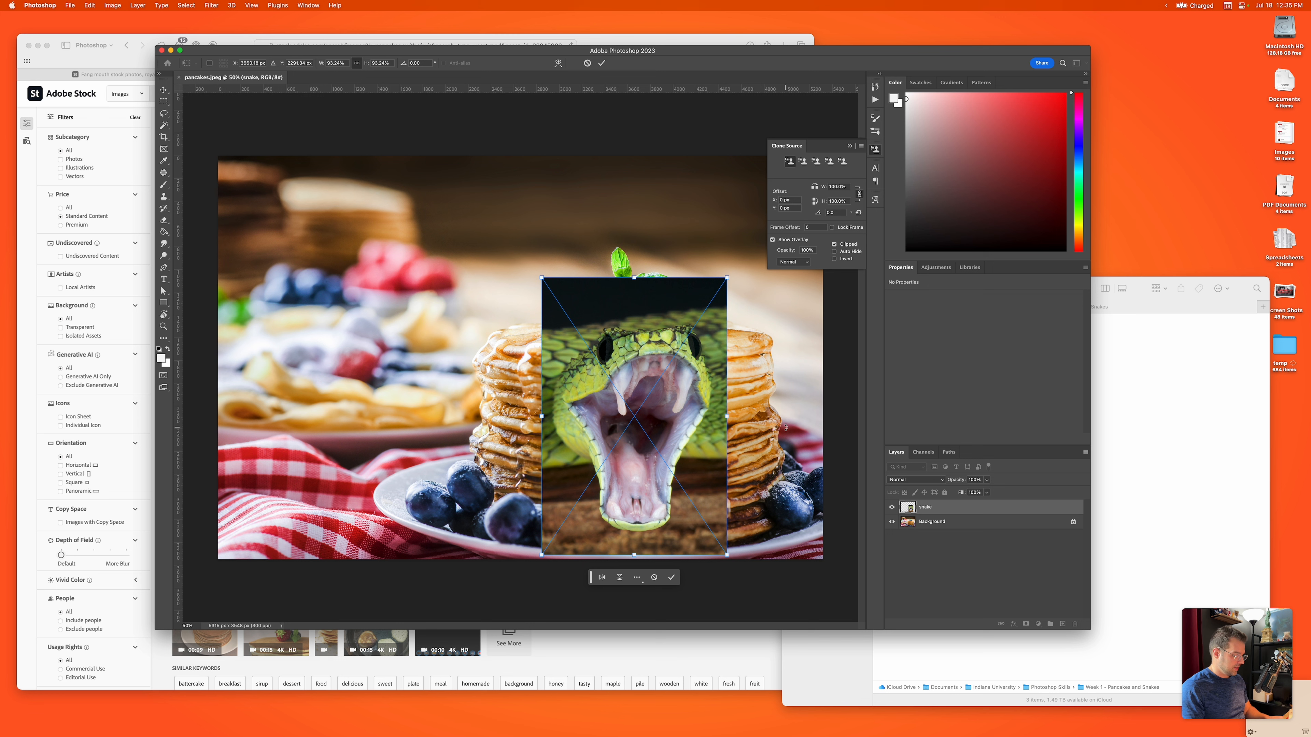
left_click_drag(722, 276, 716, 282)
left_click_drag(642, 363, 643, 369)
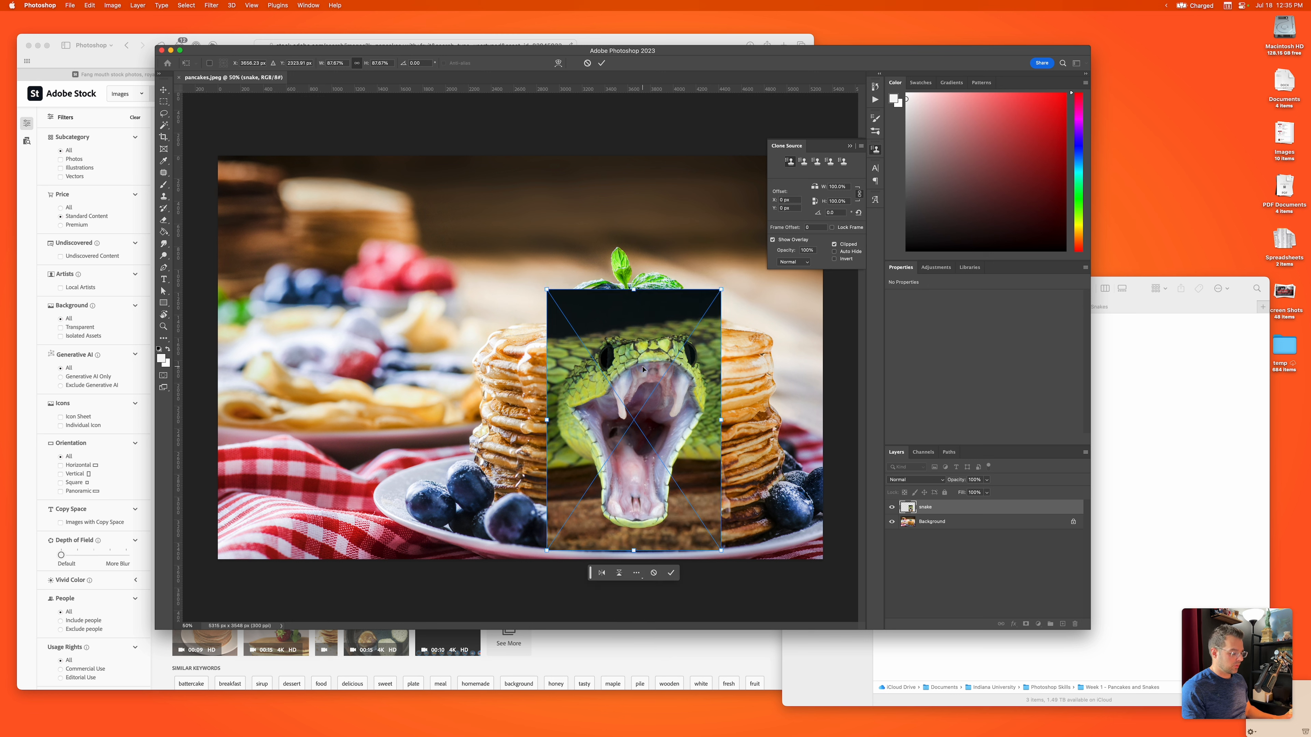
key("Return")
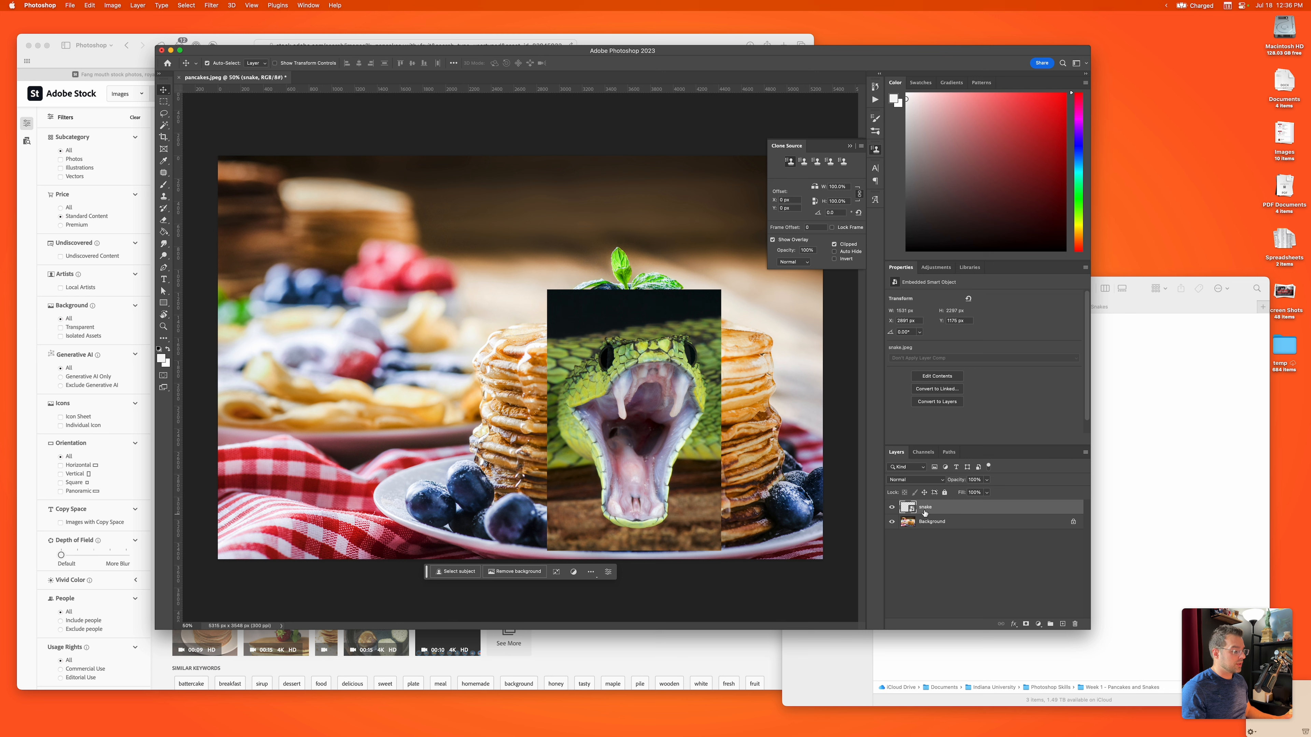
Step: Add a blank layer above the snake layer and unlock the Background layer
left_click(1063, 624)
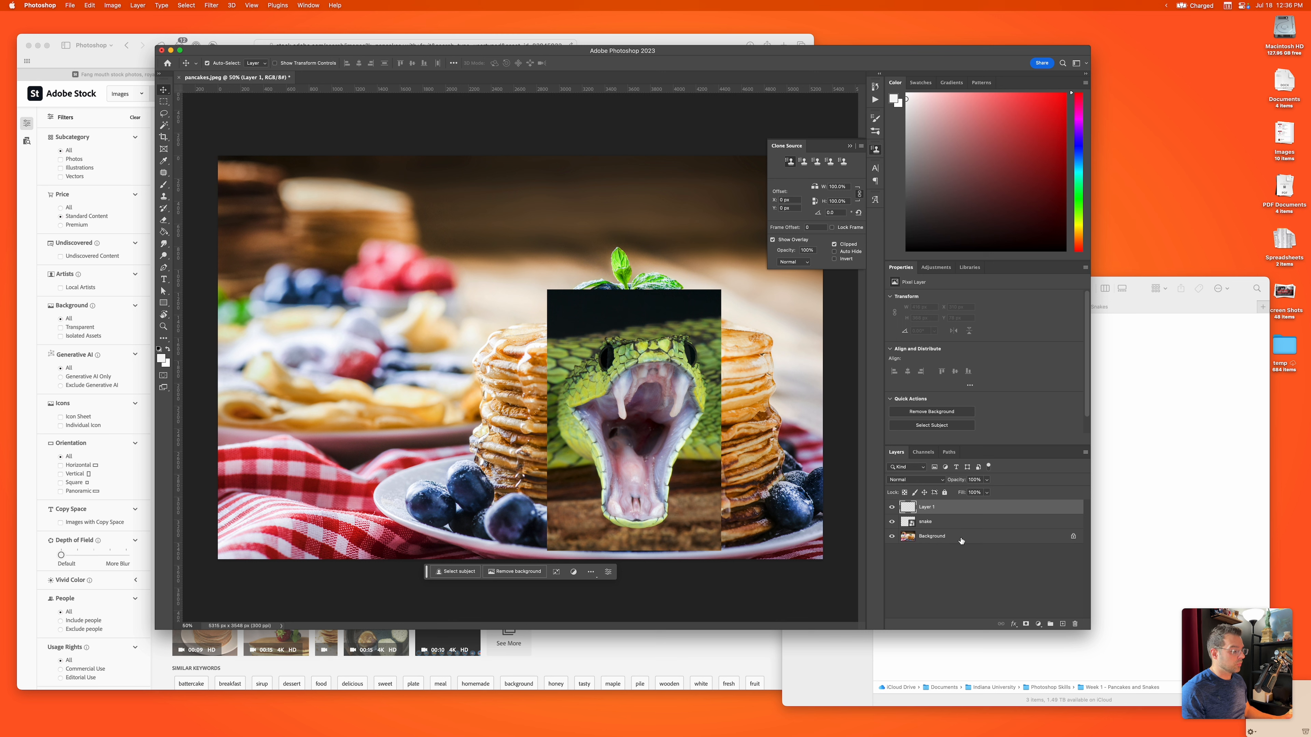
left_click(1073, 537)
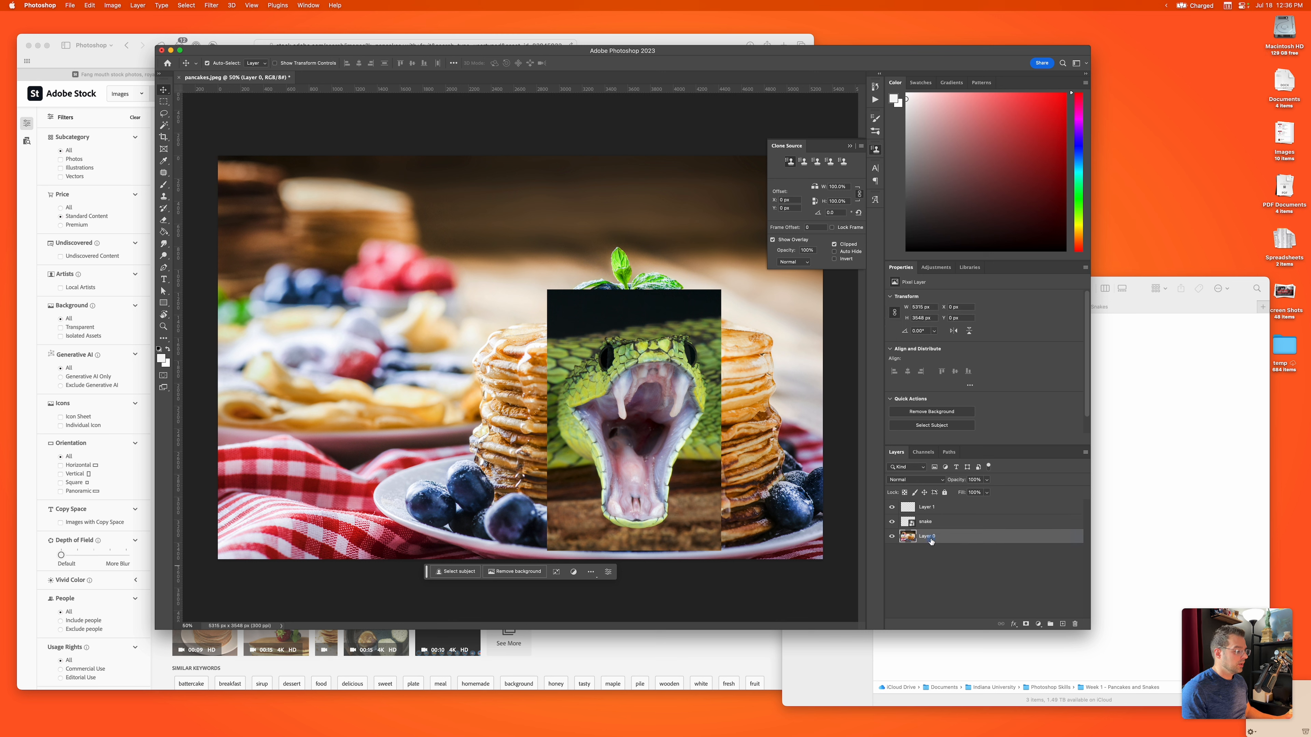
Step: Try the pancake layer above the snake layer, toggle its visibility, and return it to the bottom of the layer stack
left_click_drag(929, 538, 929, 518)
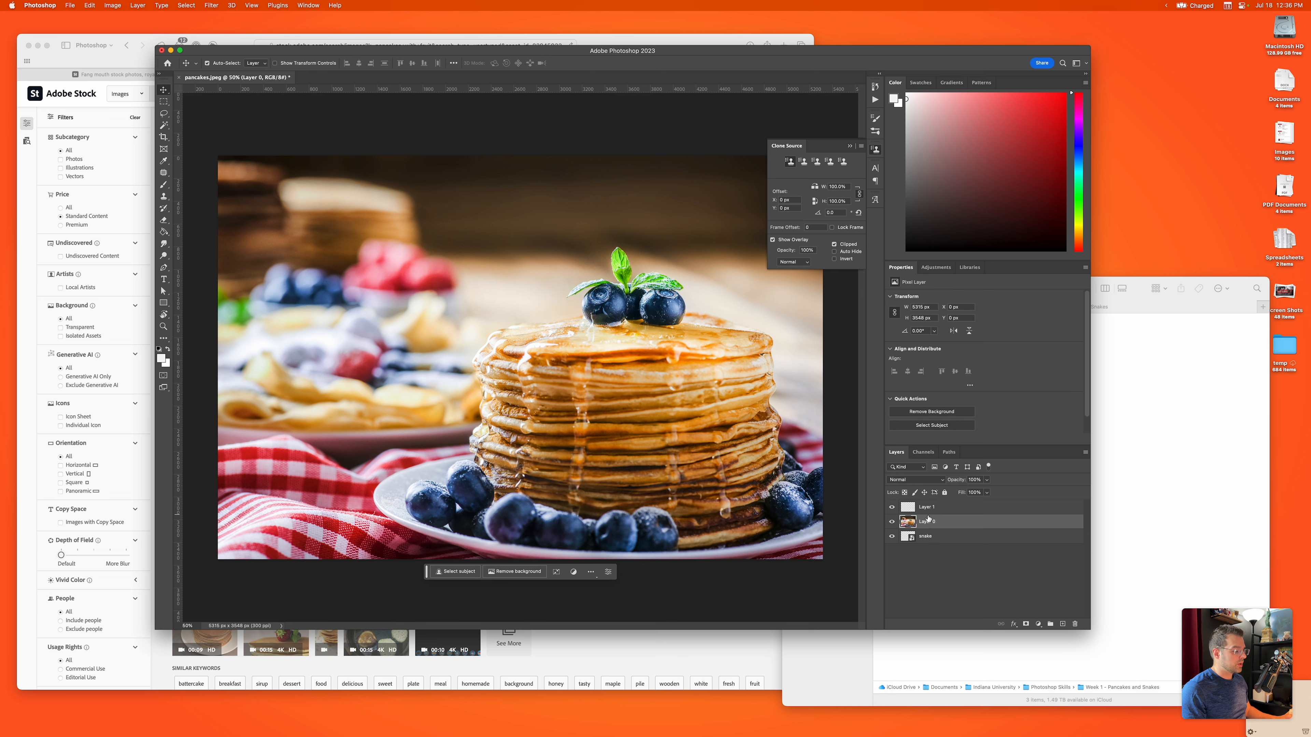
left_click(892, 522)
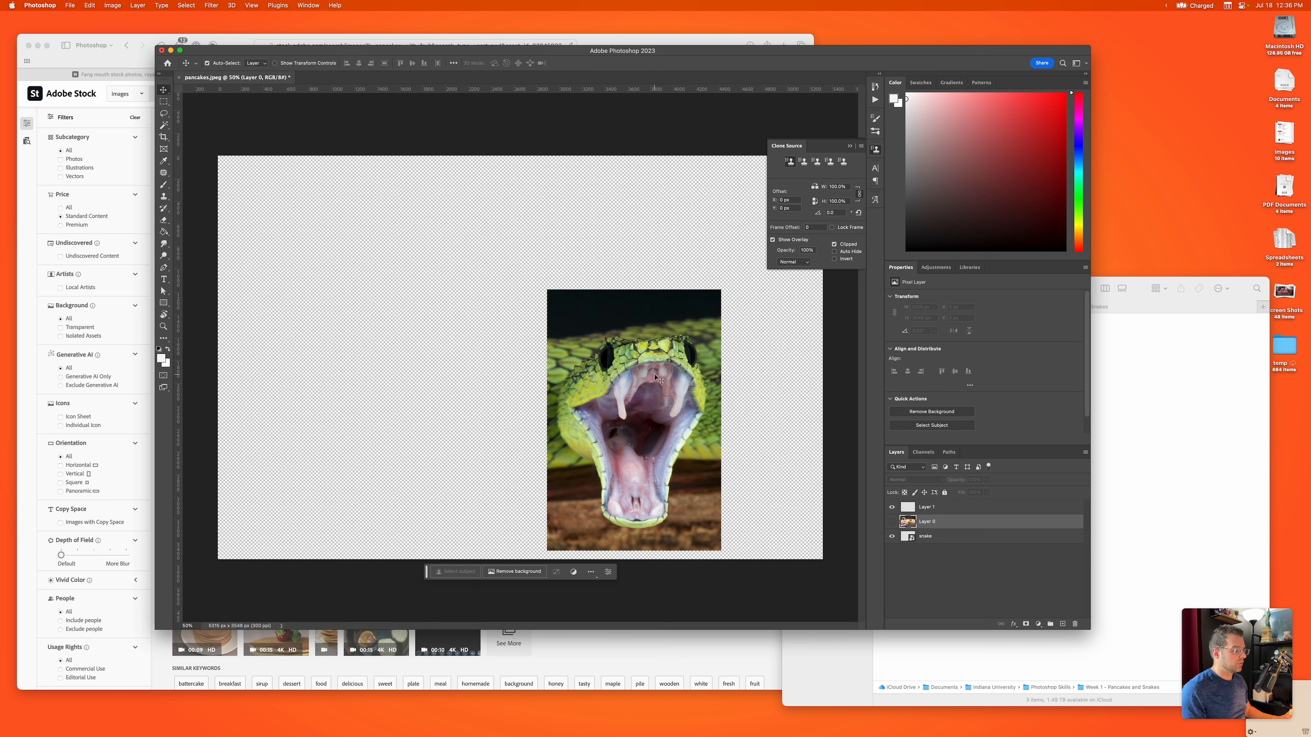
left_click(892, 523)
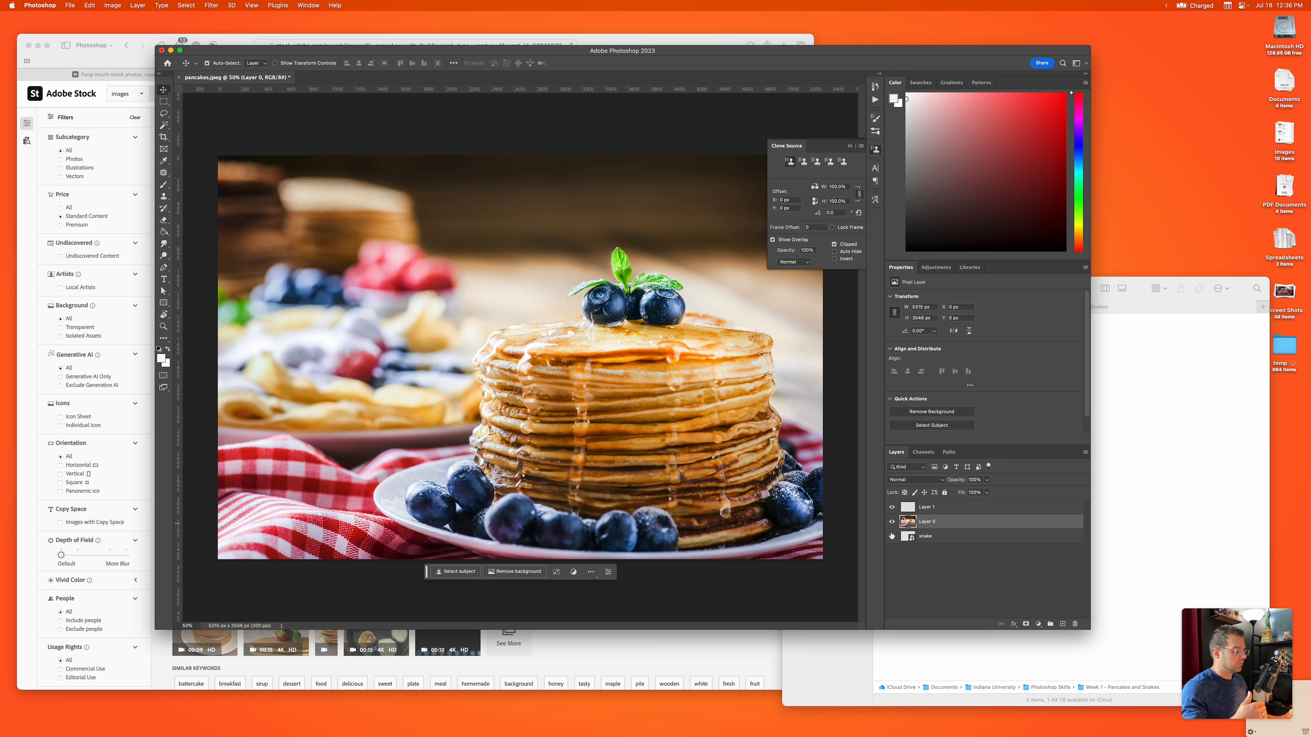
left_click_drag(924, 522, 933, 582)
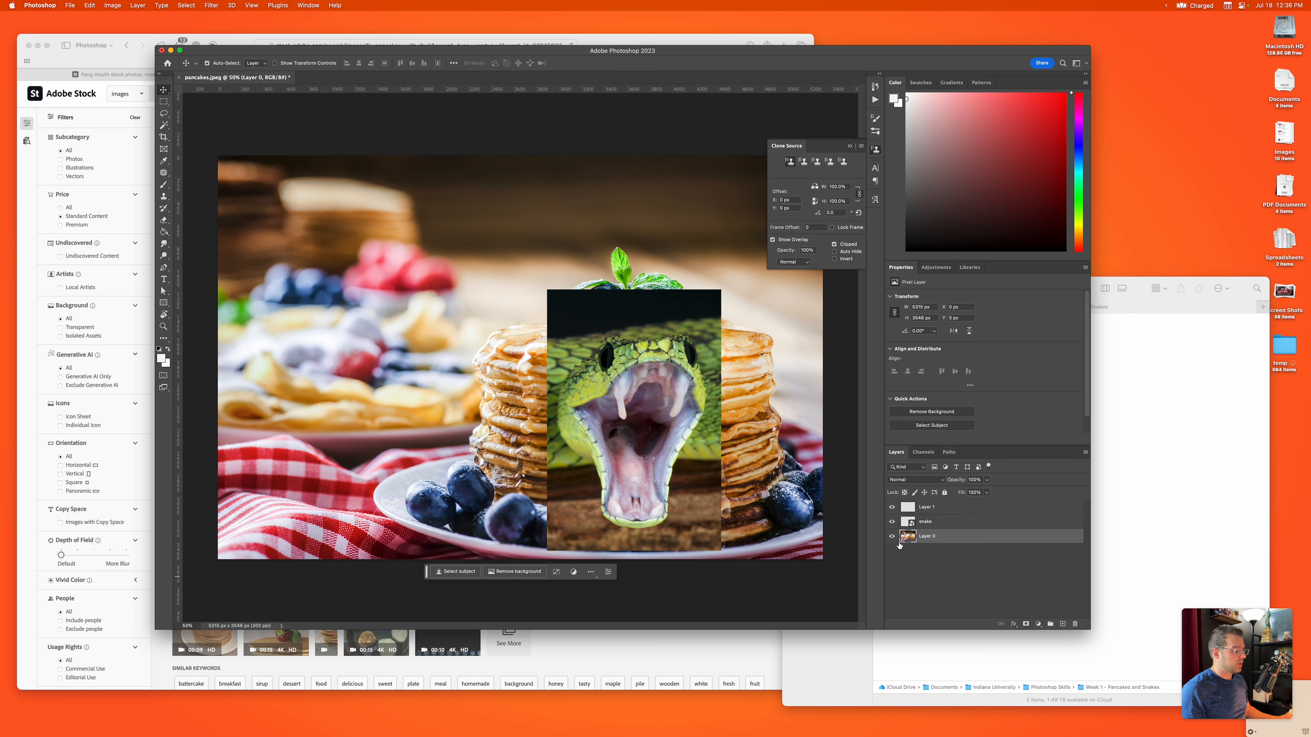
Step: Delete the blank layer at the top of the layer stack
left_click(927, 508)
key("Delete")
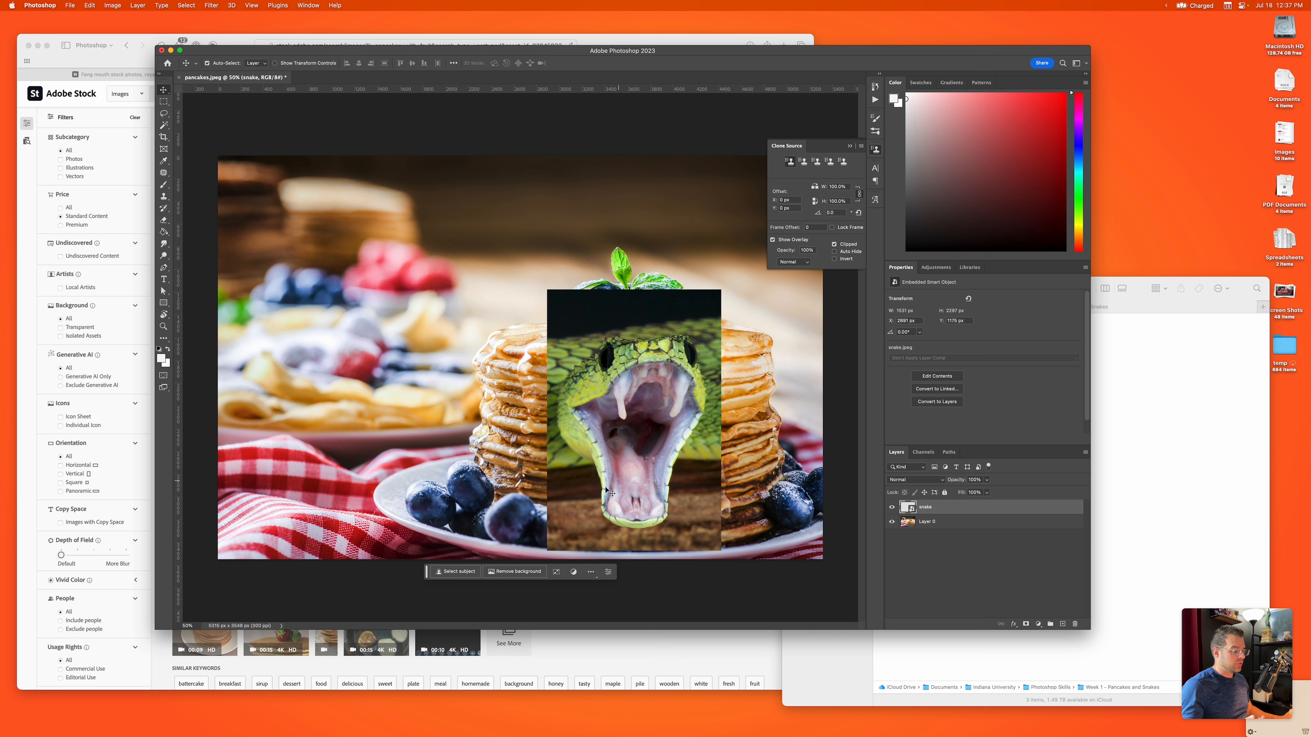
Step: Move the snake image partly off the pancake stack, and copy its subject to a new layer using Select Subject
left_click_drag(620, 460, 506, 434)
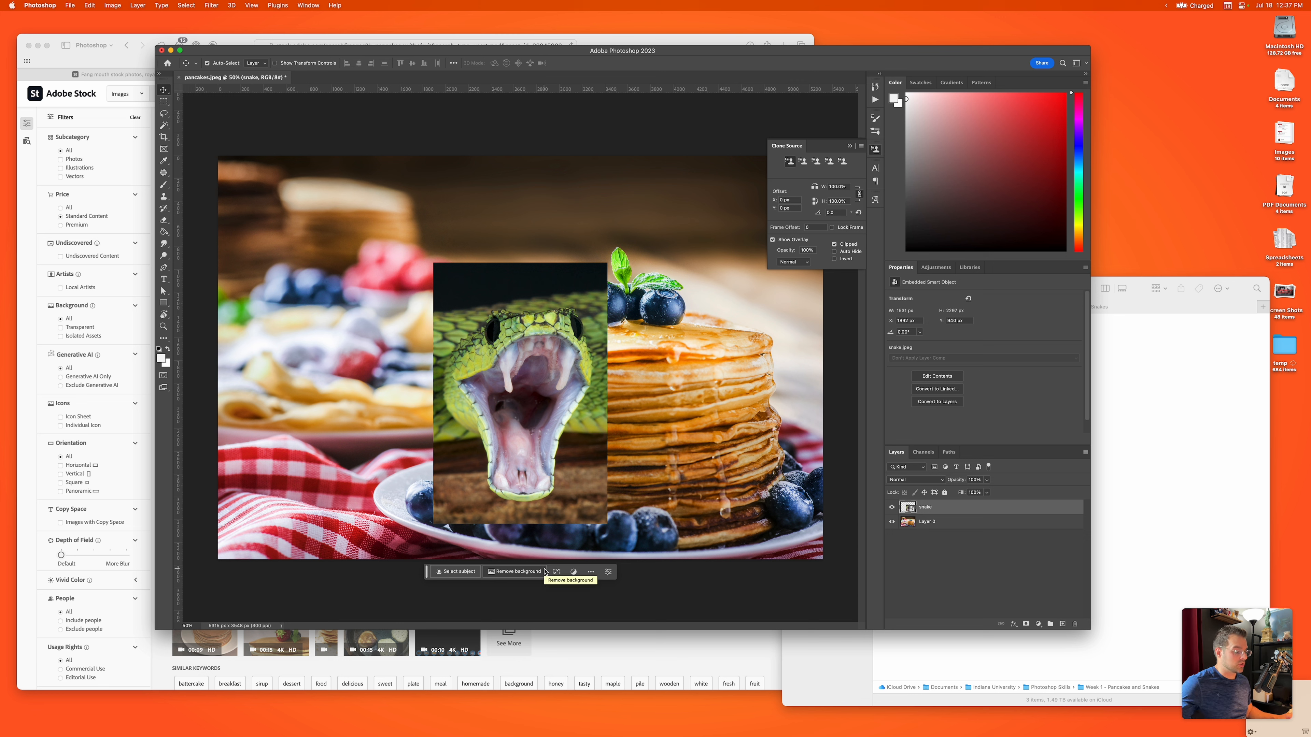
left_click(467, 571)
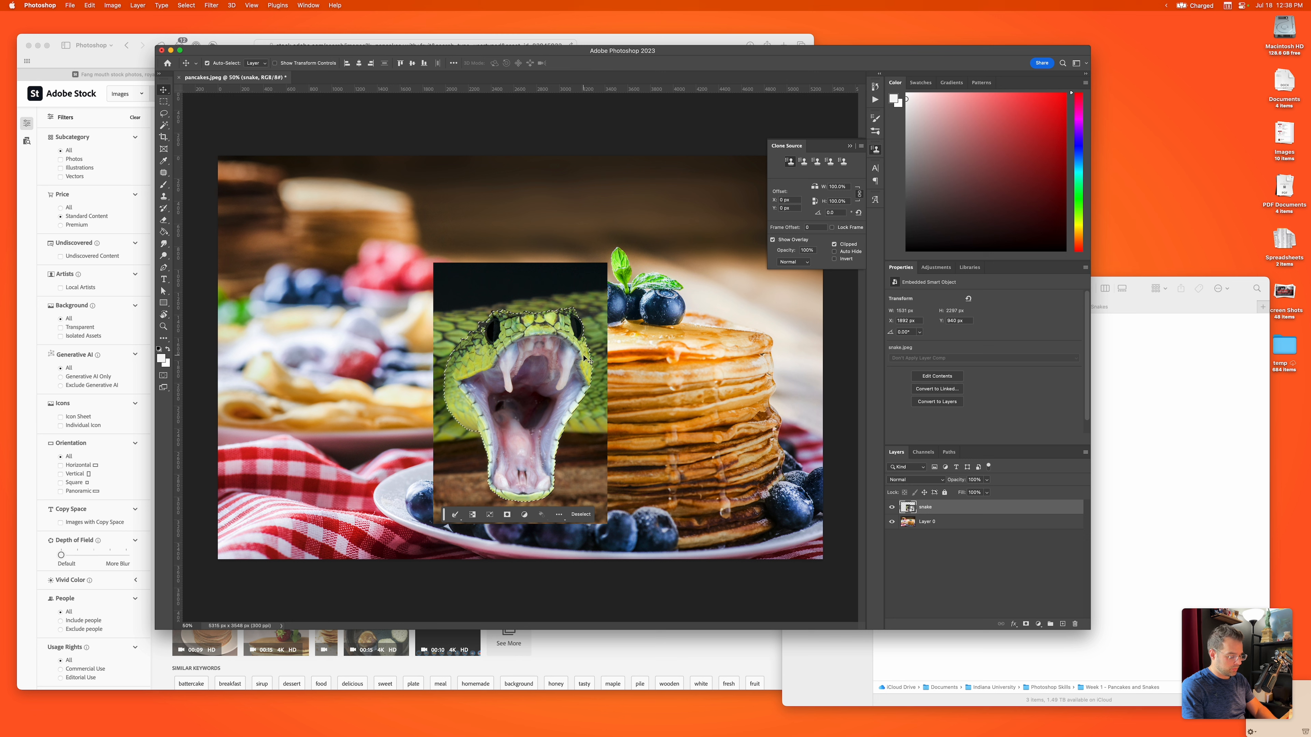
key("super+j")
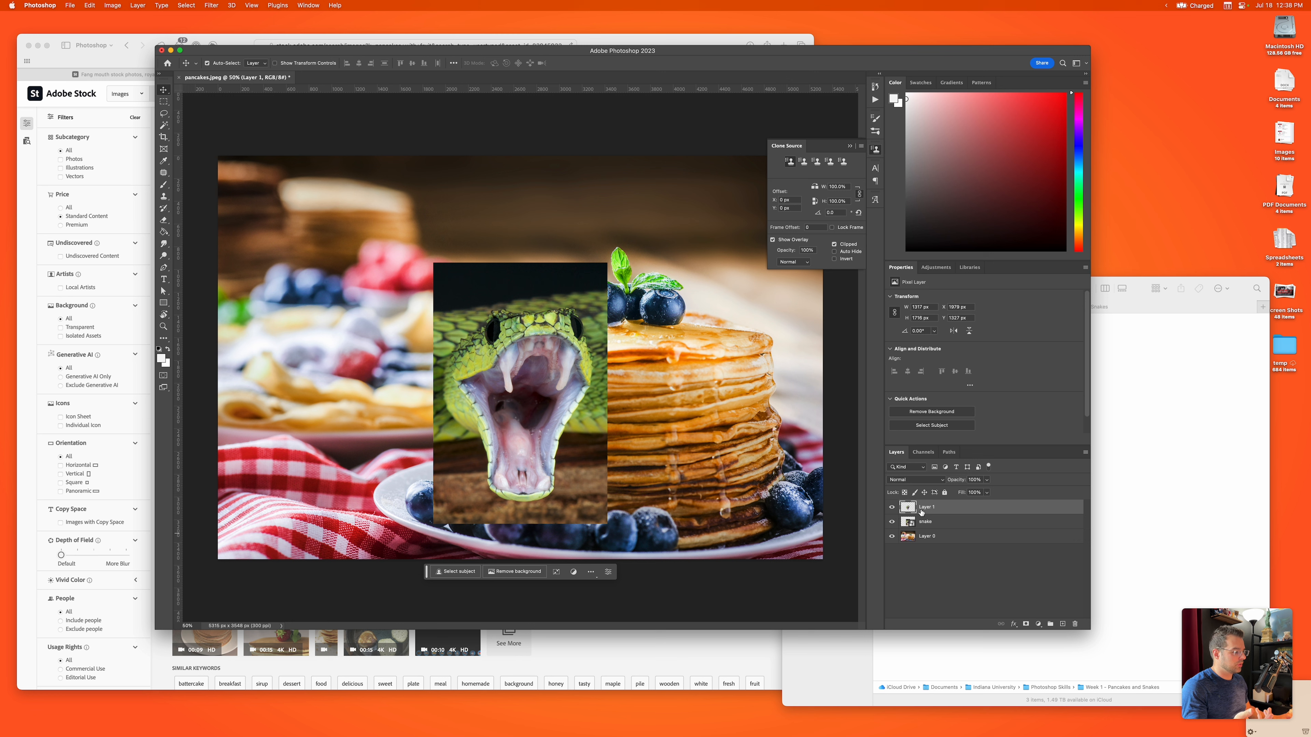
Step: Hide the original snake layer and move the cut-out snake head onto the front of the pancake stack
left_click(892, 523)
left_click_drag(516, 376, 622, 381)
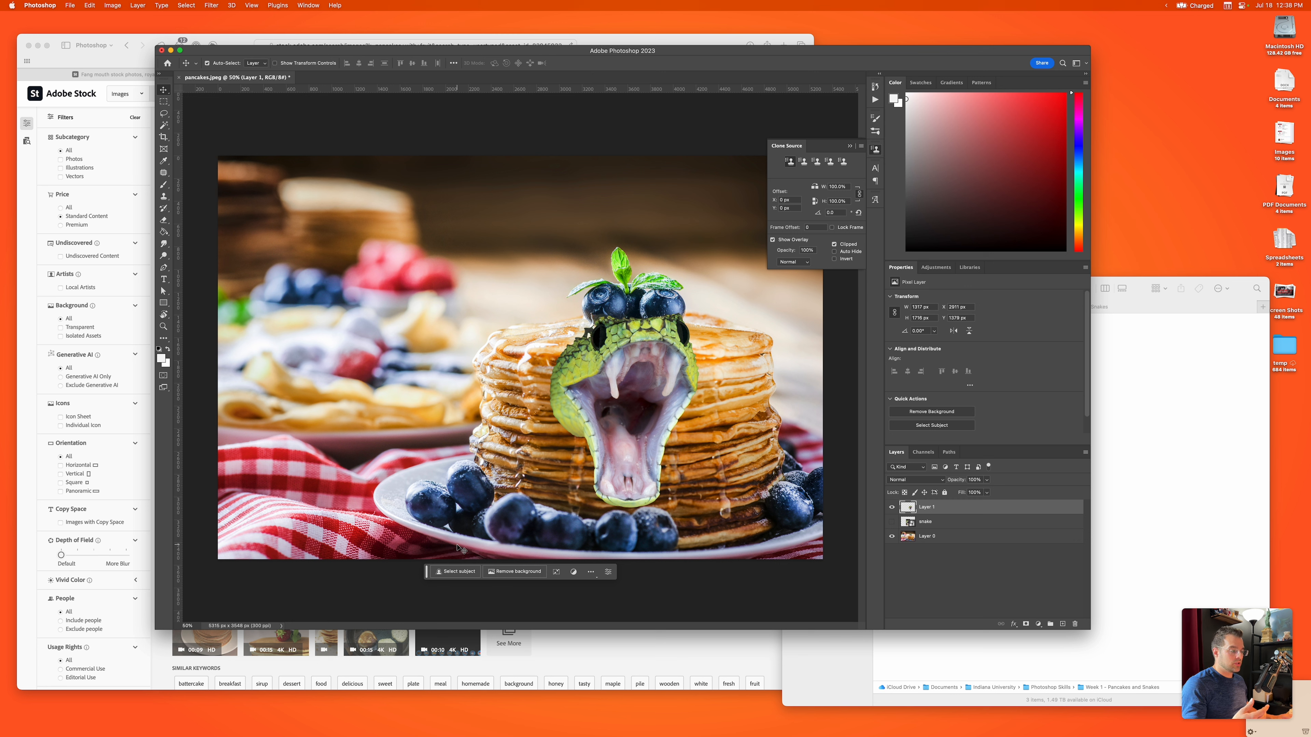
Step: Compare the cut-out snake with the original snake layer by toggling the visibility of both layers
left_click(891, 507)
left_click(892, 522)
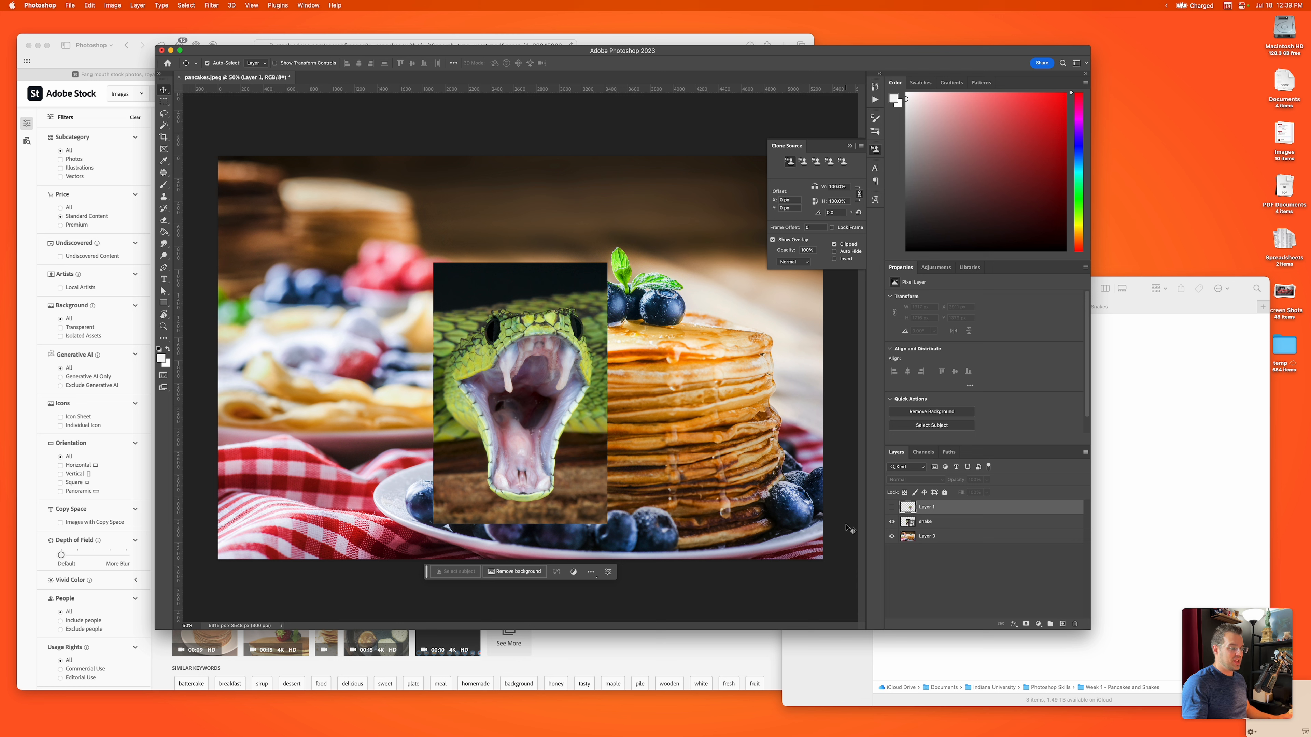
left_click(891, 522)
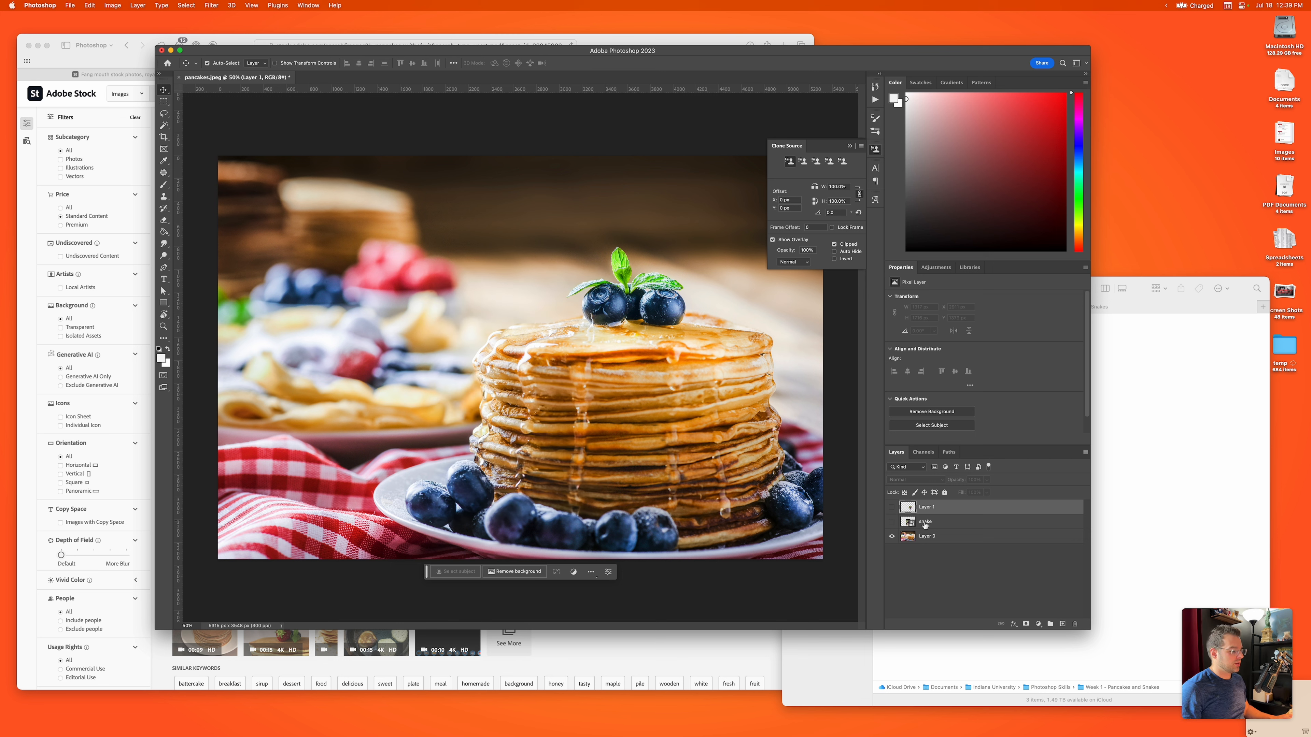
left_click(892, 508)
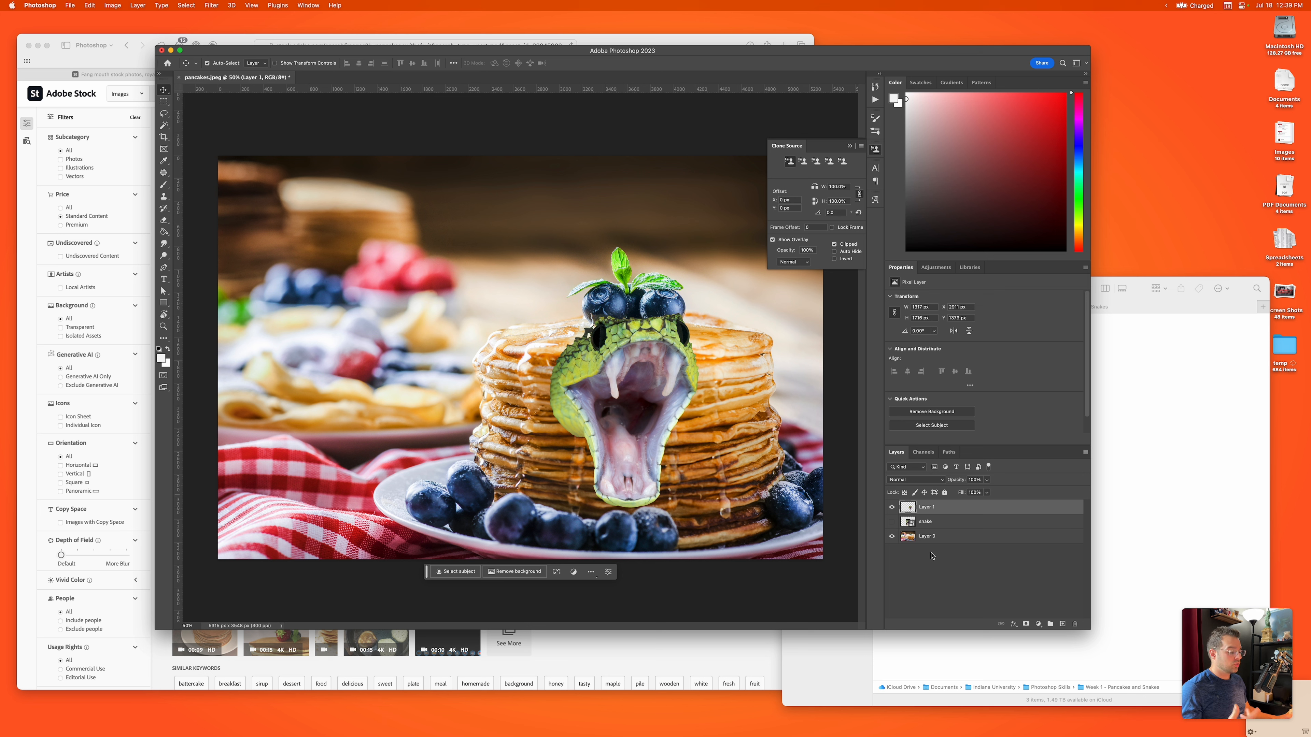
Step: Rename the cut-out snake layer to Snake Mouth and the pancake photo layer to Background
double_click(929, 508)
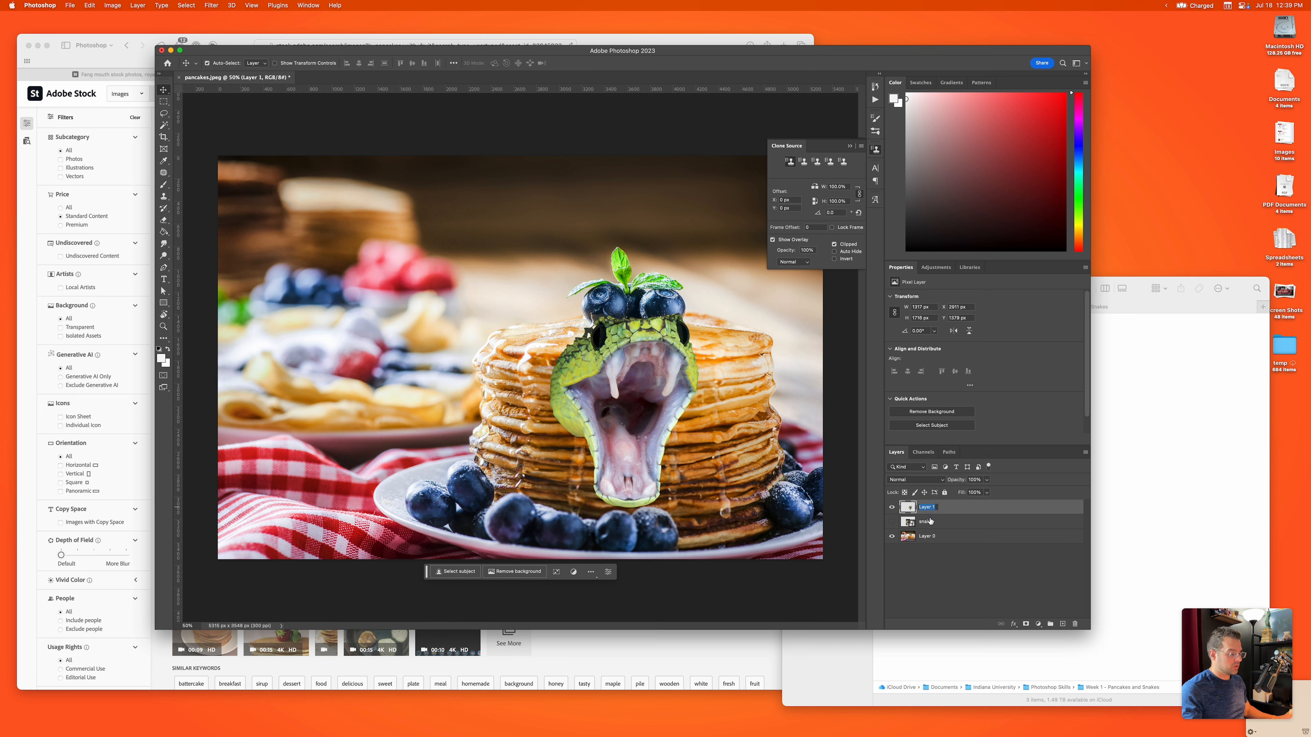
type("Snake Mout")
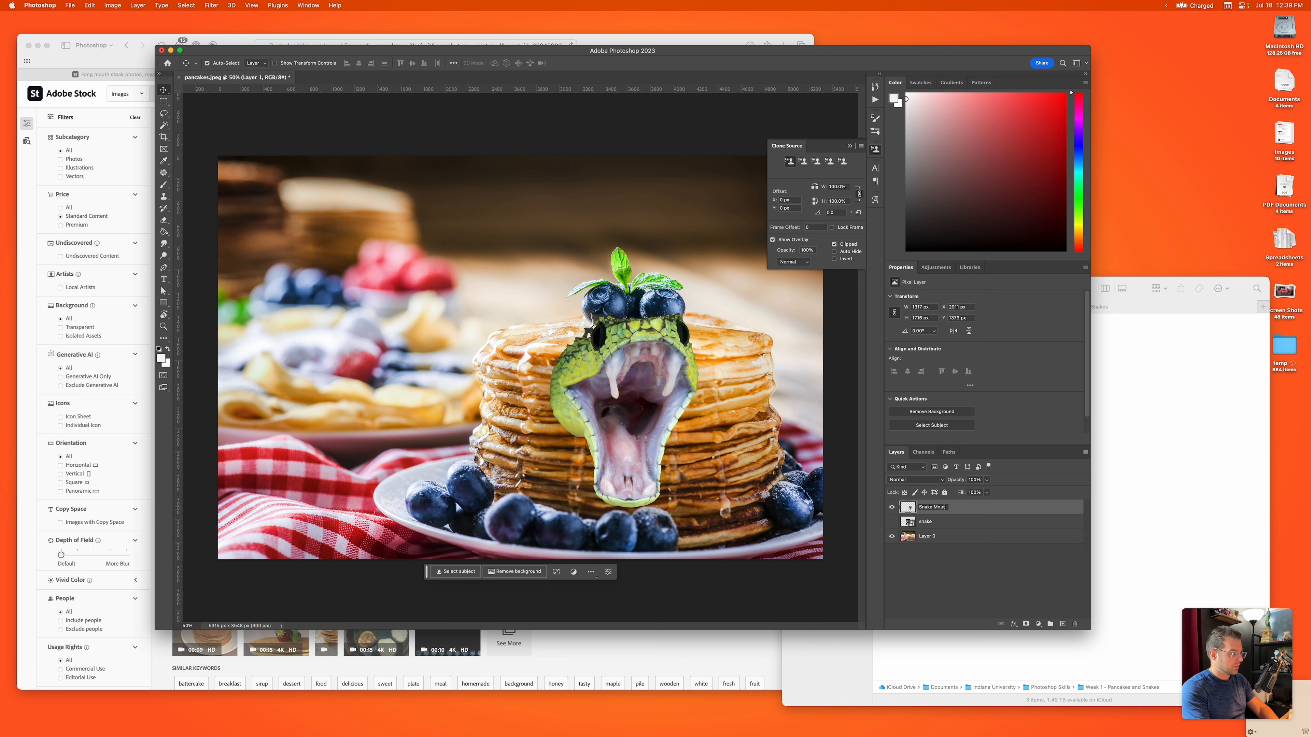
type("h")
key("Return")
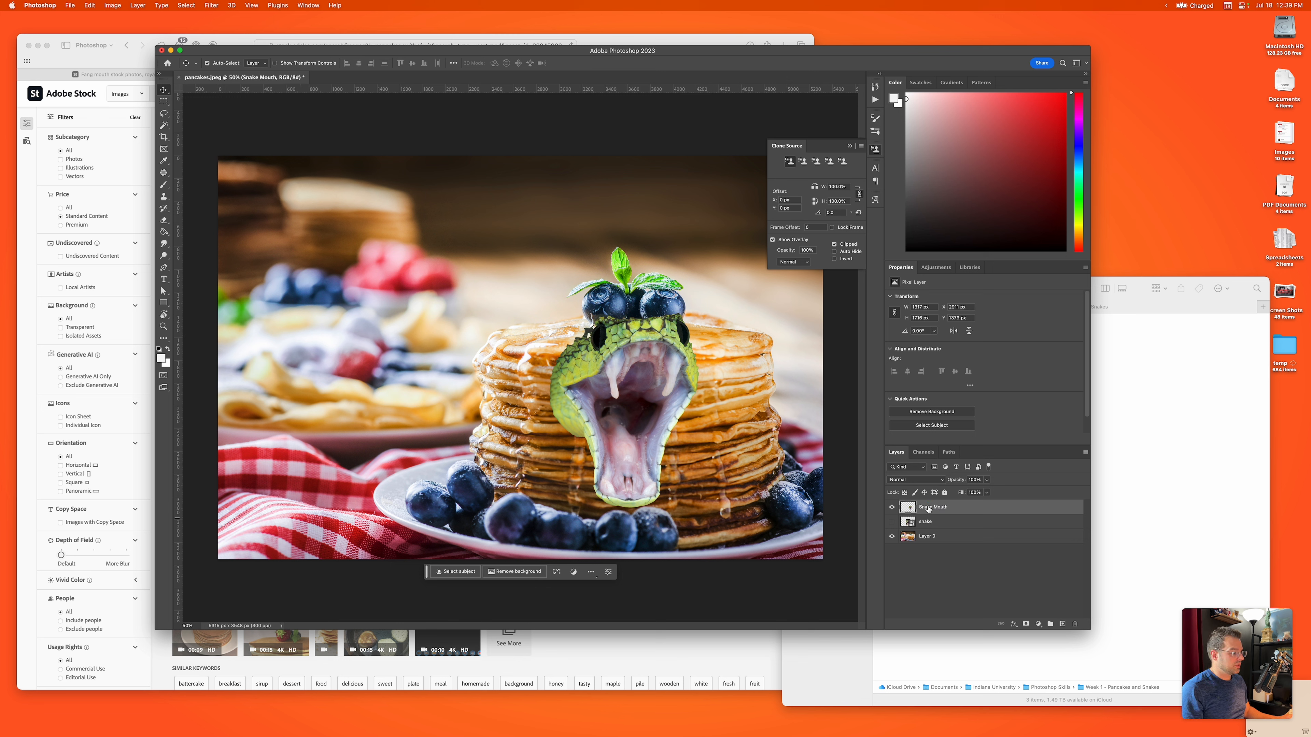
double_click(931, 538)
type("Background")
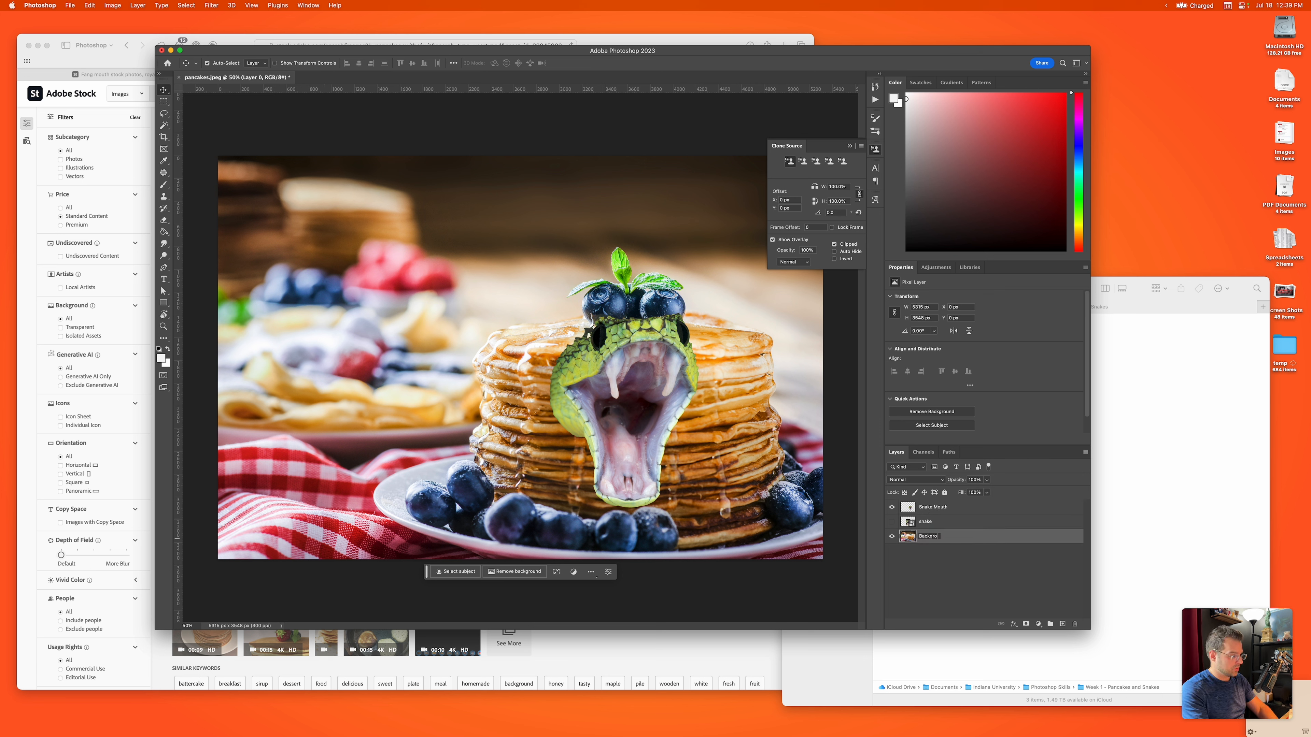
key("Return")
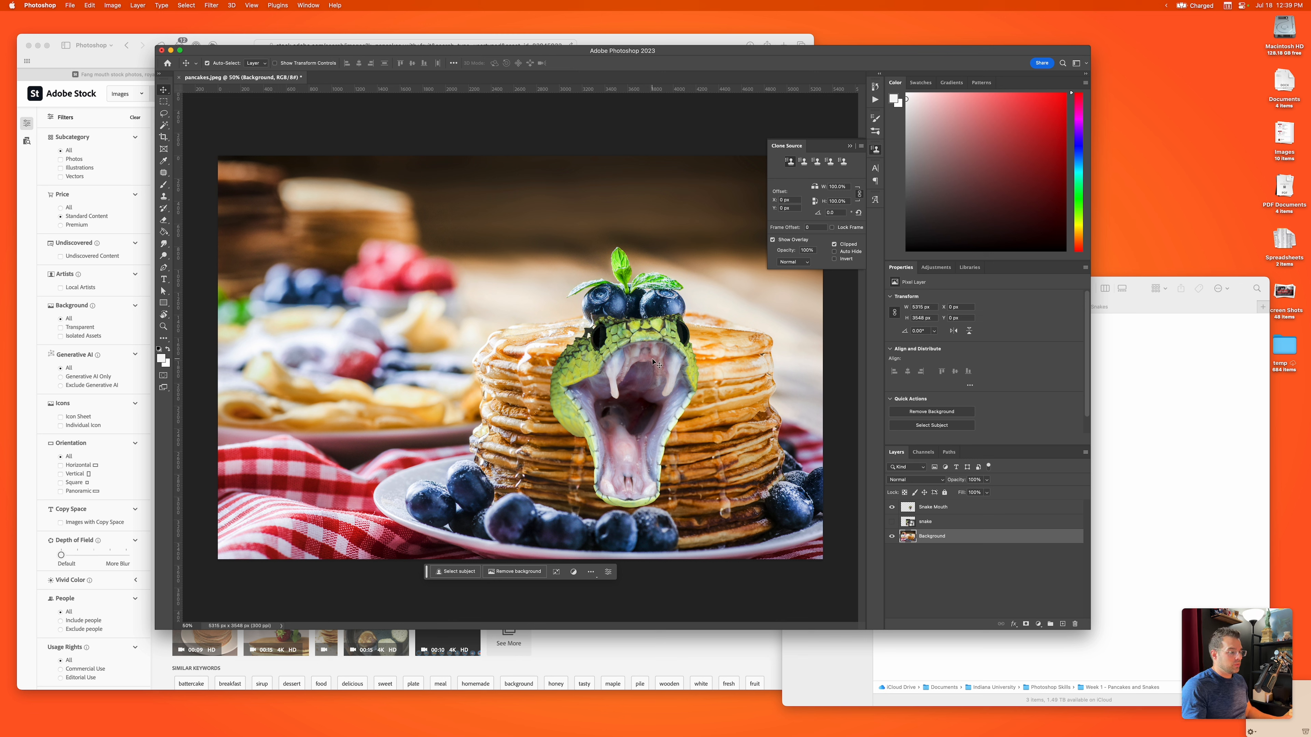
Step: Move the cut-out snake head down and slightly right on the pancake stack, clear of the blueberries on top
left_click_drag(650, 364, 645, 387)
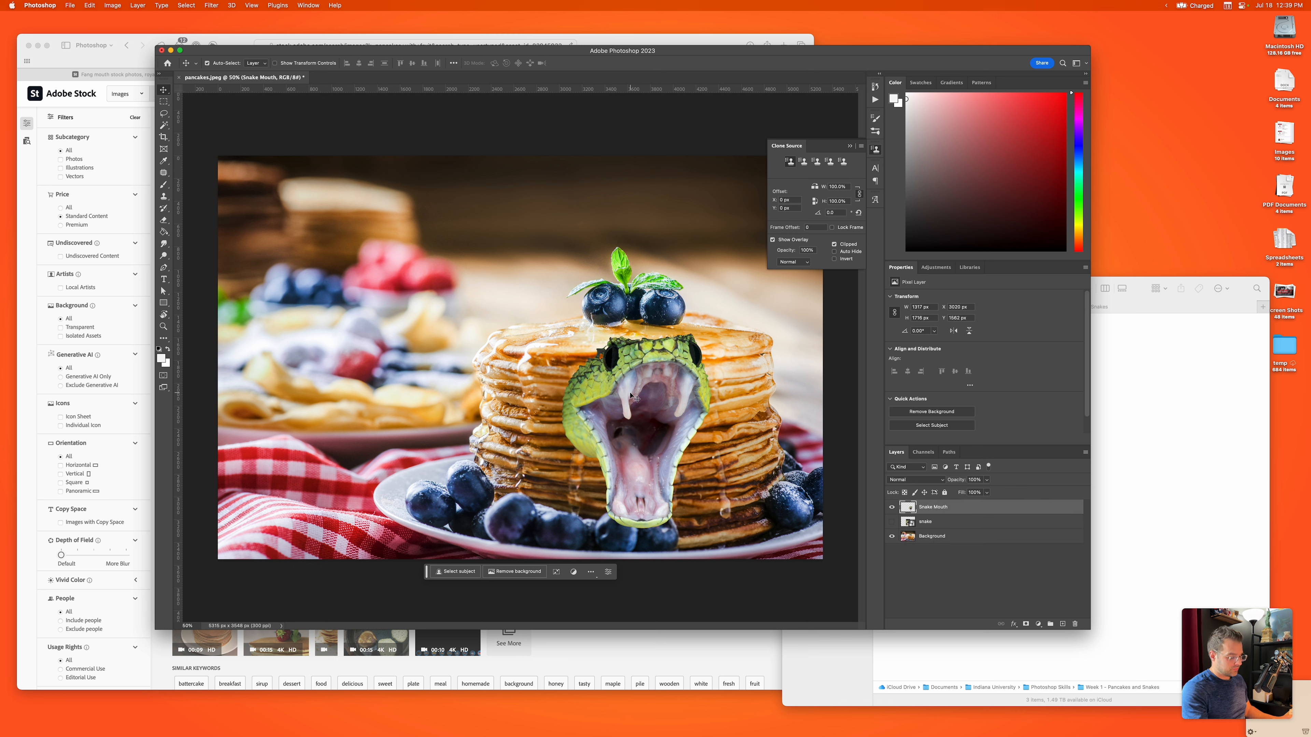
Step: Try erasing the green scales along the top of the snake's head with the soft Eraser, and undo the stroke
key("e")
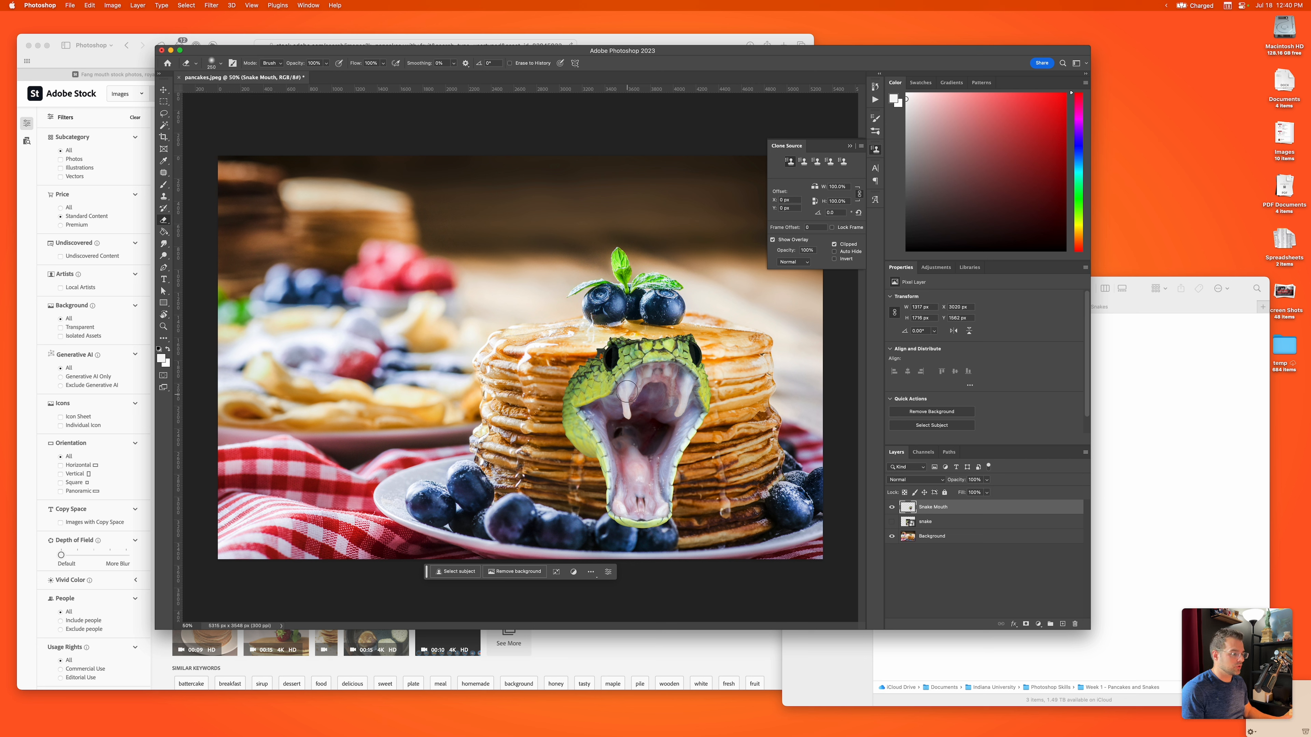
mouse_move(584, 387)
left_mouse_down()
mouse_move(608, 353)
mouse_move(564, 382)
mouse_move(656, 335)
mouse_move(600, 344)
mouse_move(702, 341)
mouse_move(625, 342)
mouse_move(560, 406)
mouse_move(604, 364)
mouse_move(681, 333)
left_mouse_up()
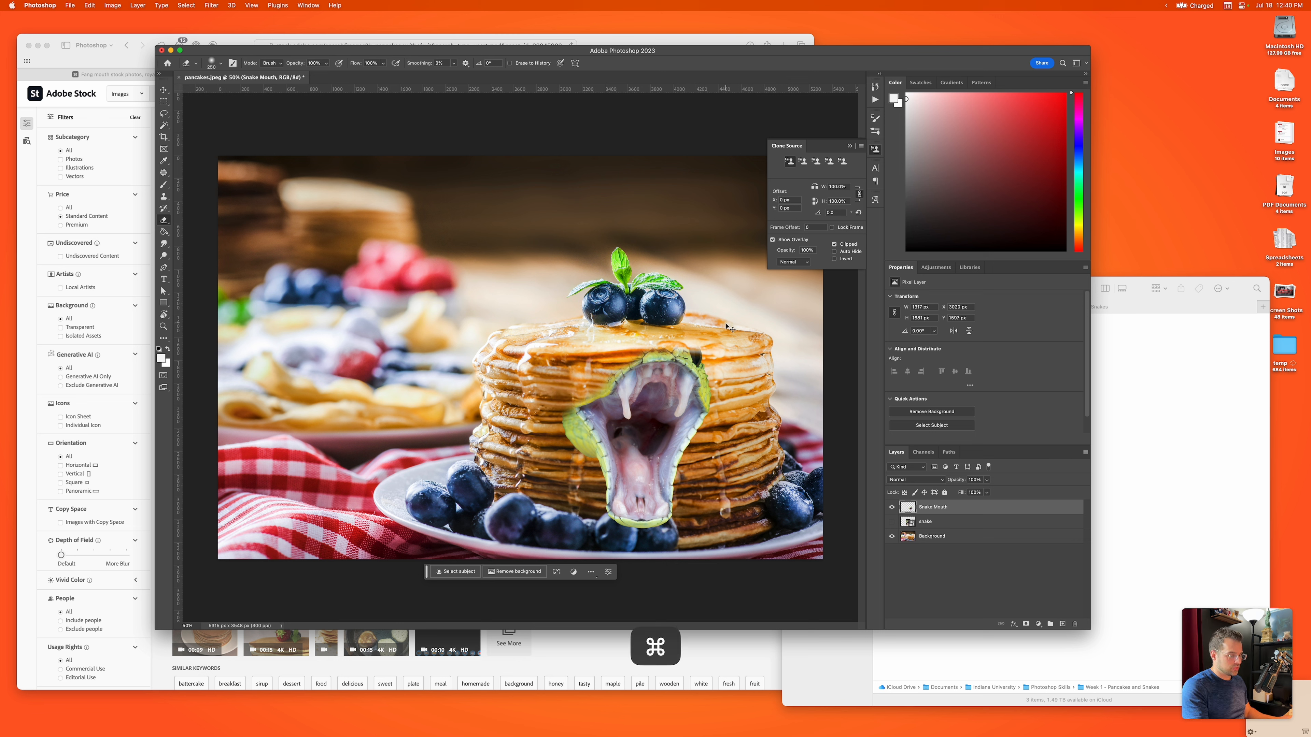
key("super+z")
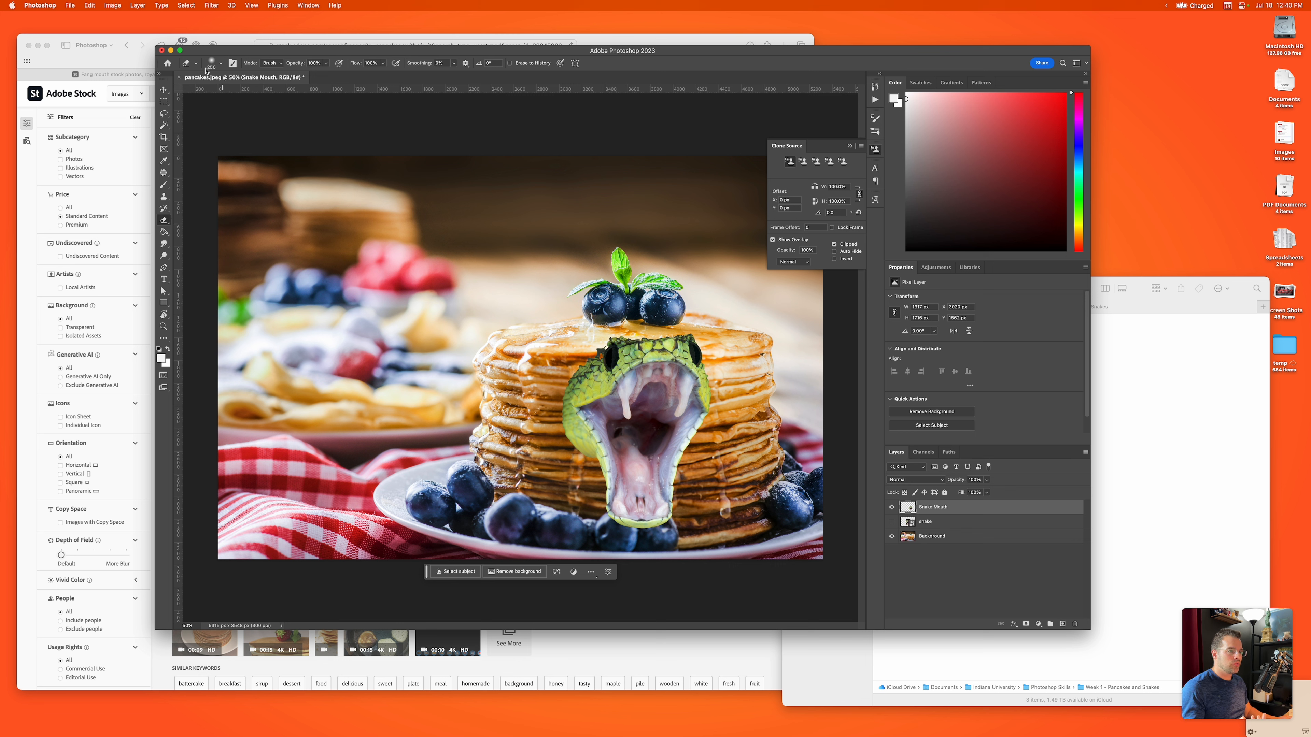
Step: Set the Eraser's hardness to 100% and erase a test spot inside the snake's mouth
left_click(217, 68)
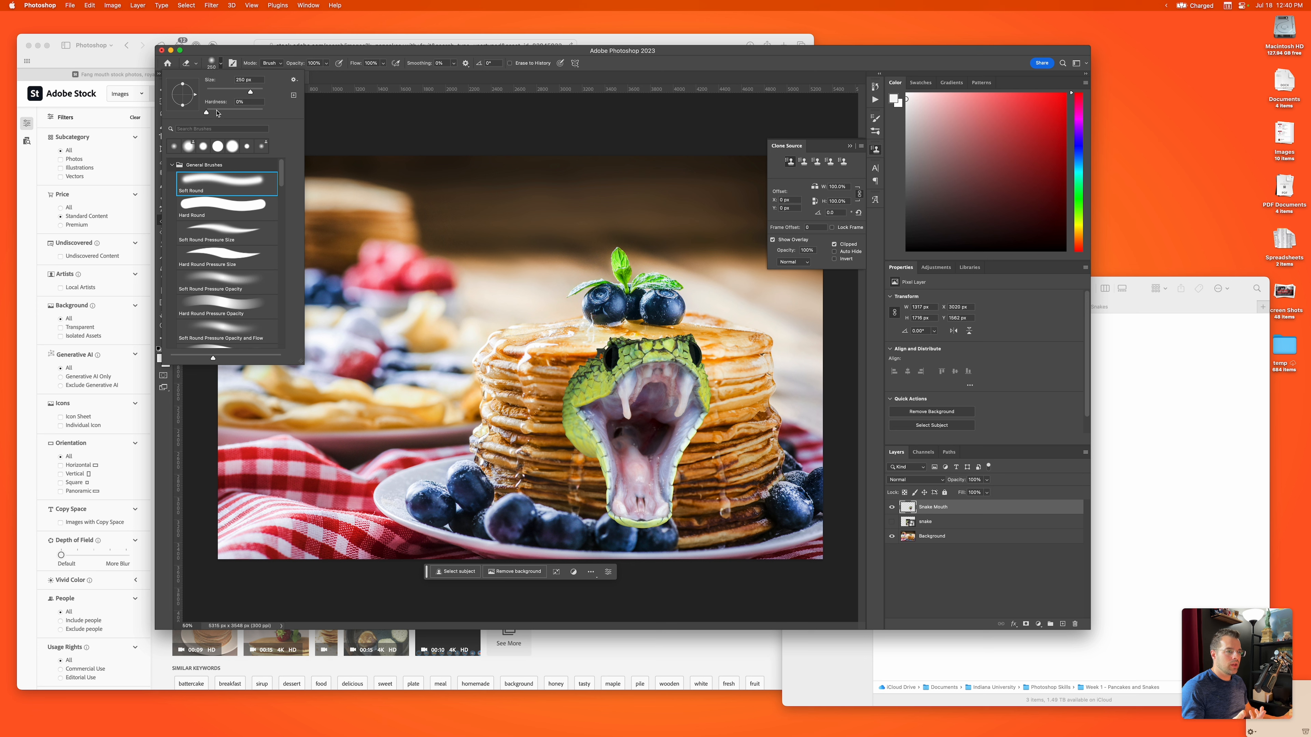
left_click_drag(208, 115, 263, 115)
left_click(259, 101)
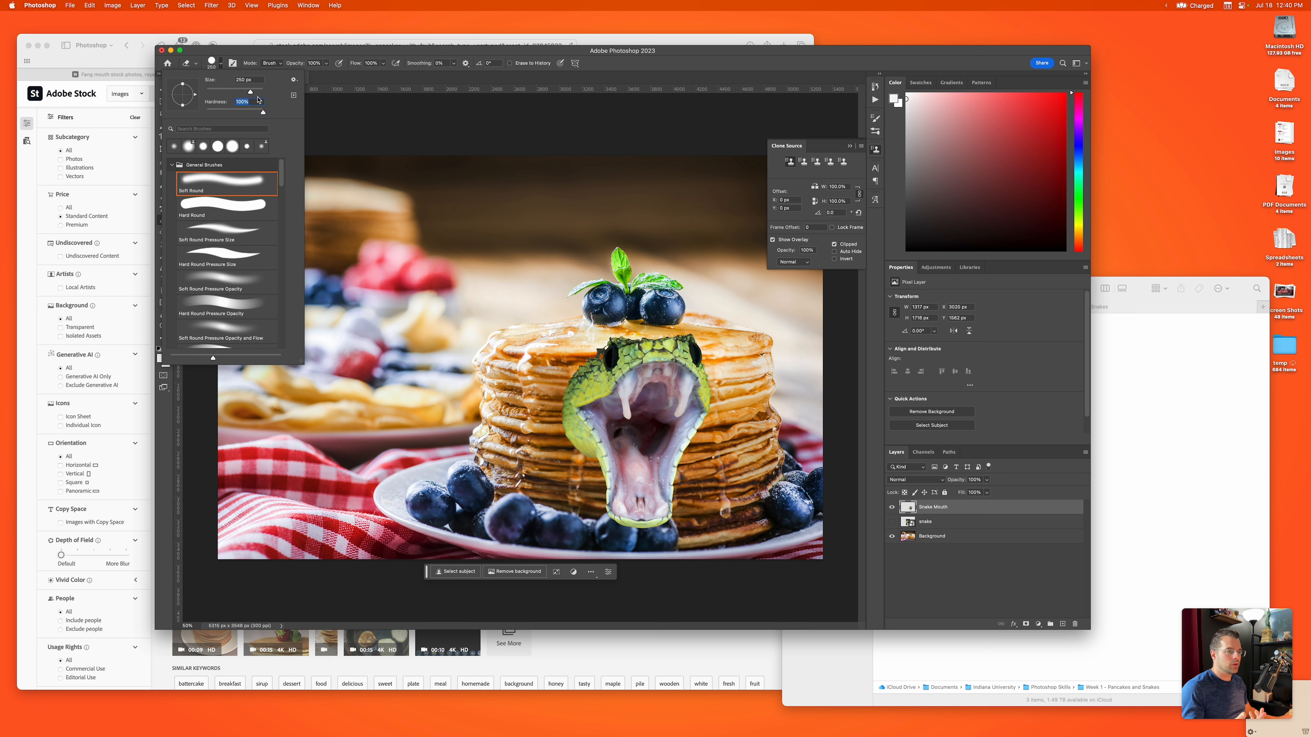
left_click(522, 133)
left_click(646, 427)
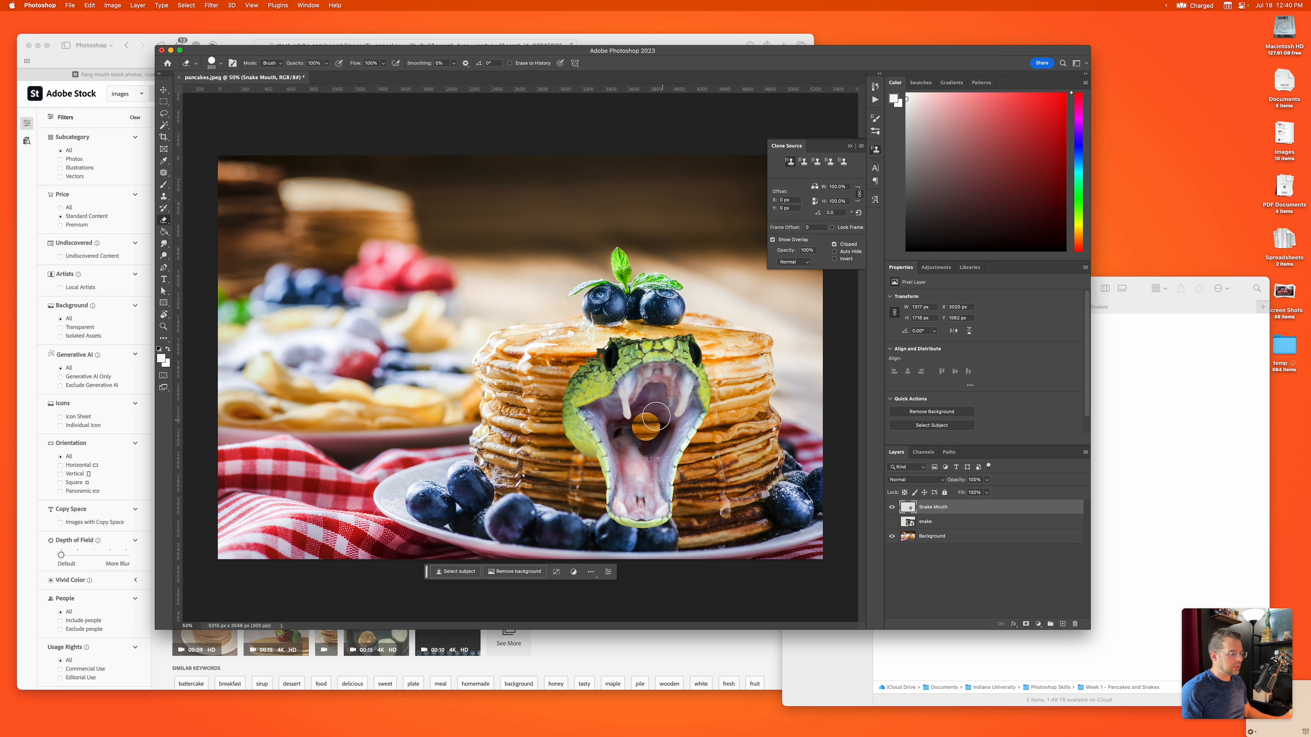
Step: Set the Eraser's hardness to 0% and undo the test spot erased inside the snake's mouth
left_click(221, 63)
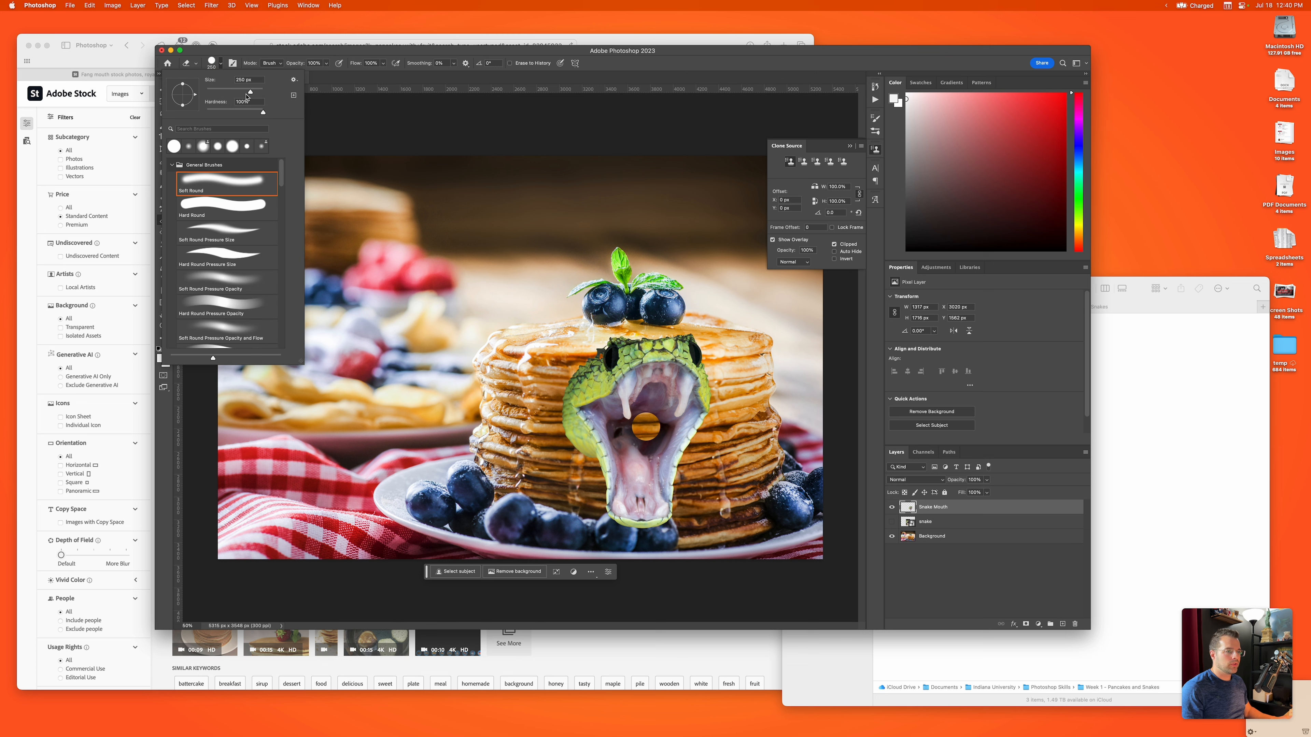
left_click_drag(254, 113, 199, 113)
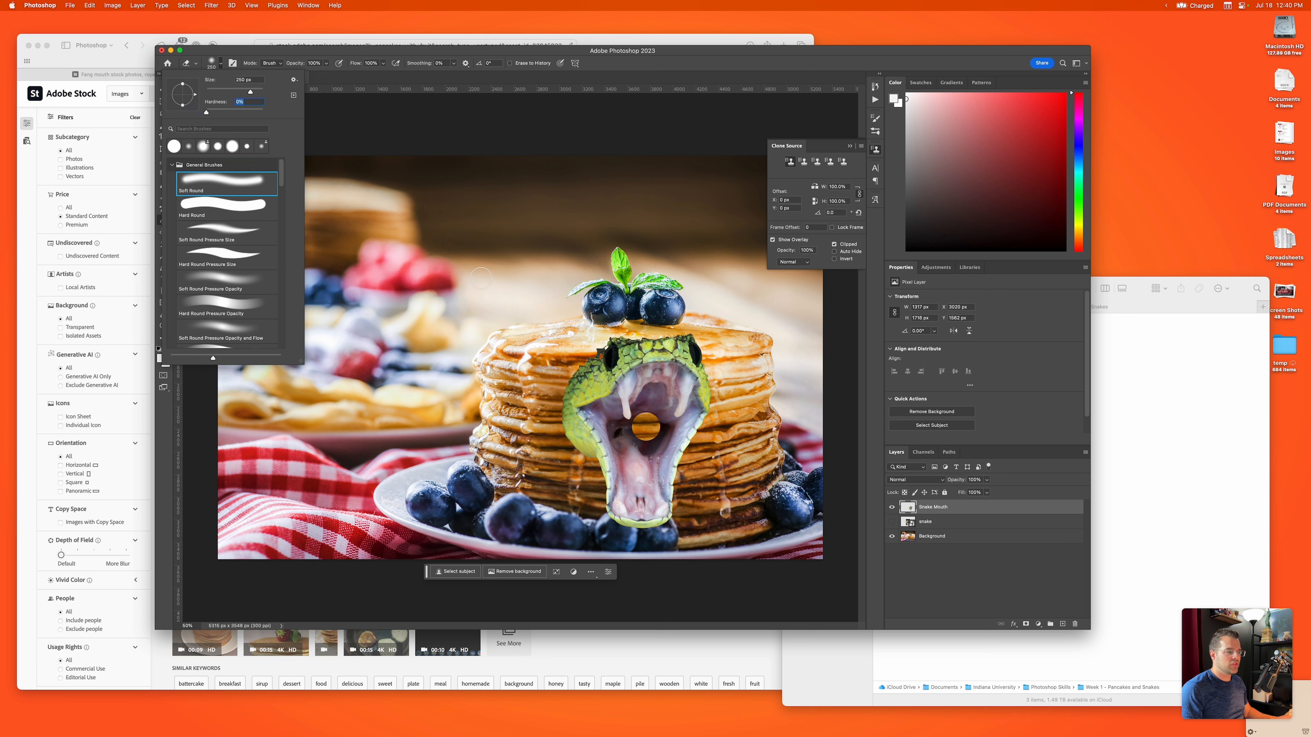
left_click(647, 389)
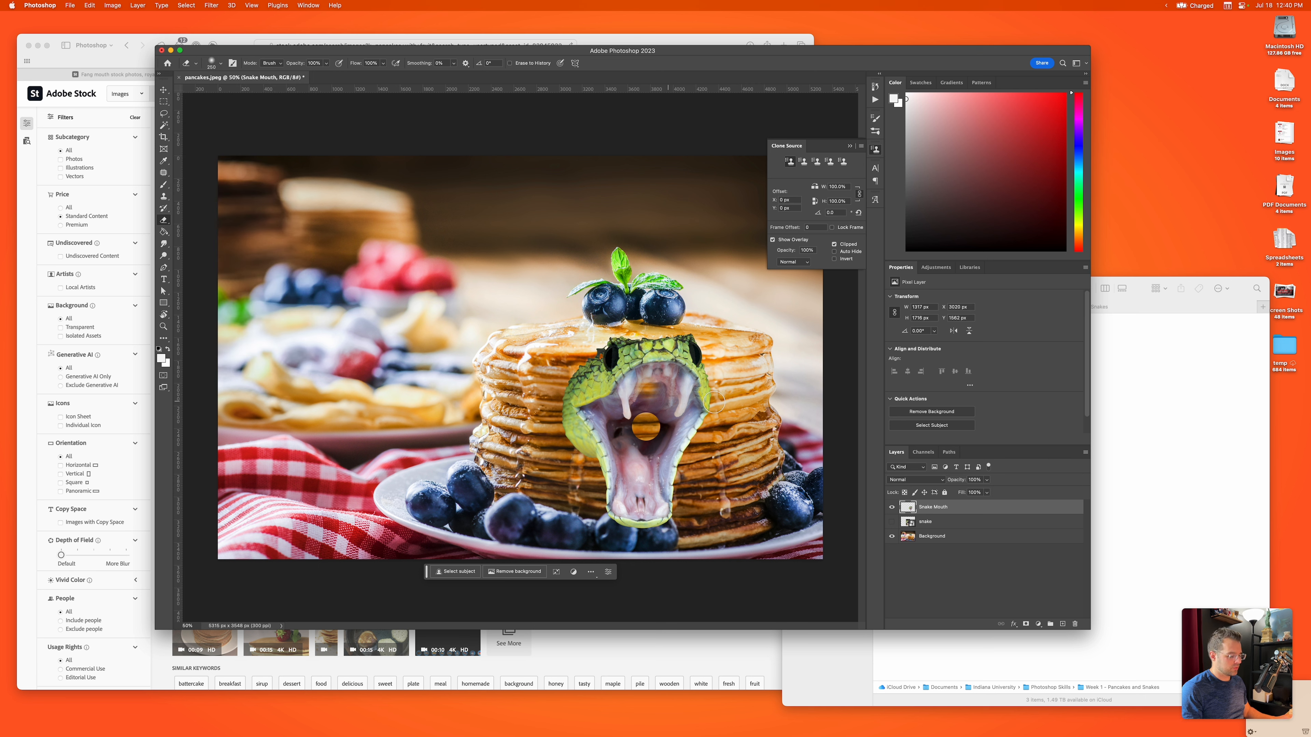
key("super+z")
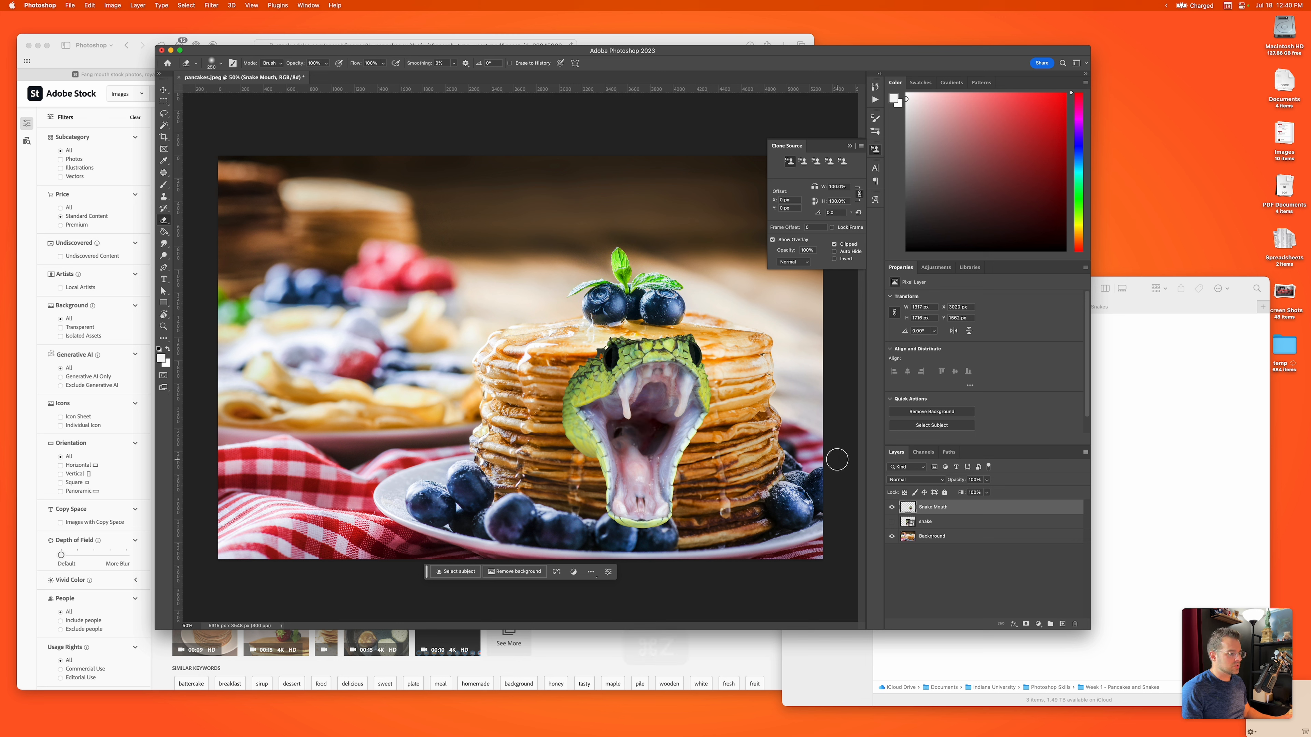
left_click(222, 64)
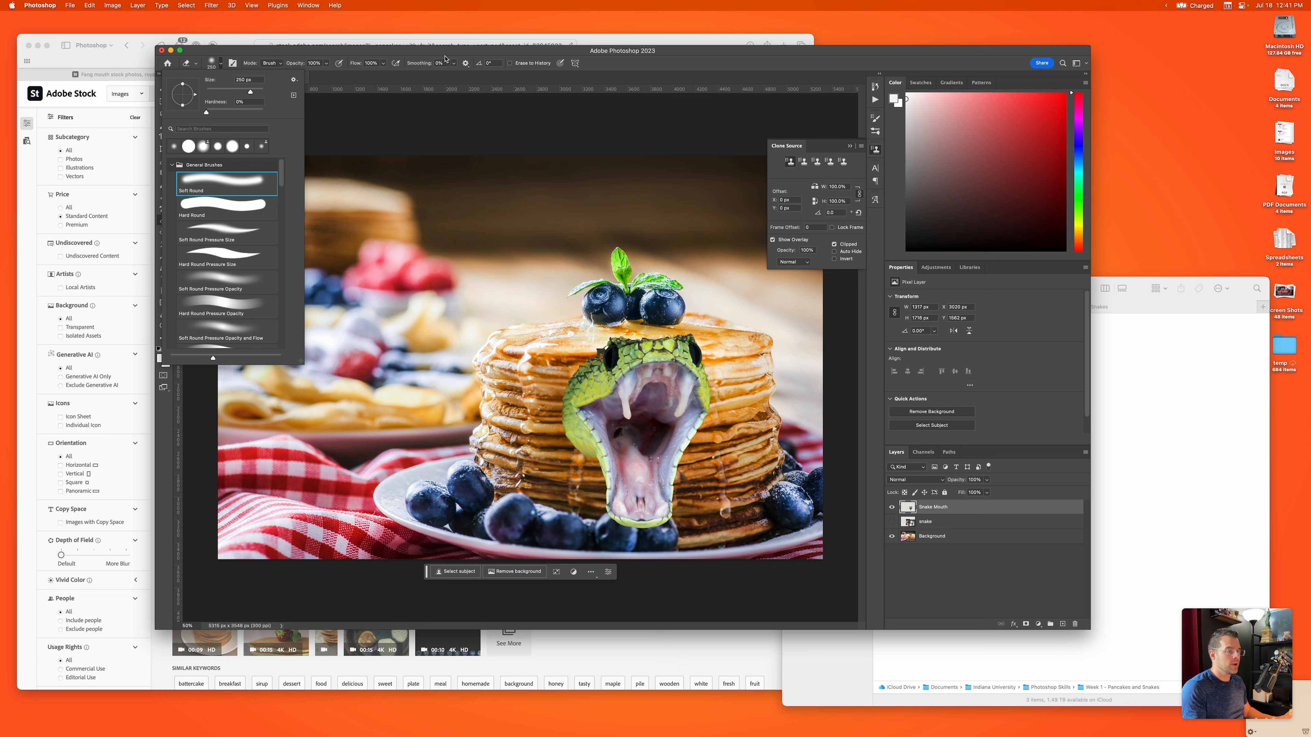
left_click(275, 53)
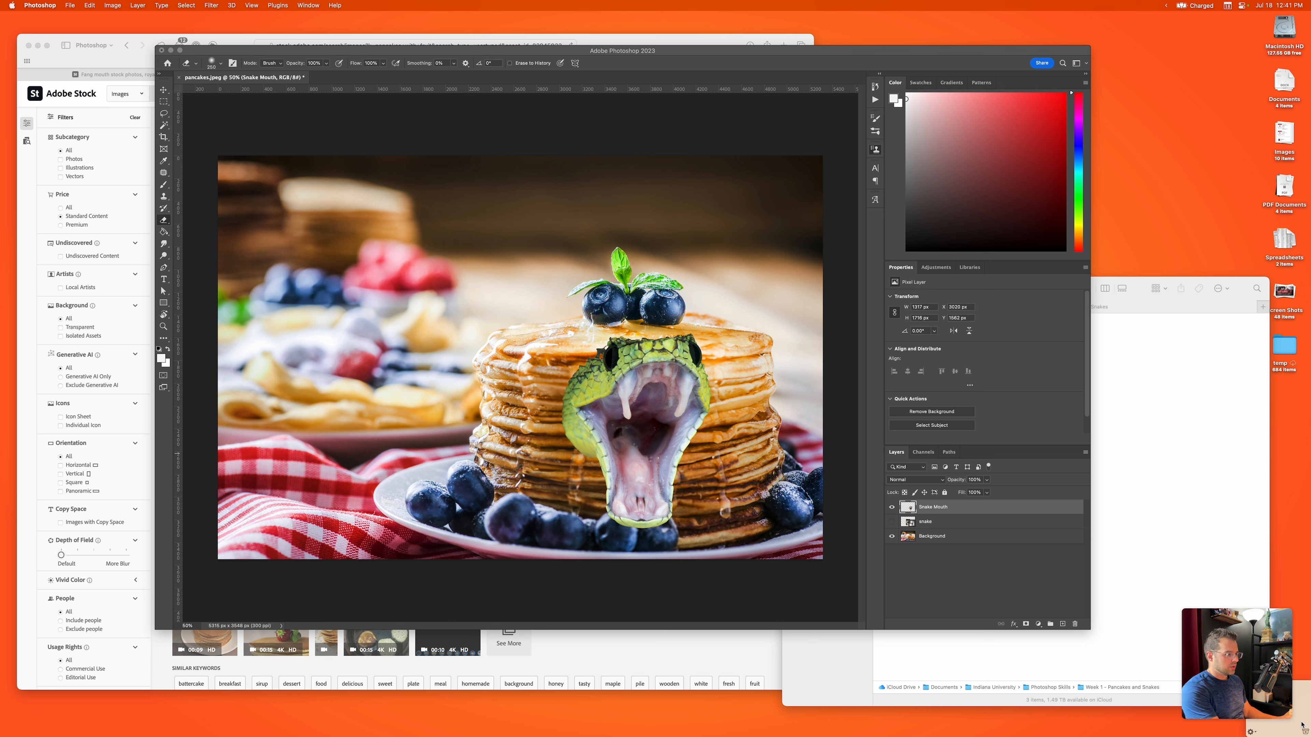
Step: Adjust the soft Eraser's size, erase the green scales all around the snake's mouth, and move the mouth slightly up on the stack
left_click(631, 403)
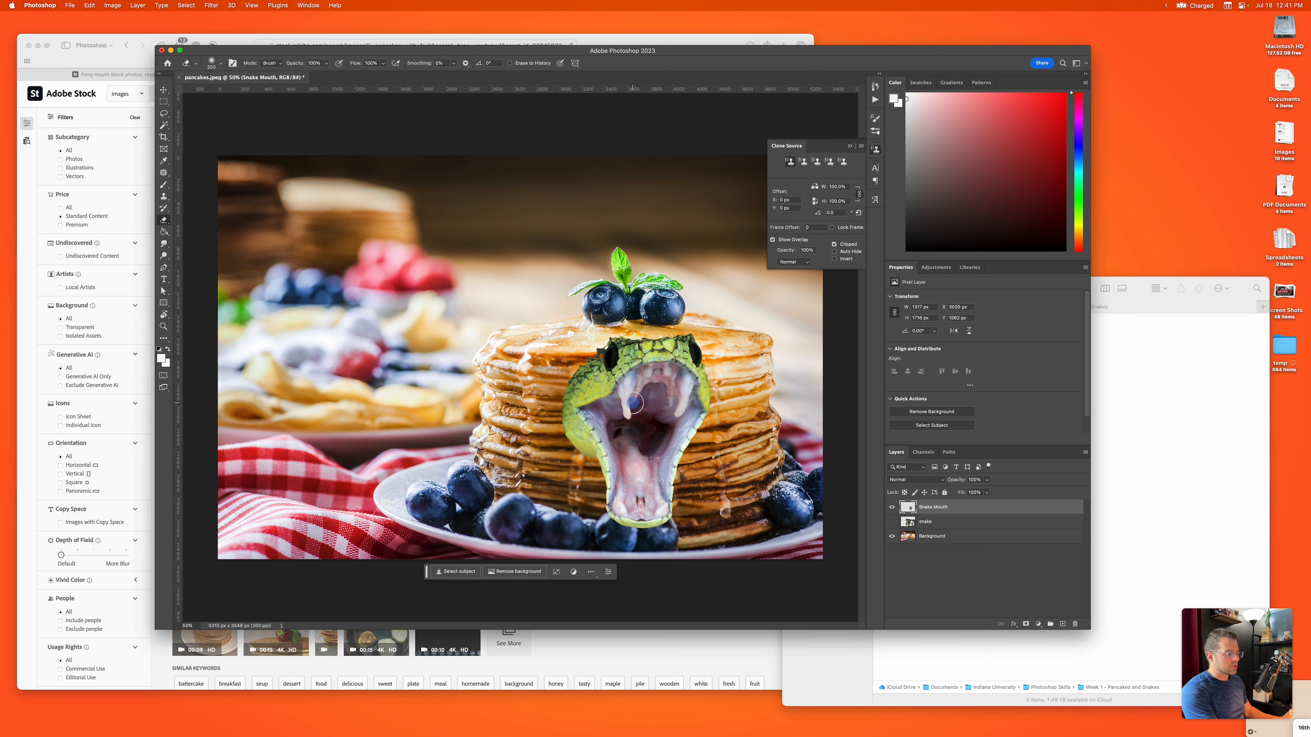
key("[")
key("]")
key("]")
key("]")
key("]")
key("]")
key("]")
key("]")
key("]")
key("]")
key("]")
key("]")
key("]")
key("]")
key("]")
key("]")
key("]")
key("]")
key("]")
key("]")
key("]")
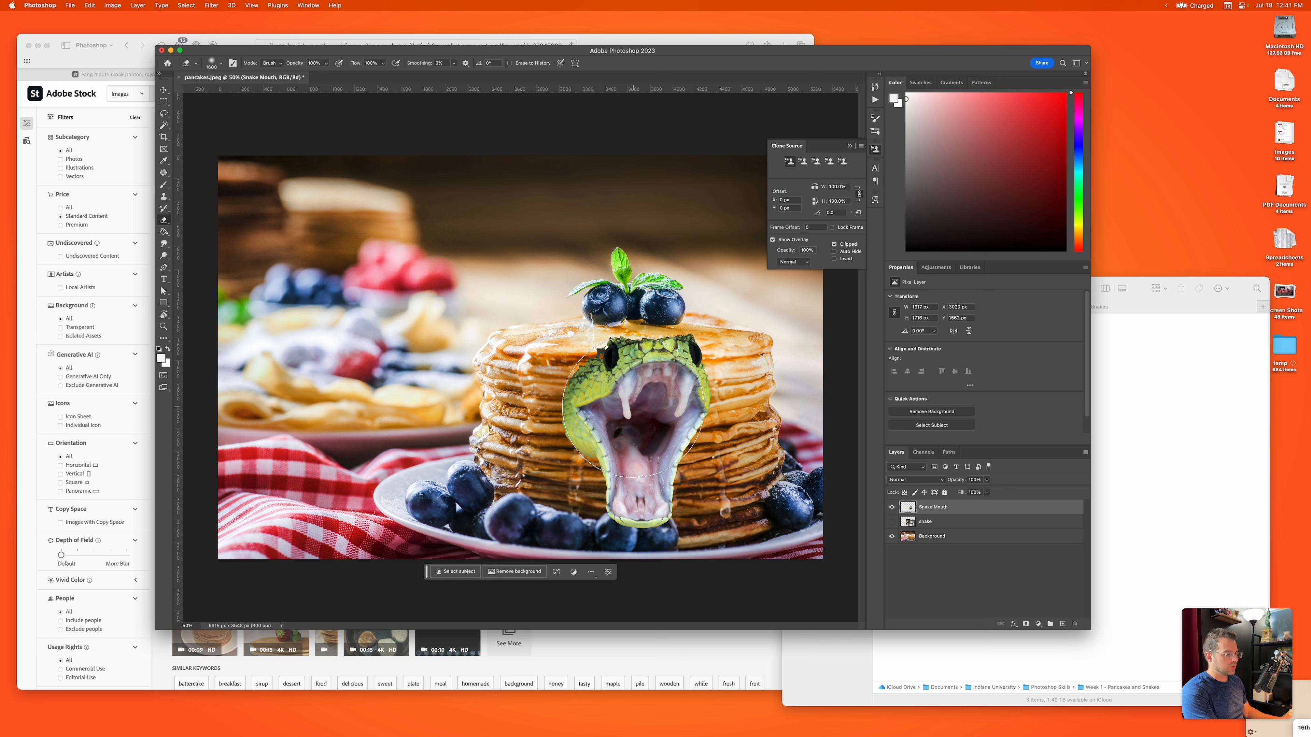
key("[")
key("[")
key("[")
key("[")
key("[")
key("[")
key("[")
key("[")
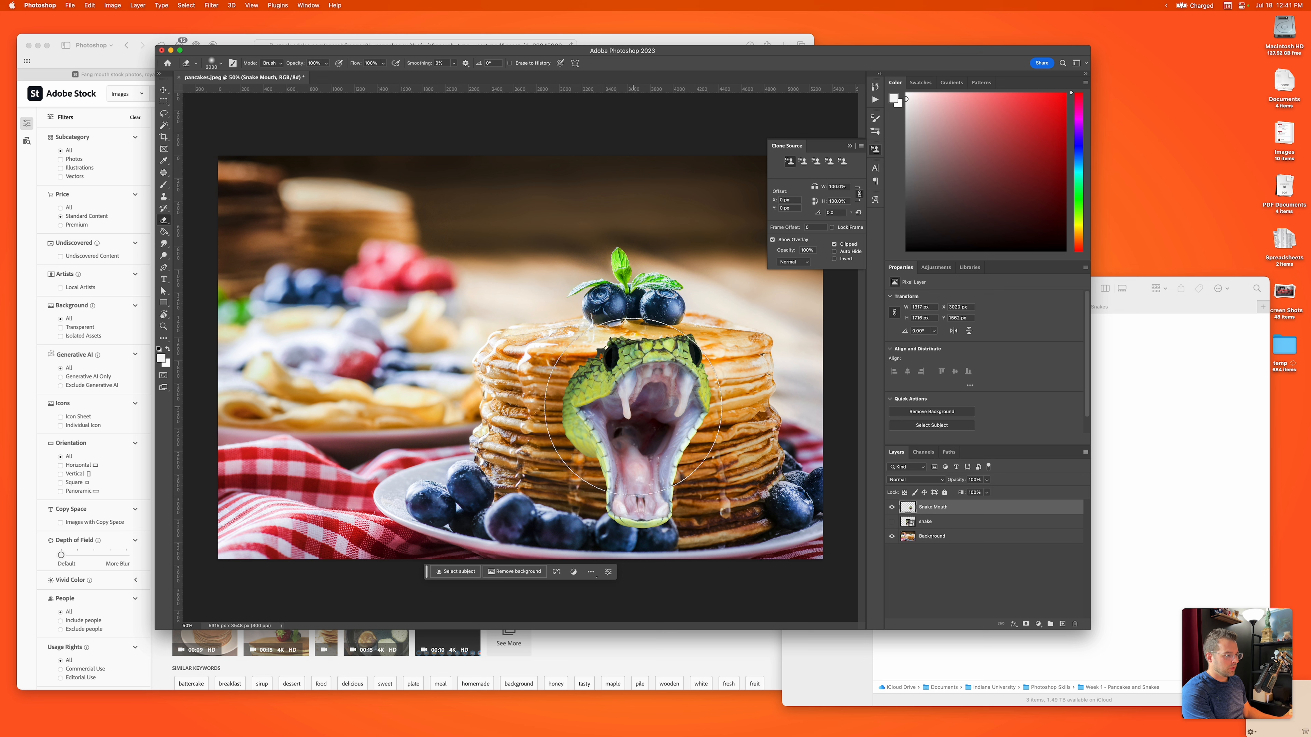
key("[")
key("[")
key("[")
key("[")
key("[")
key("[")
key("[")
key("[")
key("[")
key("[")
key("[")
key("[")
key("[")
key("[")
mouse_move(597, 368)
left_mouse_down()
mouse_move(558, 399)
mouse_move(591, 457)
mouse_move(601, 524)
mouse_move(685, 524)
mouse_move(603, 527)
mouse_move(682, 527)
mouse_move(604, 517)
mouse_move(597, 452)
mouse_move(566, 405)
mouse_move(671, 349)
mouse_move(710, 407)
mouse_move(625, 359)
mouse_move(586, 396)
mouse_move(626, 333)
mouse_move(697, 363)
mouse_move(600, 392)
mouse_move(576, 423)
mouse_move(600, 468)
mouse_move(581, 429)
mouse_move(718, 421)
mouse_move(681, 466)
left_mouse_up()
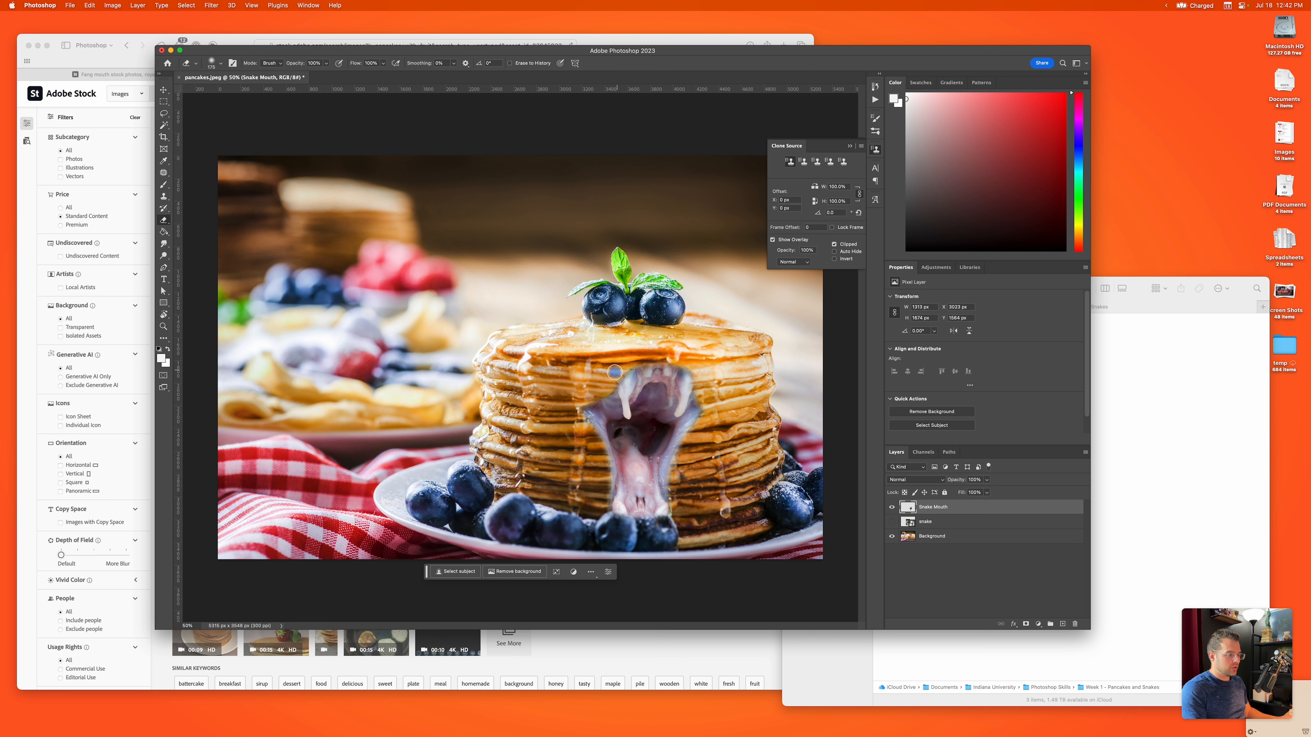
key("v")
left_click_drag(654, 409, 652, 401)
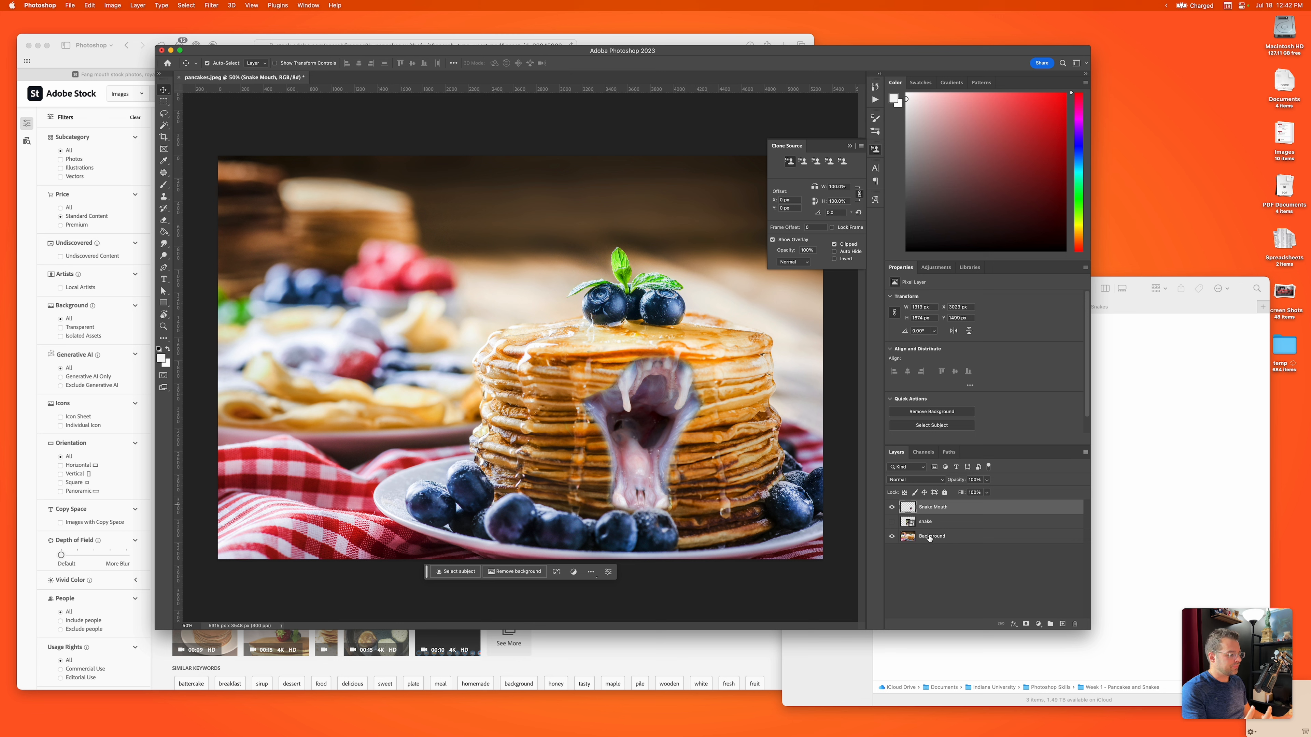
Step: Select the Background layer and open the Liquify filter on it
left_click(929, 538)
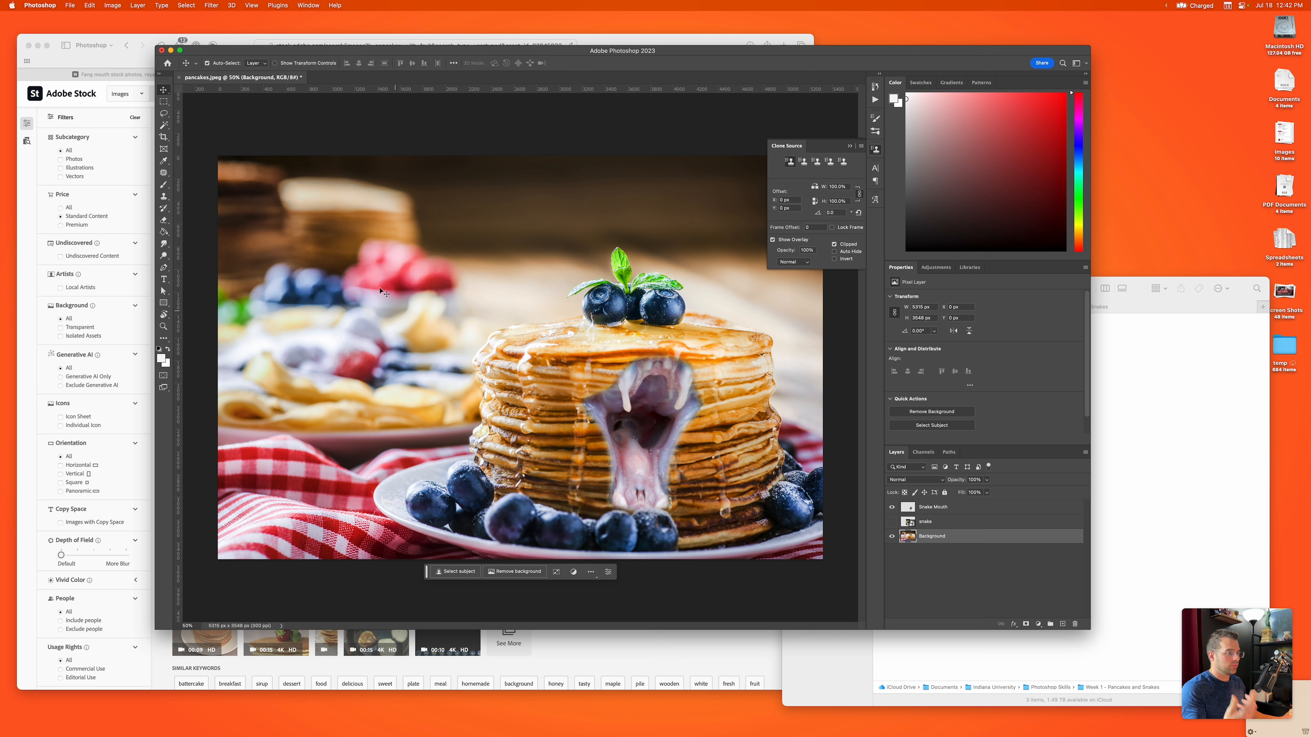
left_click(333, 7)
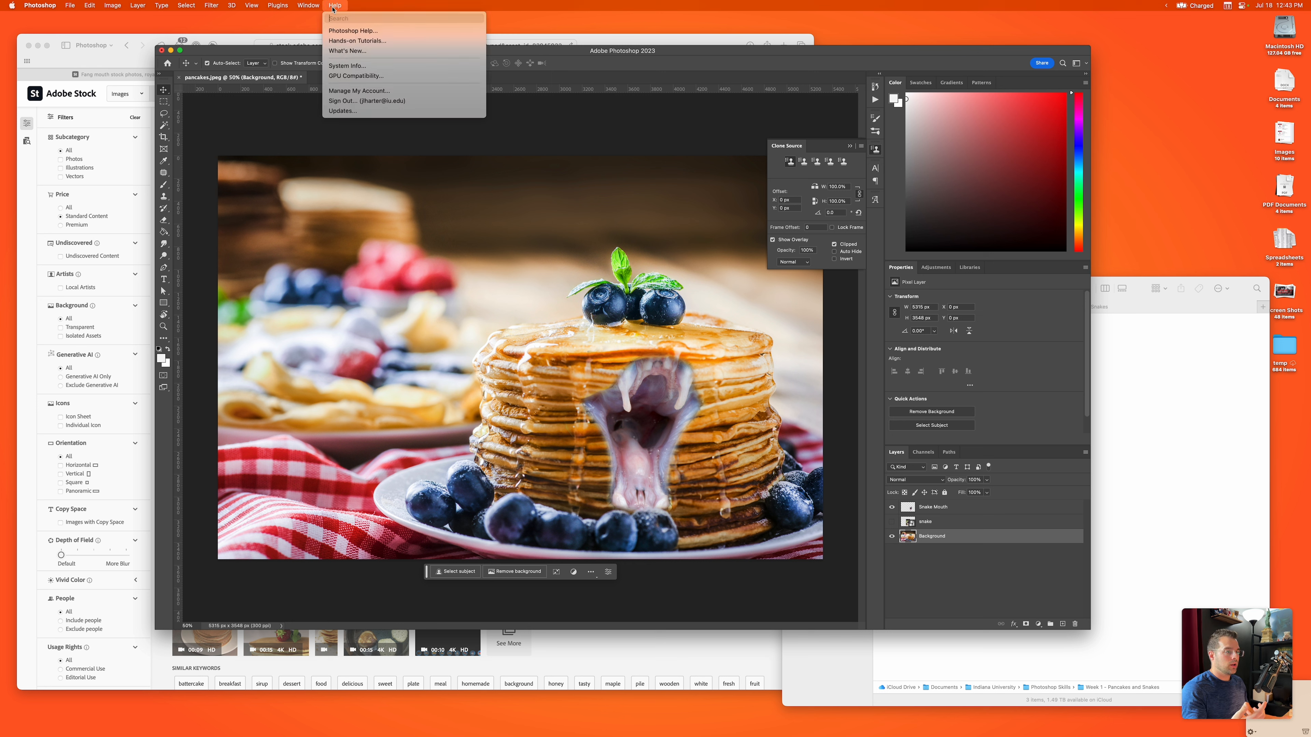
type("liquify")
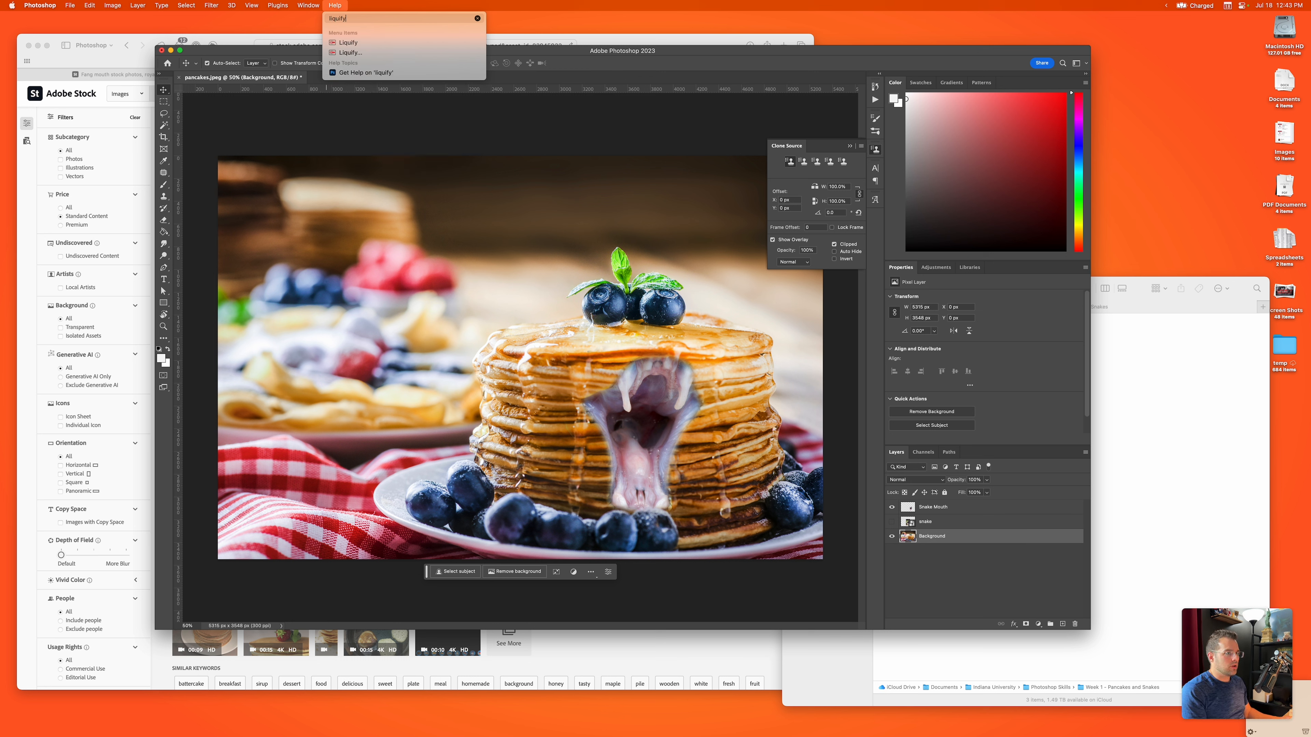
mouse_move(349, 47)
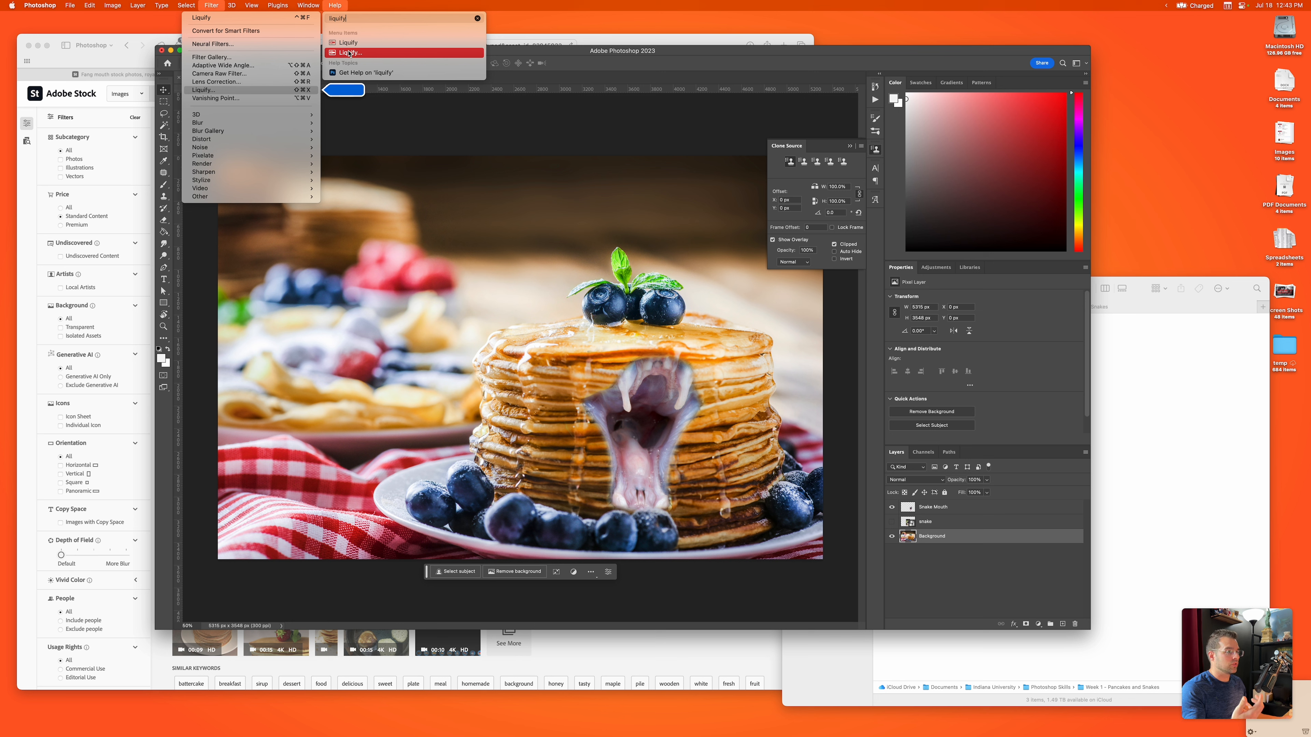
mouse_move(201, 6)
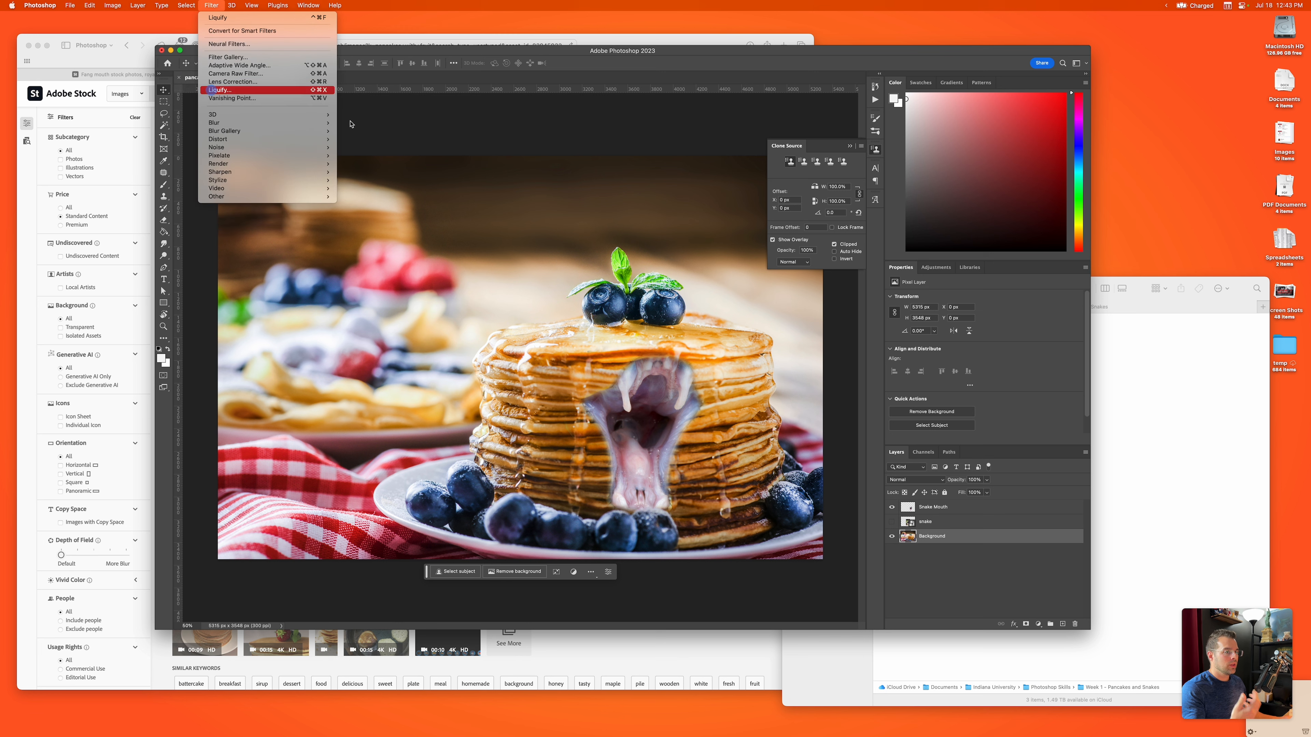
key("Return")
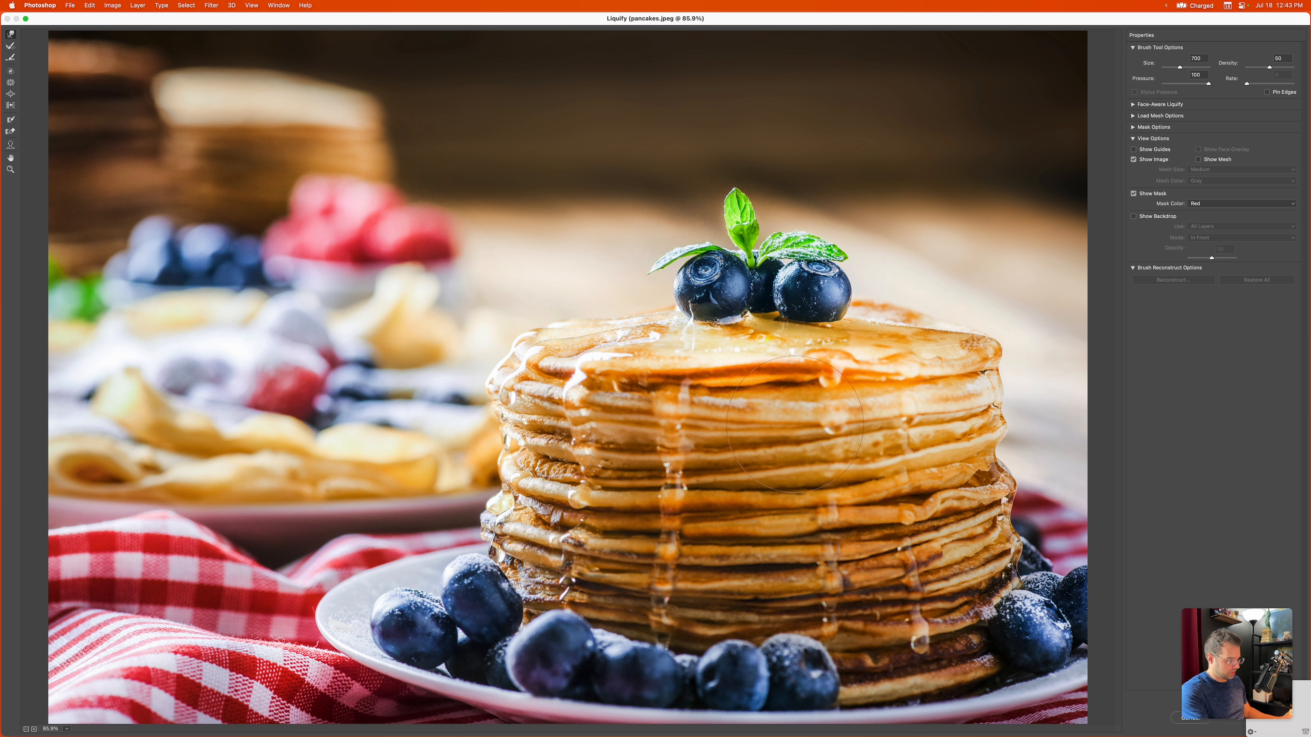
Step: Set the Liquify brush size to 600, show the backdrop, and push the pancakes upward above the snake's mouth into a curved lip
key("bracketleft")
key("bracketleft")
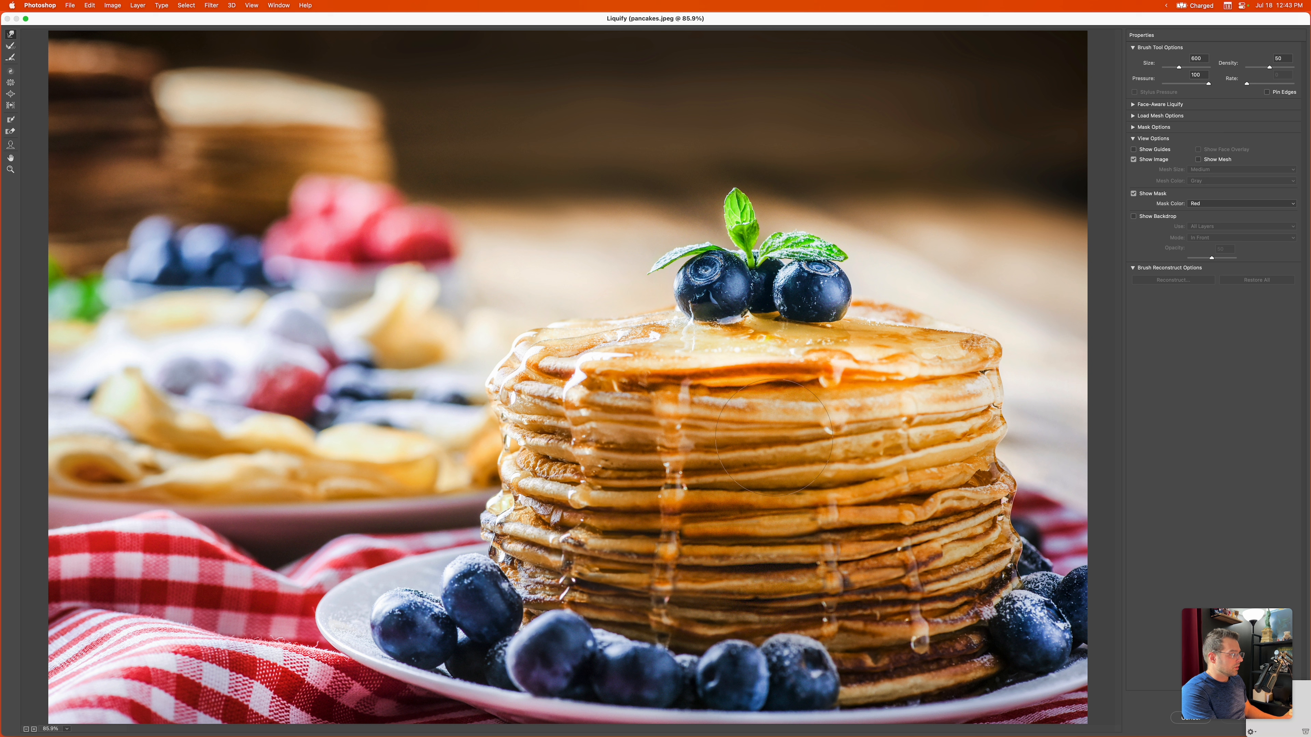
left_click(1139, 217)
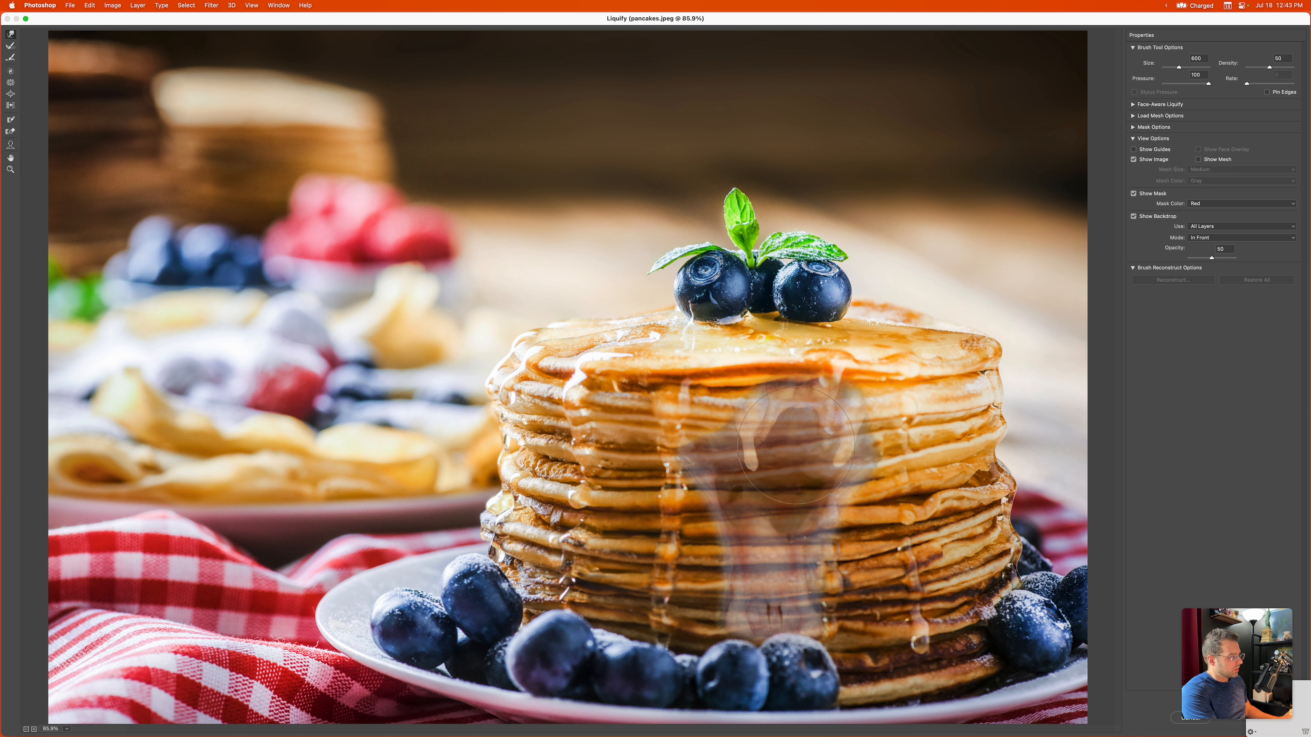
mouse_move(792, 454)
left_mouse_down()
mouse_move(797, 372)
mouse_move(782, 393)
mouse_move(730, 400)
mouse_move(848, 406)
mouse_move(842, 385)
mouse_move(807, 383)
left_mouse_up()
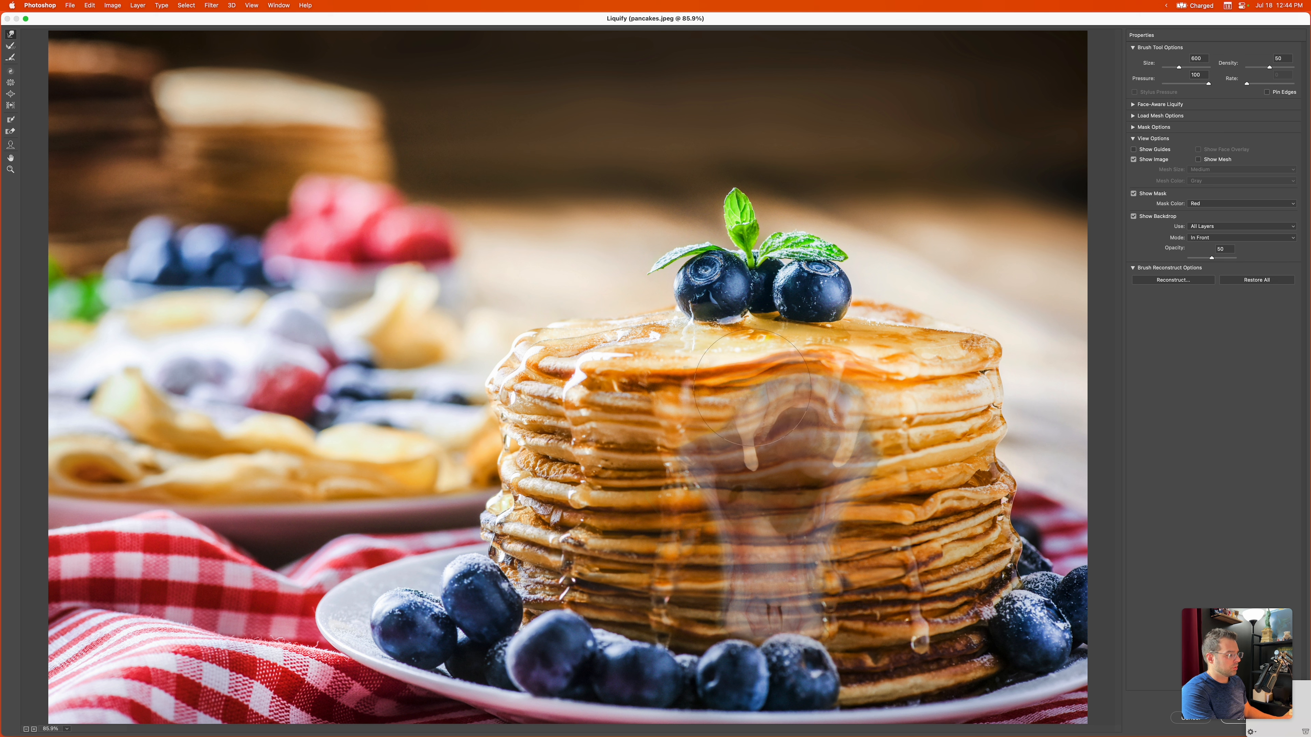
left_click_drag(752, 387, 819, 384)
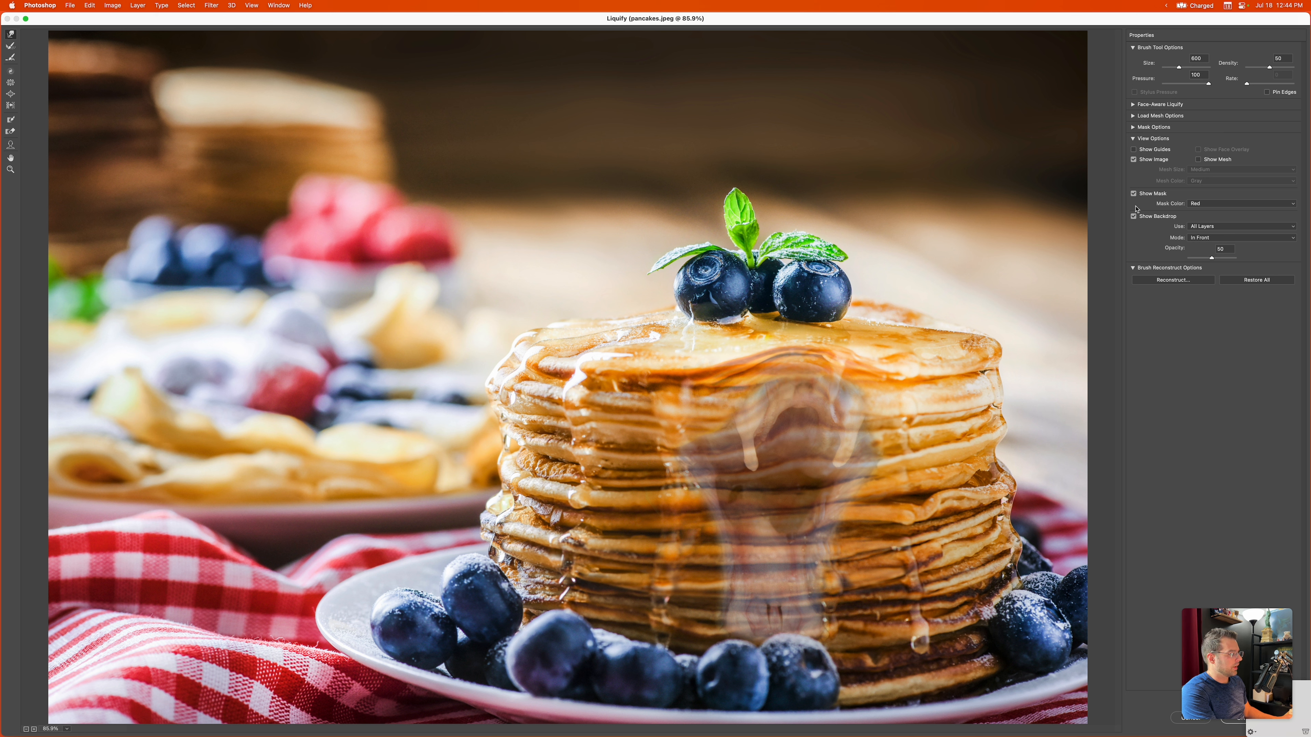
Step: Hide the backdrop in Liquify and commit the warp to the Background layer
left_click(1134, 216)
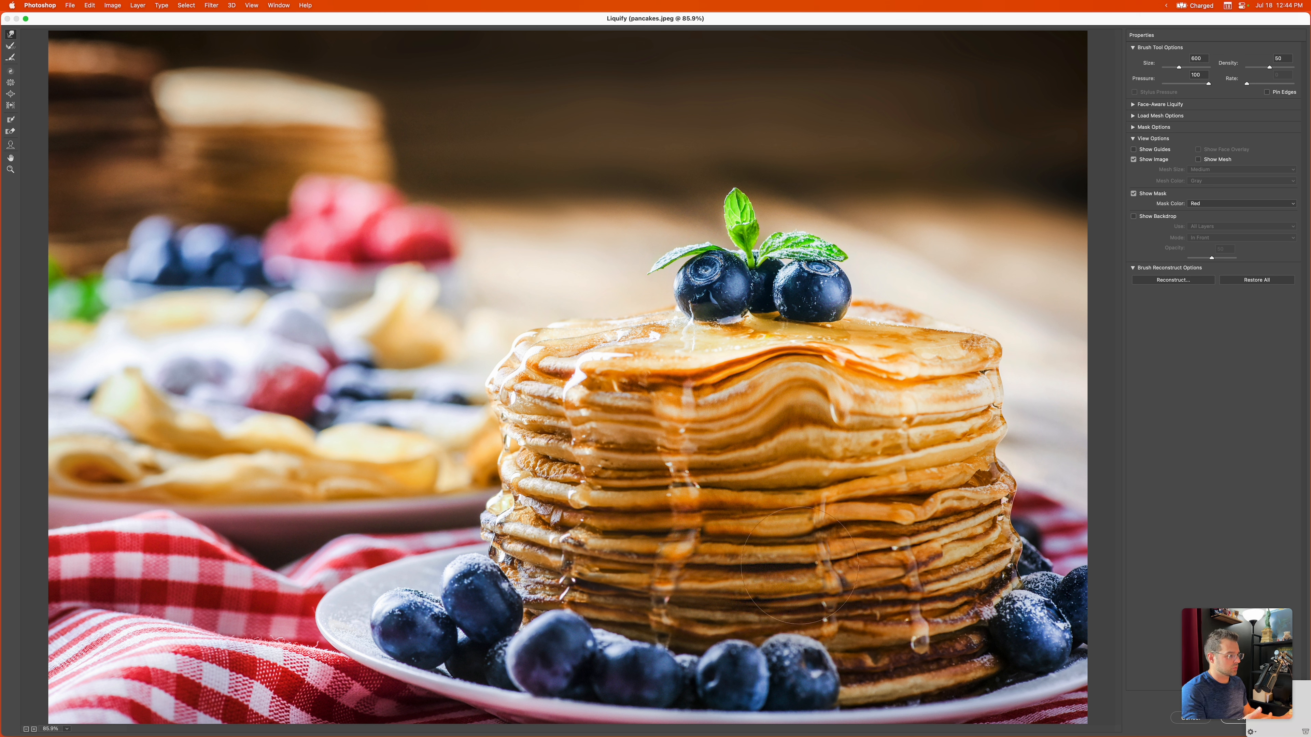
left_click(1232, 725)
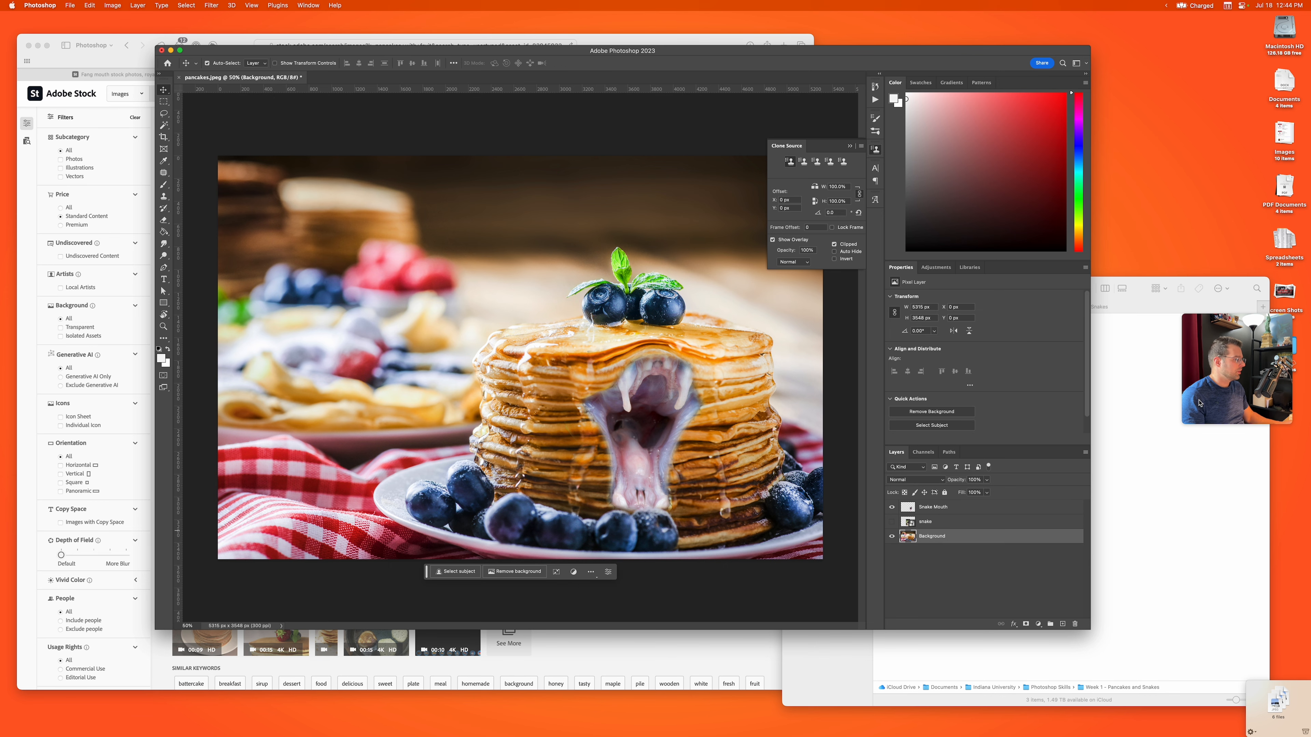
left_click_drag(1216, 397, 1206, 655)
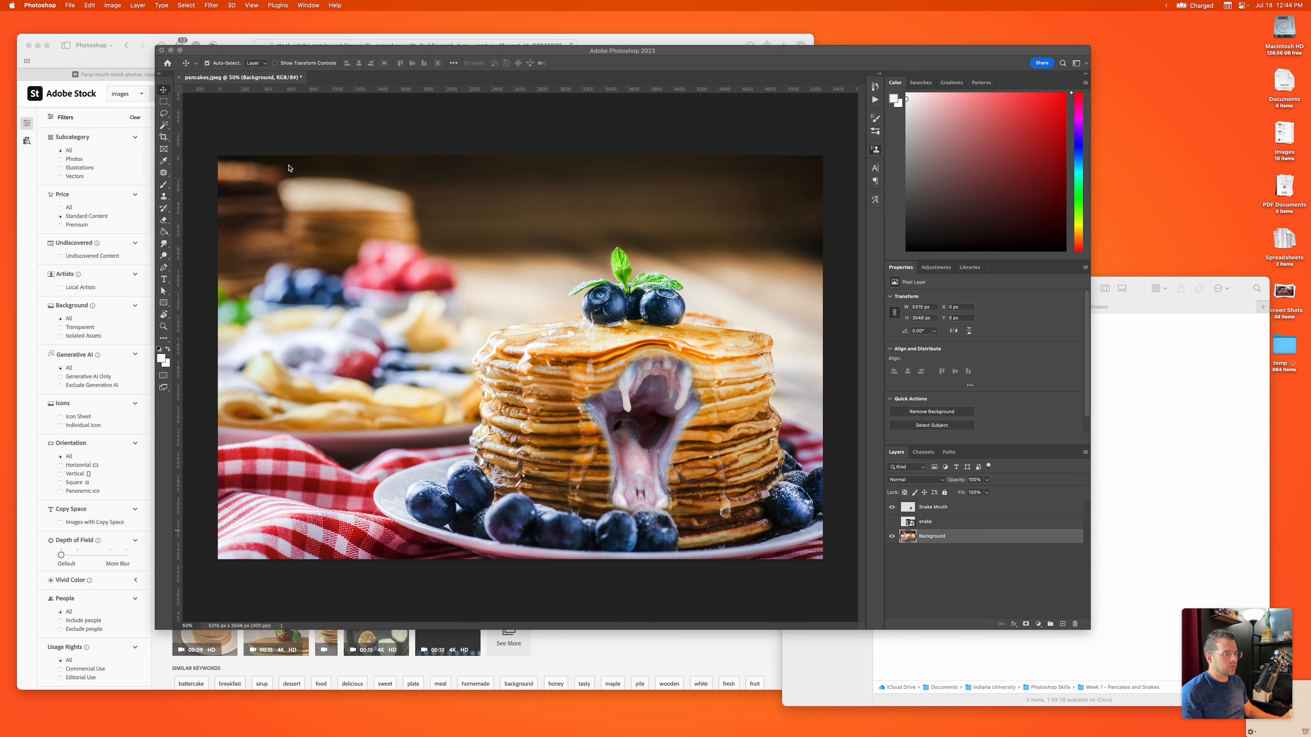
Step: Shift the Snake Mouth layer slightly up and left on the stack and scale it proportionally to about 103%
left_click(647, 402)
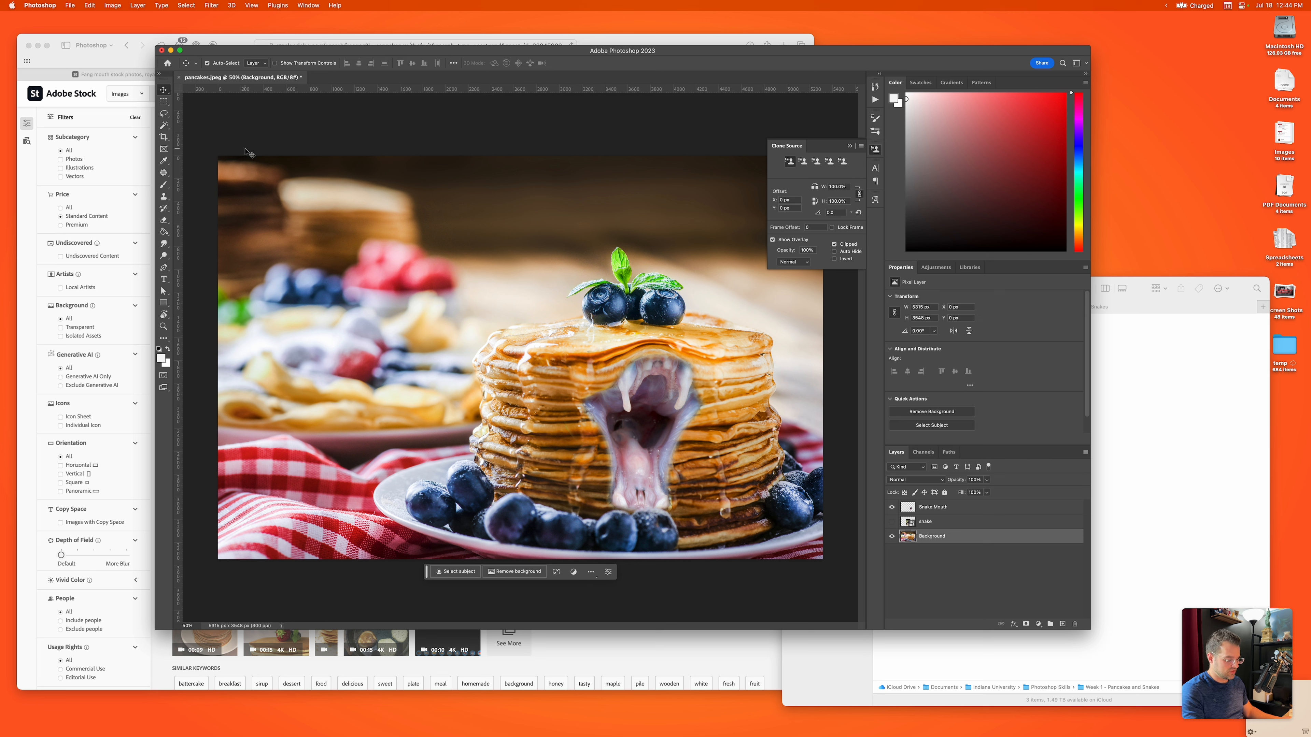
left_click(929, 509)
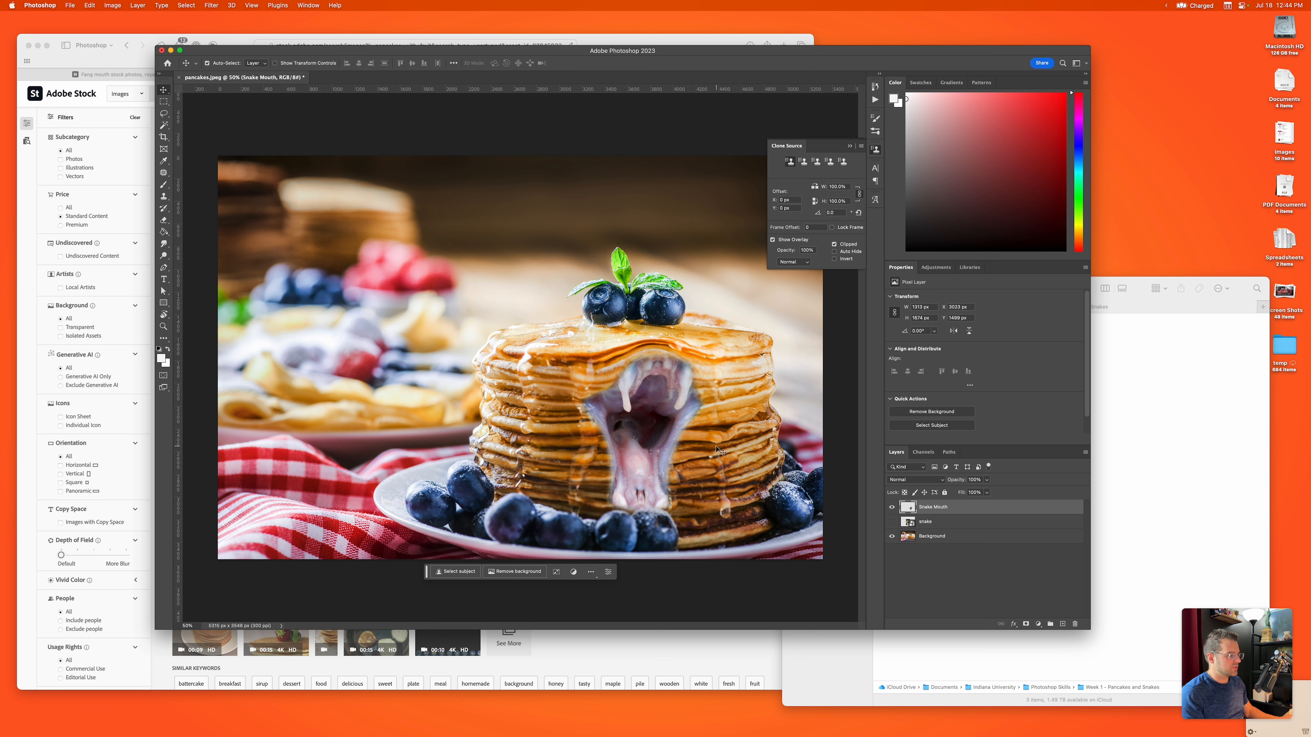
left_click_drag(645, 434, 640, 423)
key("super+t")
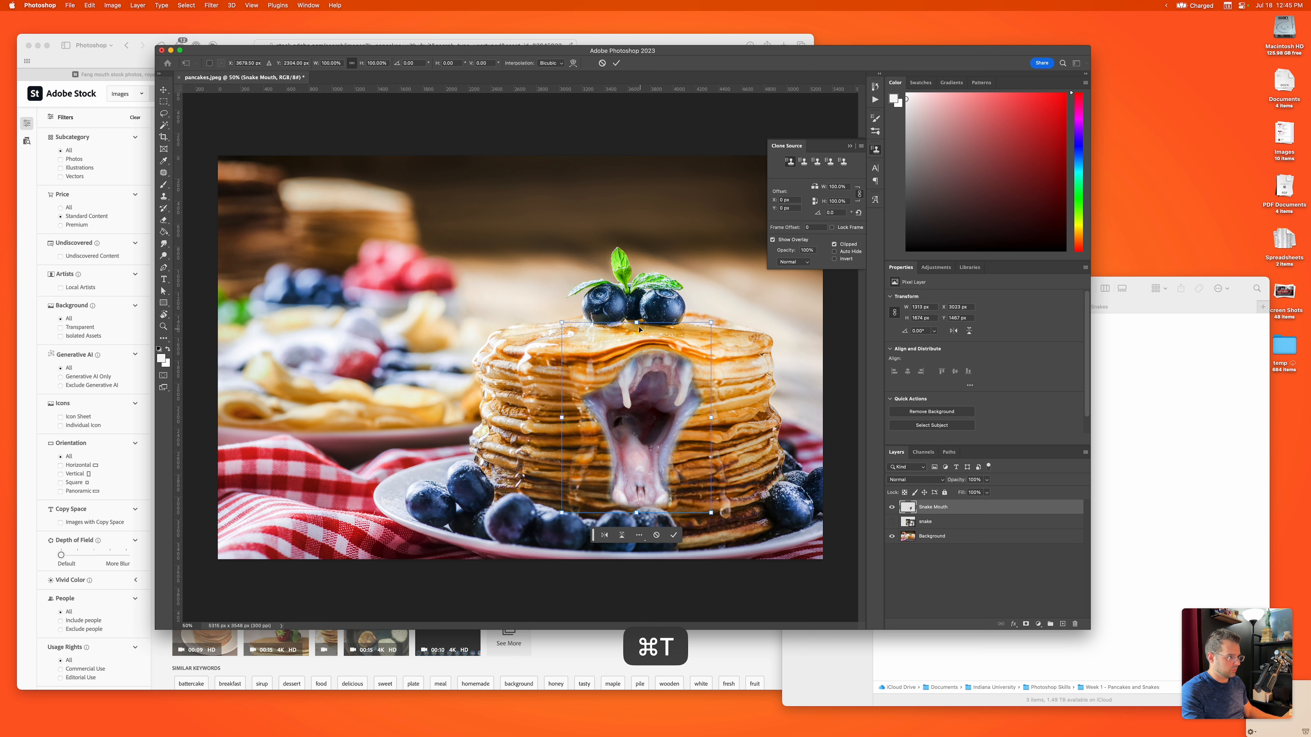
left_click_drag(638, 325, 639, 319)
left_click_drag(646, 378, 643, 378)
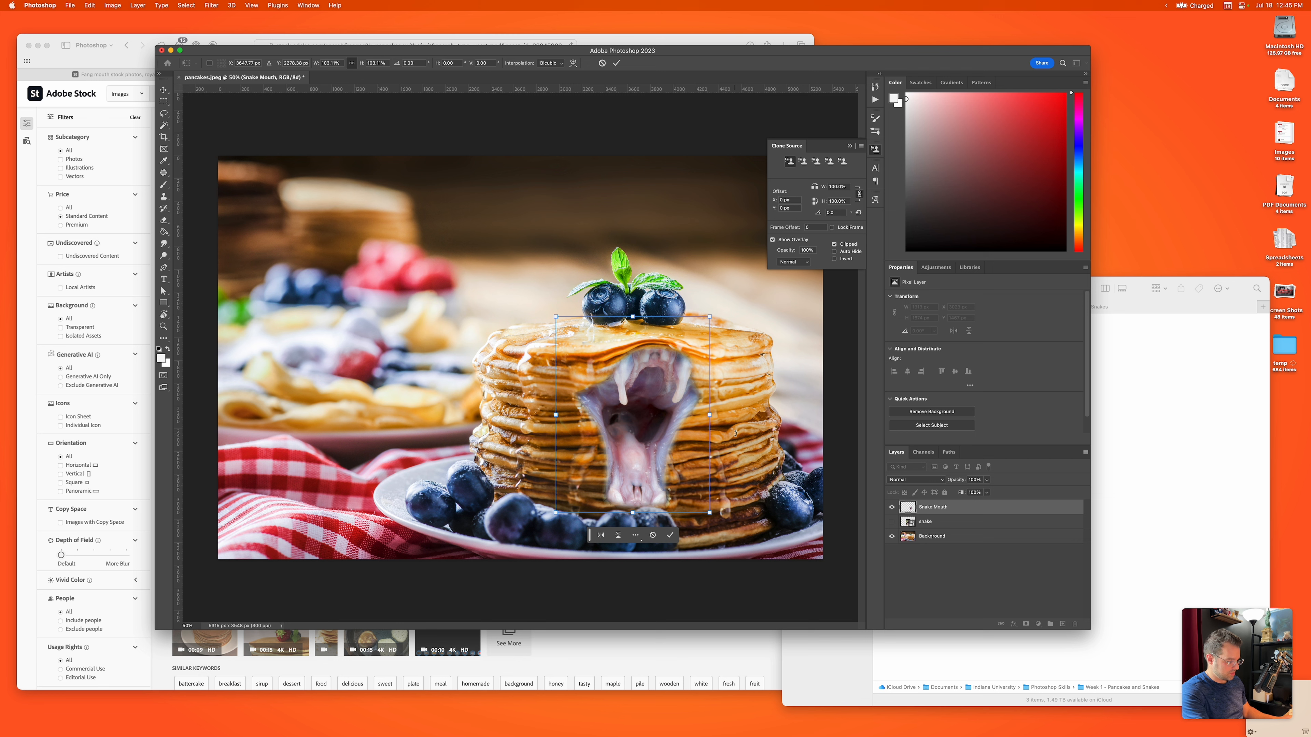
key("Return")
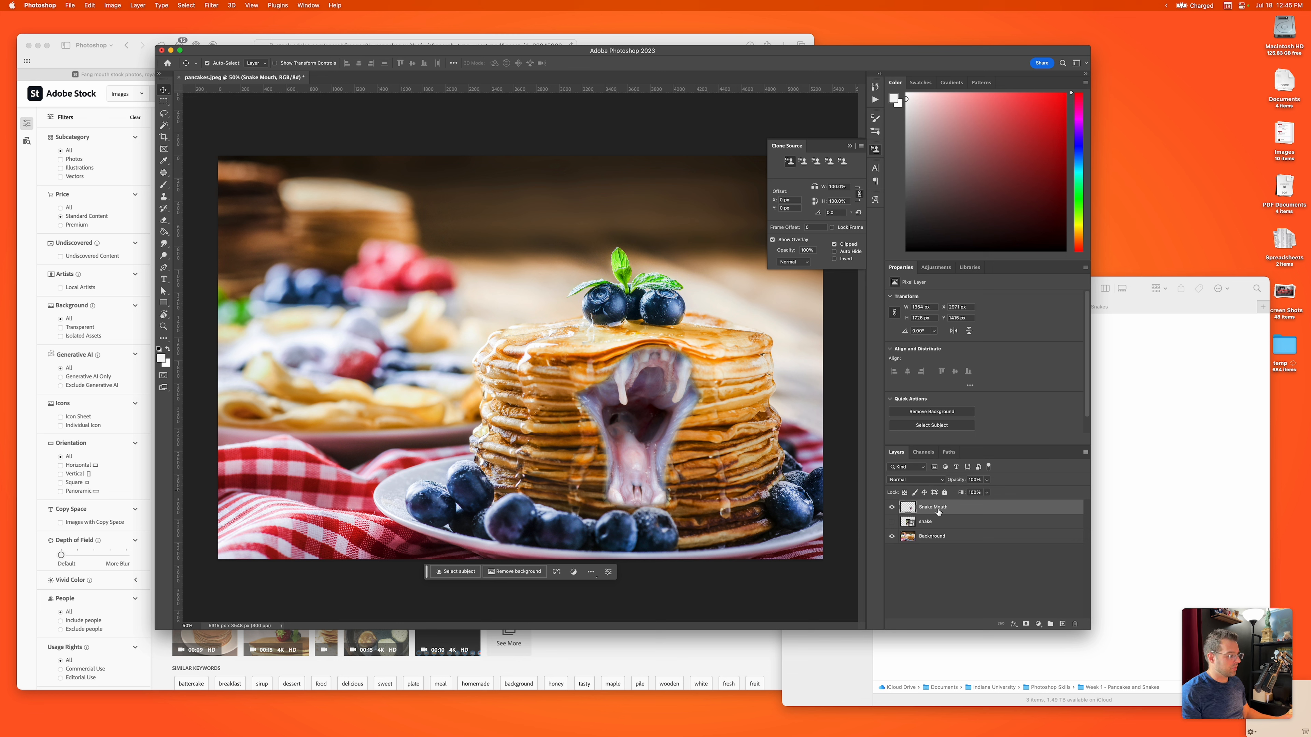
Step: Set the Snake Mouth layer's blend mode to Luminosity
left_click(899, 481)
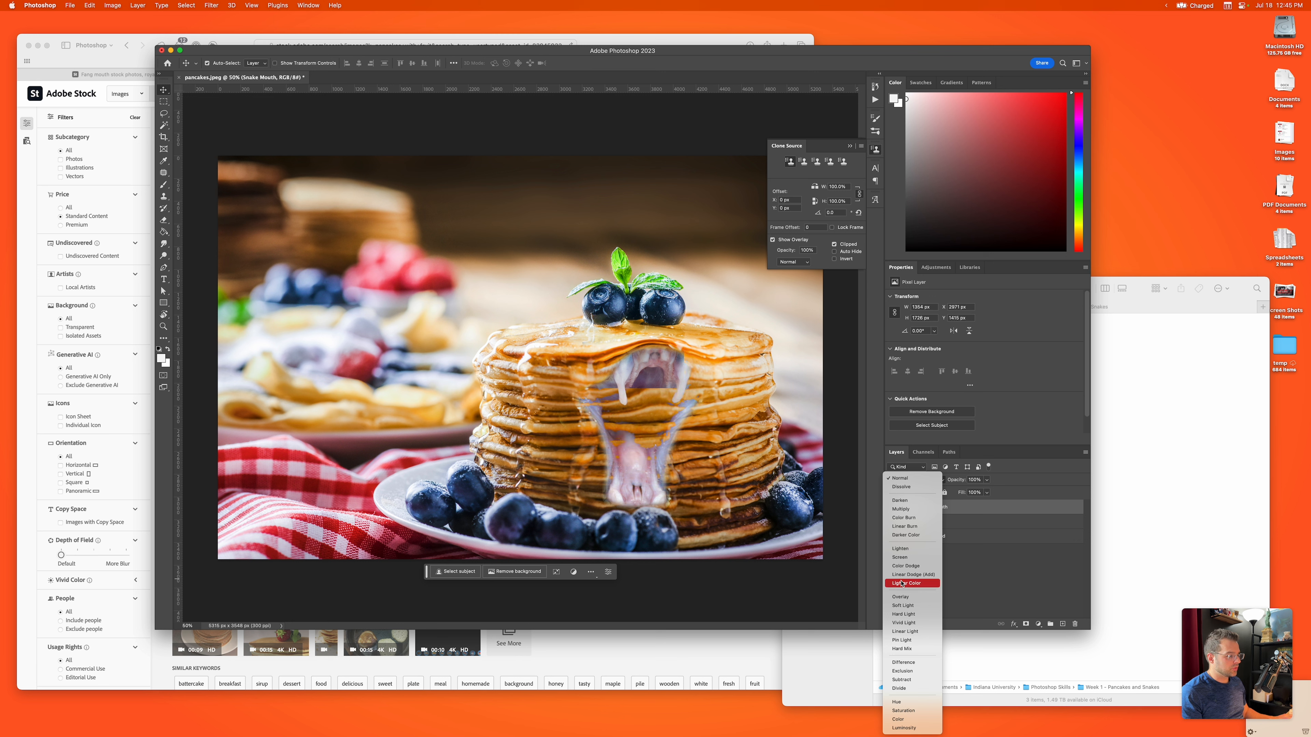
left_click(659, 371)
left_click(924, 485)
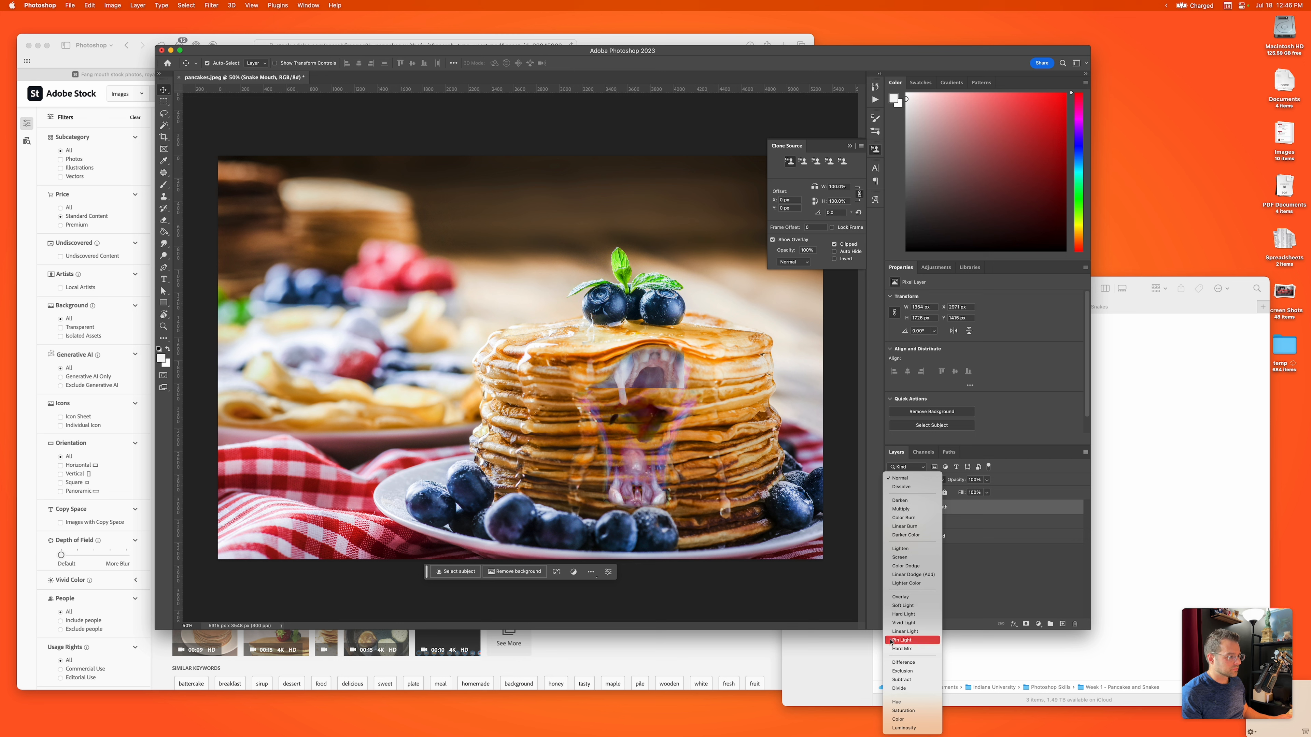
left_click(894, 729)
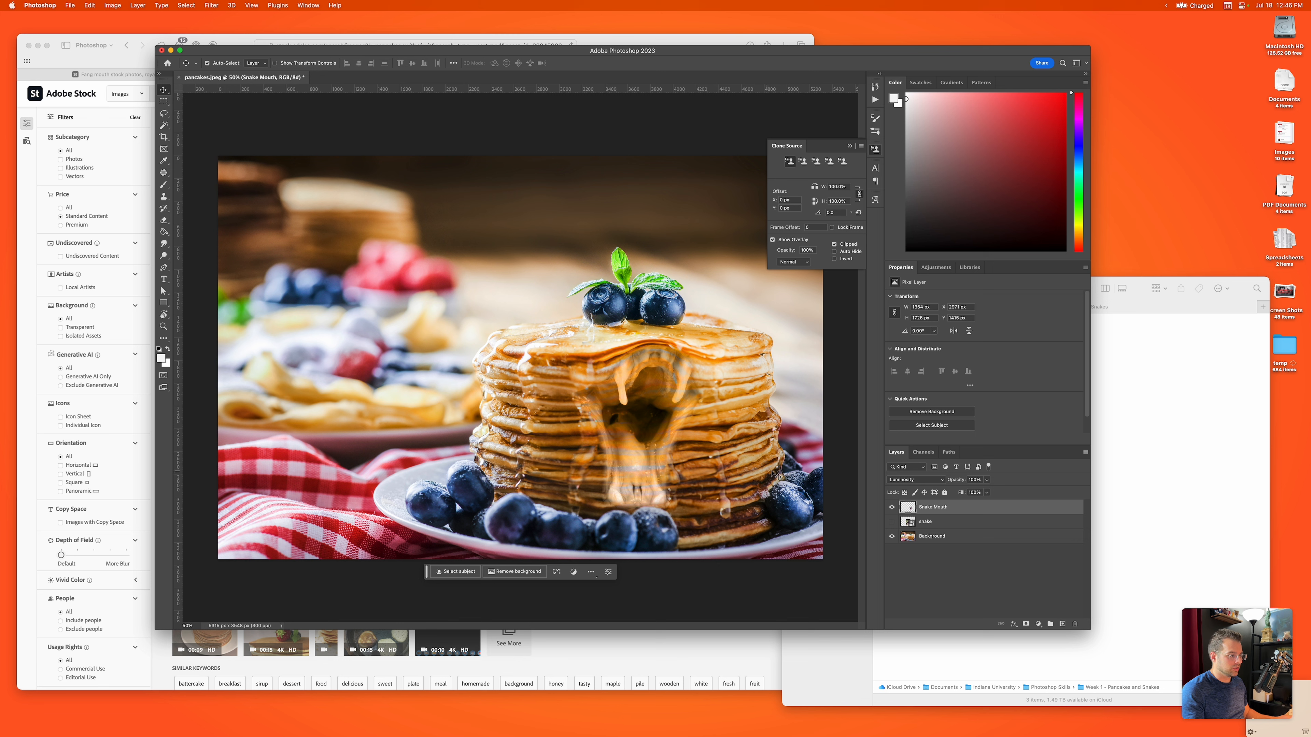
Step: Open the Match Color adjustment on the Snake Mouth layer, using pancakes.jpeg as the source and Background as the source layer
left_click(112, 5)
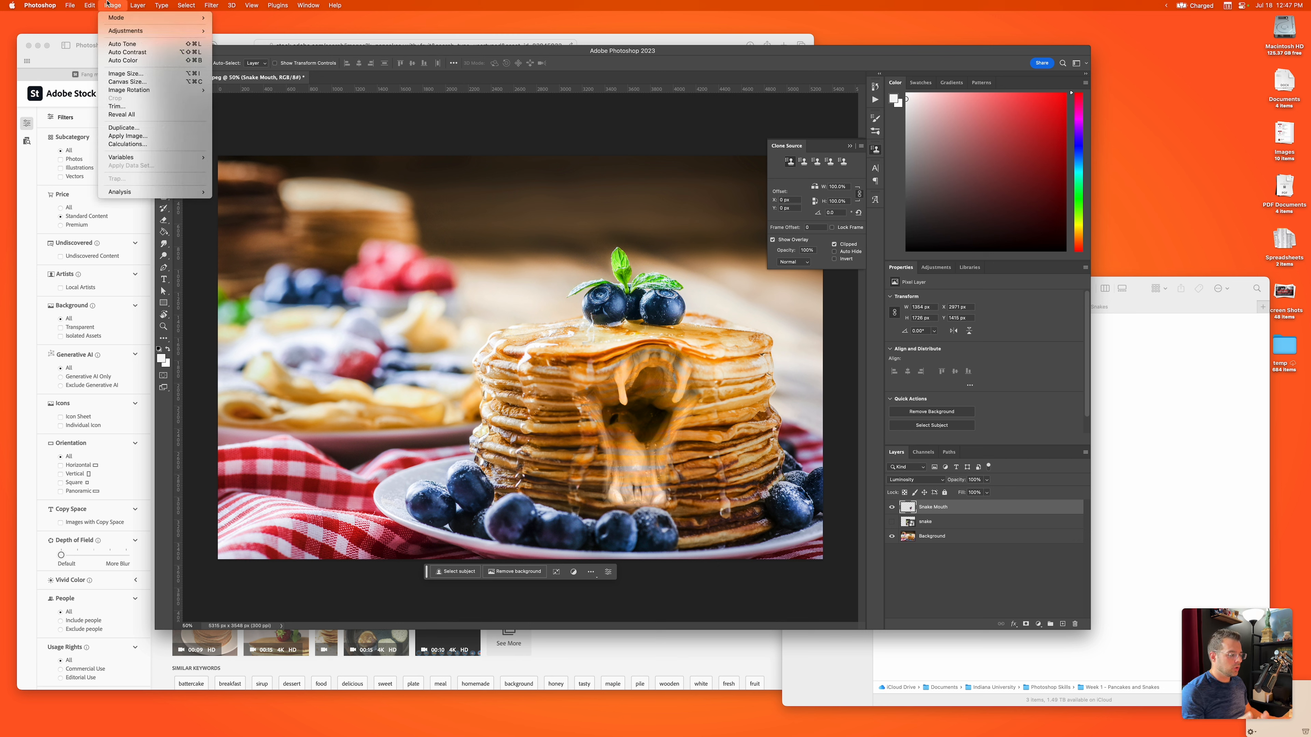
mouse_move(132, 33)
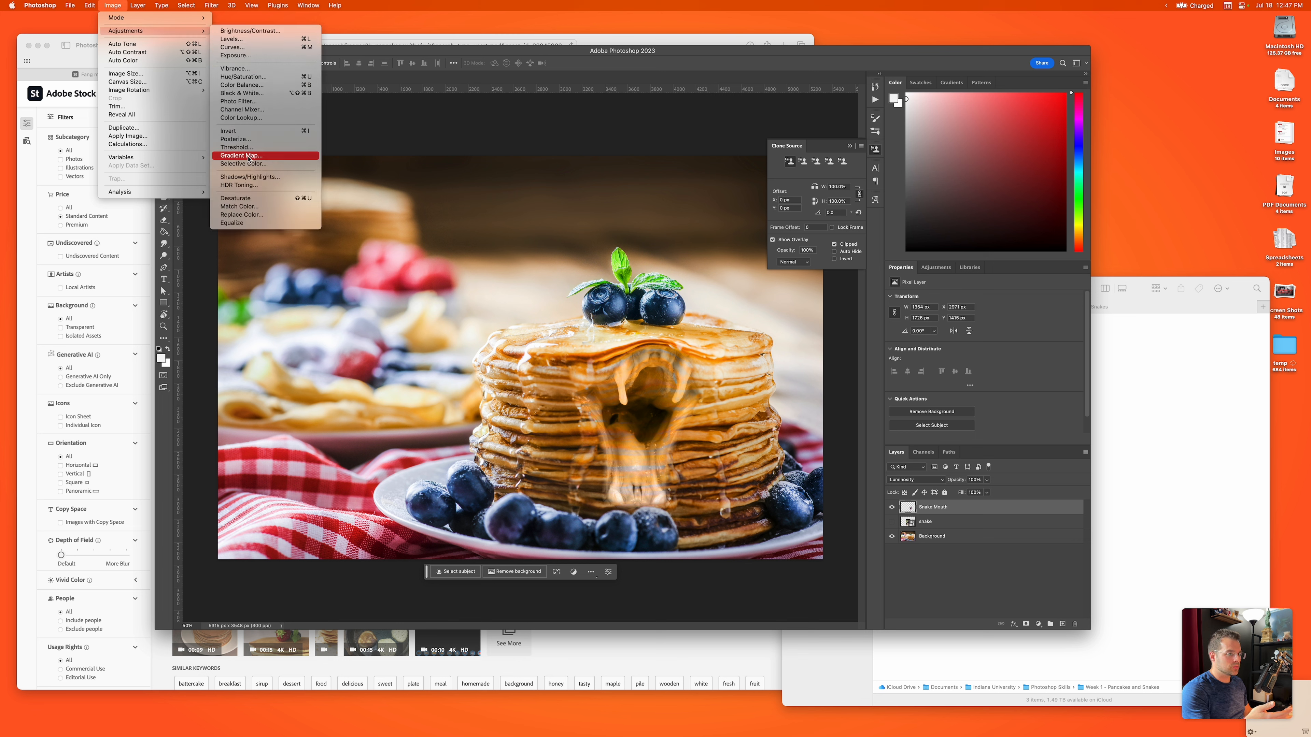
left_click(241, 207)
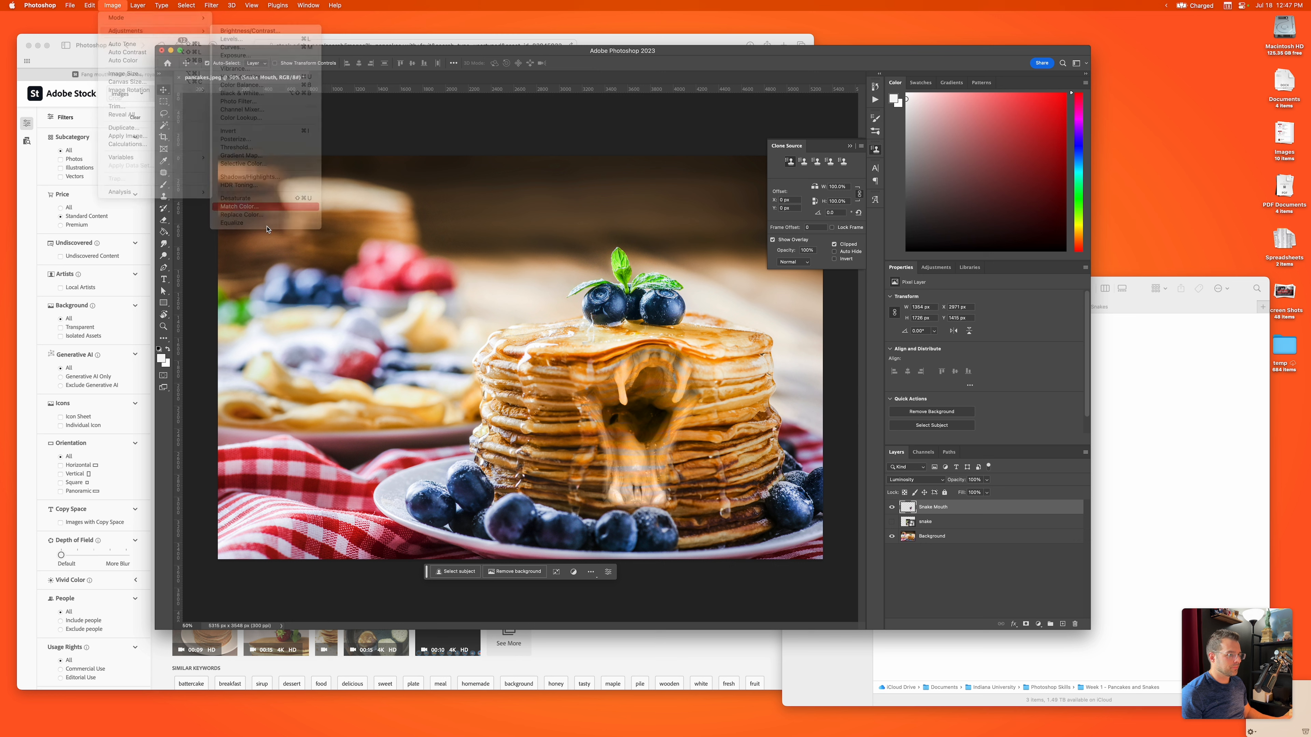
left_click_drag(913, 303, 421, 282)
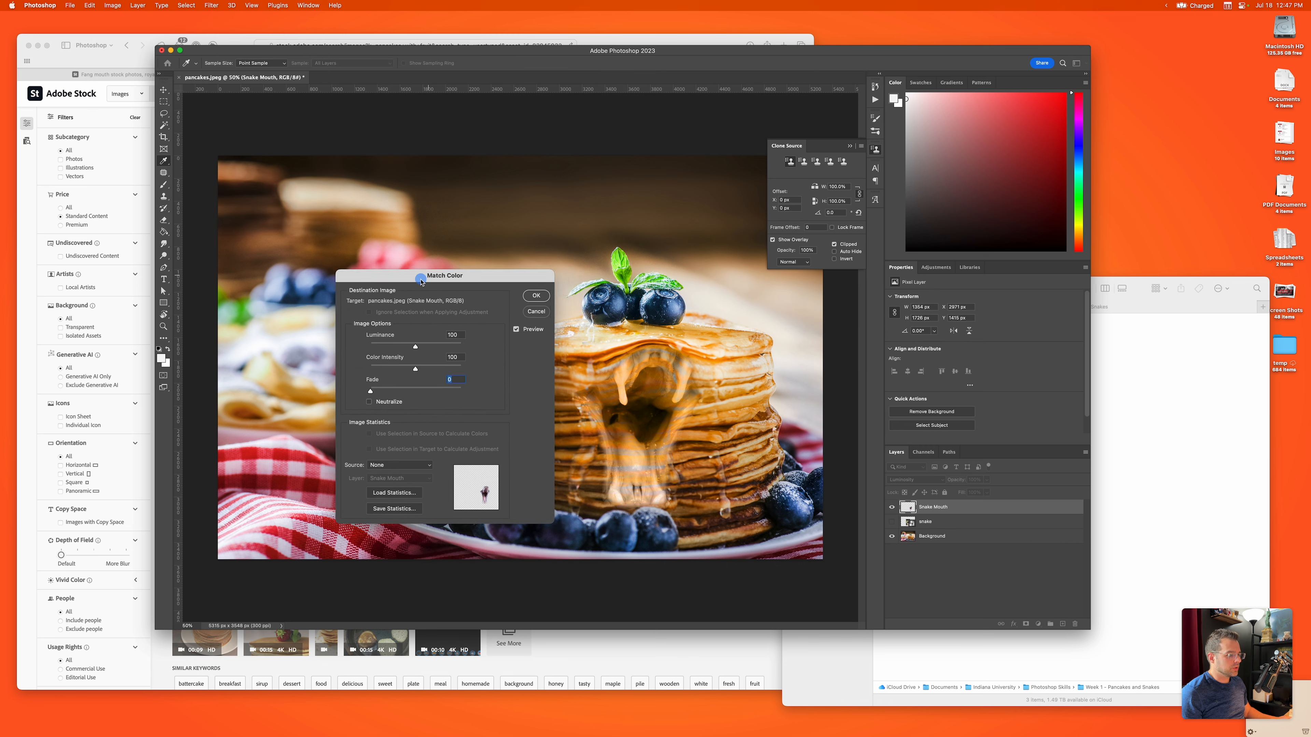
left_click(402, 468)
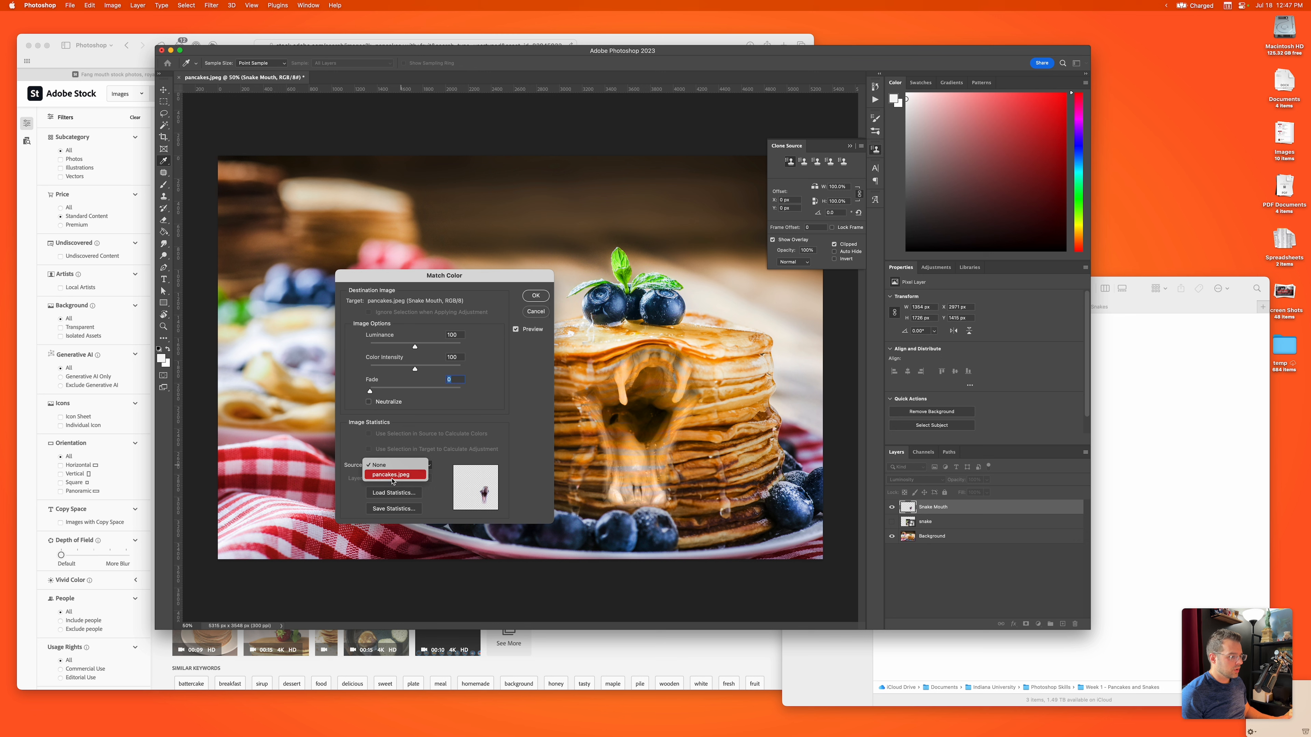
left_click(393, 475)
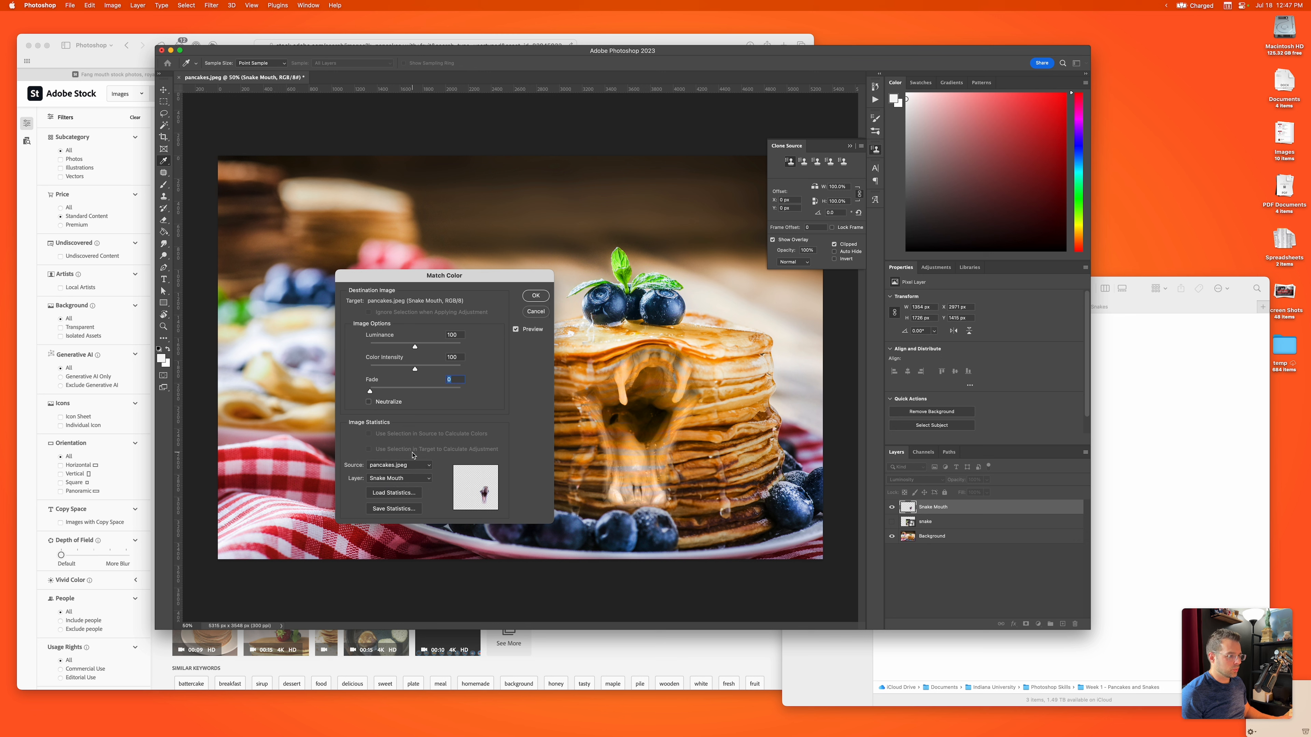
left_click(408, 478)
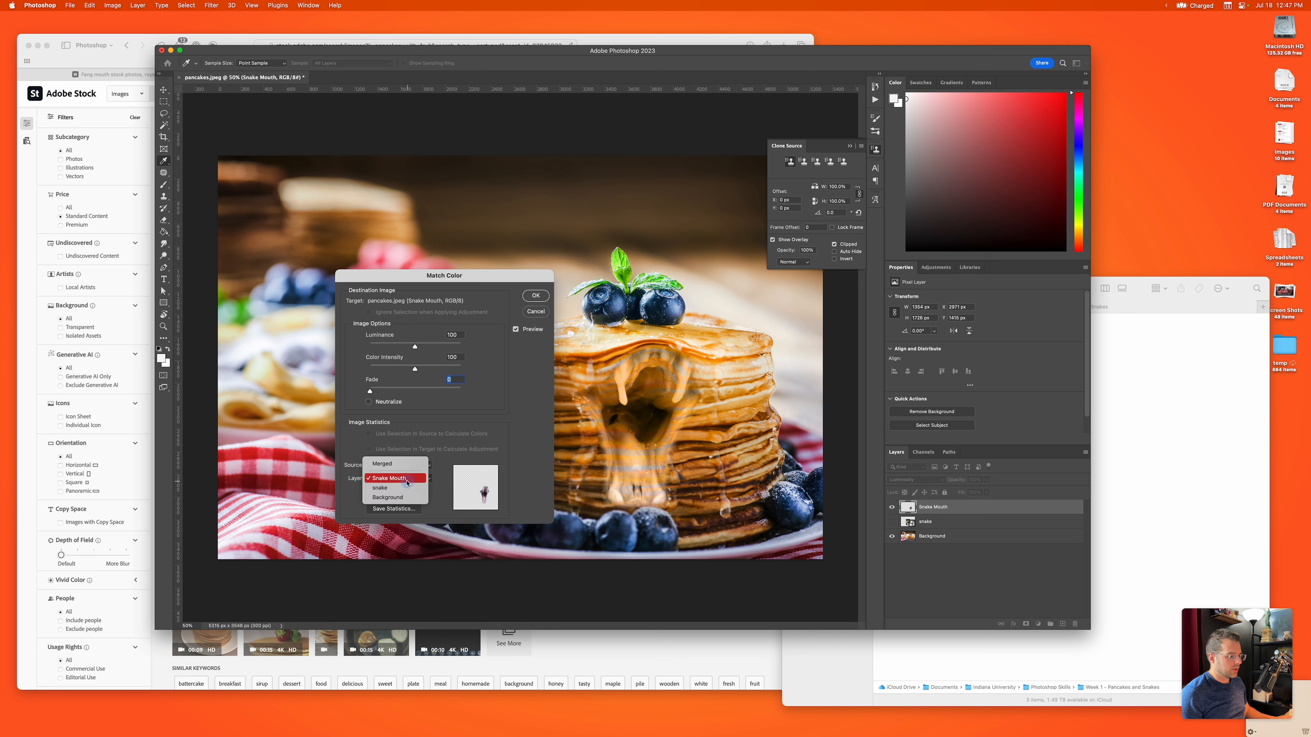
left_click(397, 497)
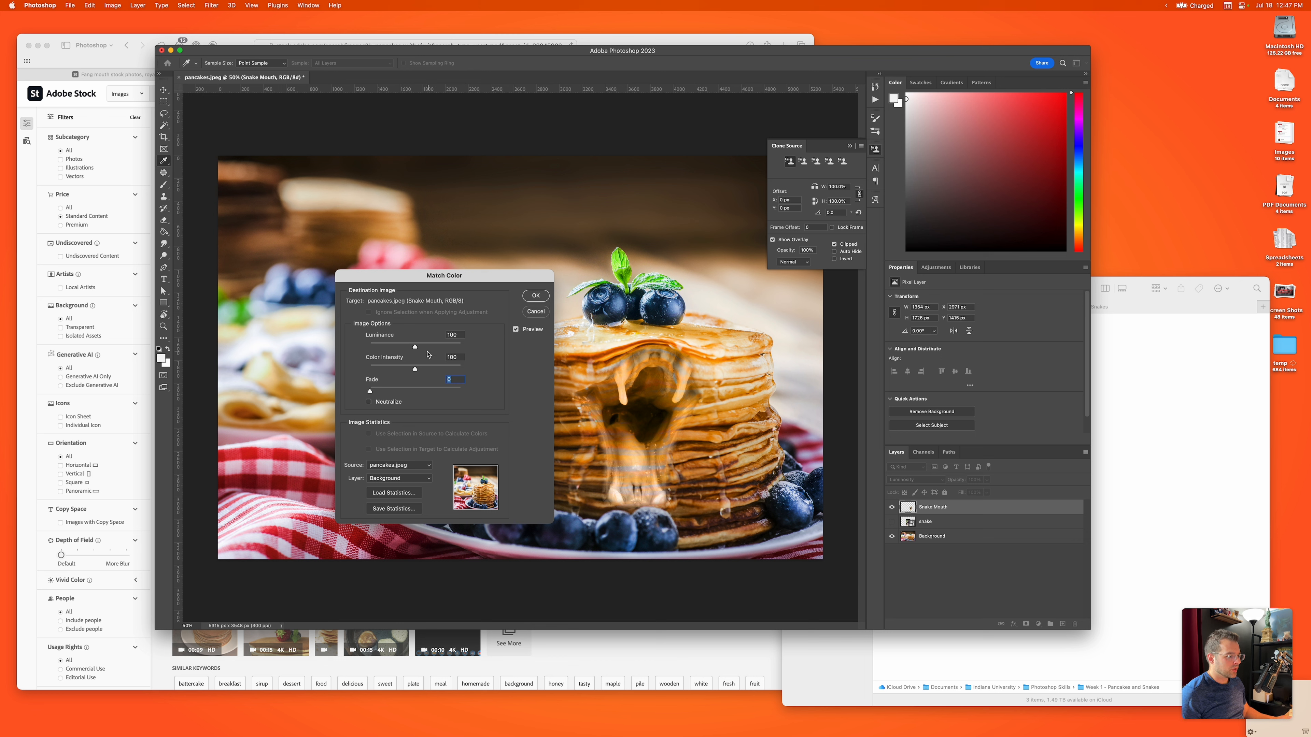
Step: Set Match Color to luminance 109, color intensity 88 and fade 16 with Neutralize enabled, and apply it
mouse_move(417, 350)
left_mouse_down()
mouse_move(397, 350)
mouse_move(421, 349)
mouse_move(398, 392)
mouse_move(410, 393)
mouse_move(395, 393)
mouse_move(419, 348)
left_mouse_up()
left_click(370, 403)
left_click(385, 391)
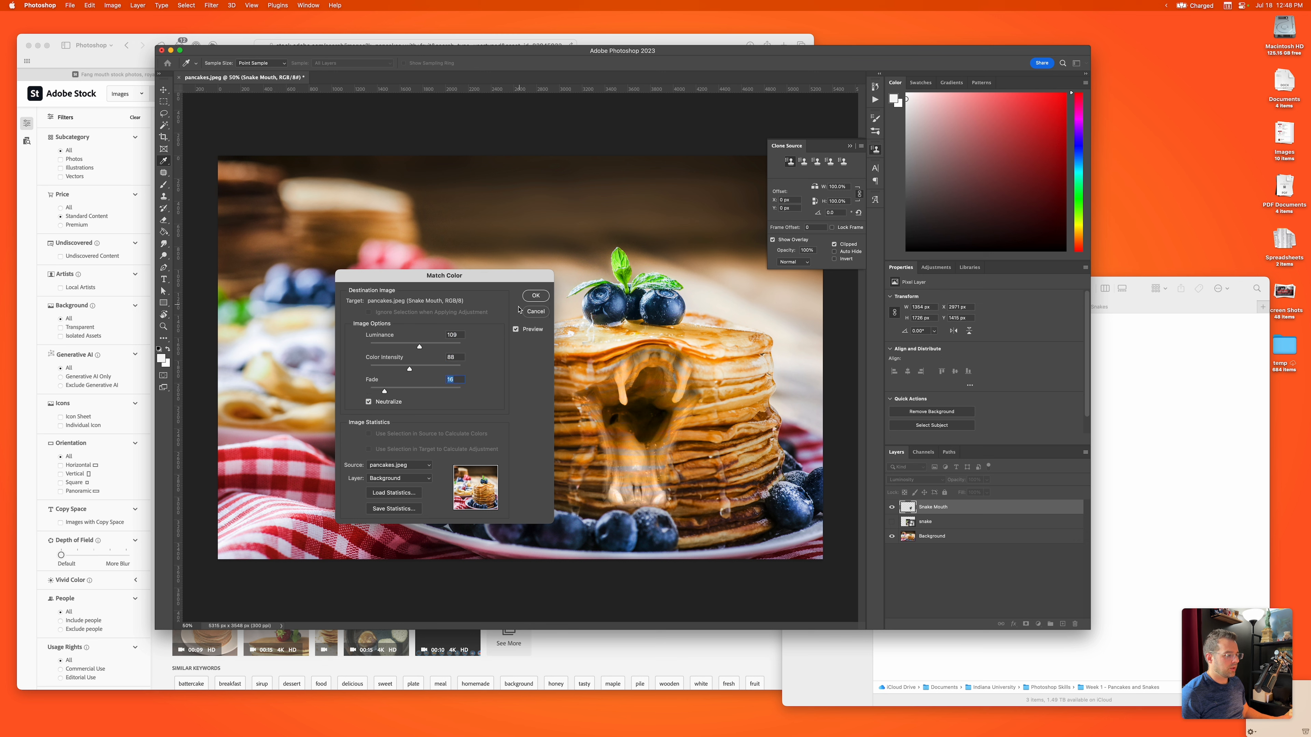
left_click(535, 295)
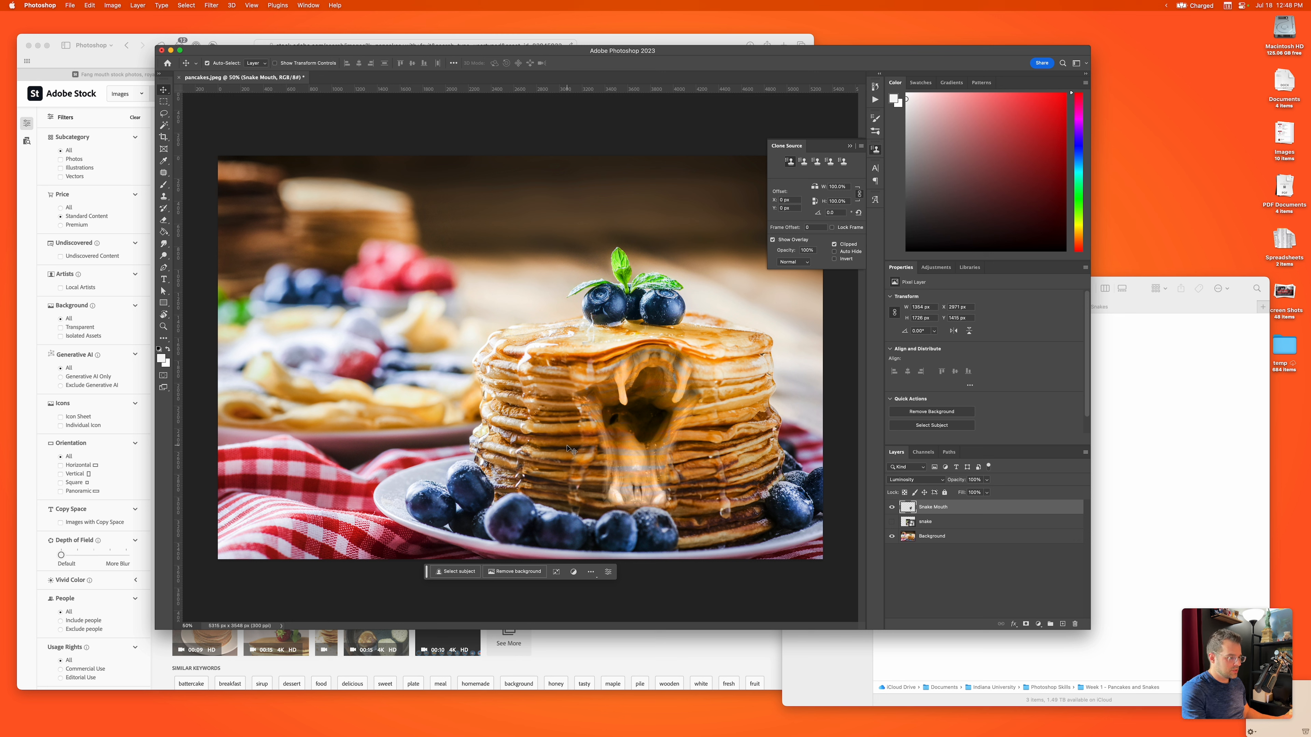
Step: Clean up the leftover edges around the snake's mouth on the Snake Mouth layer with the Eraser
key("e")
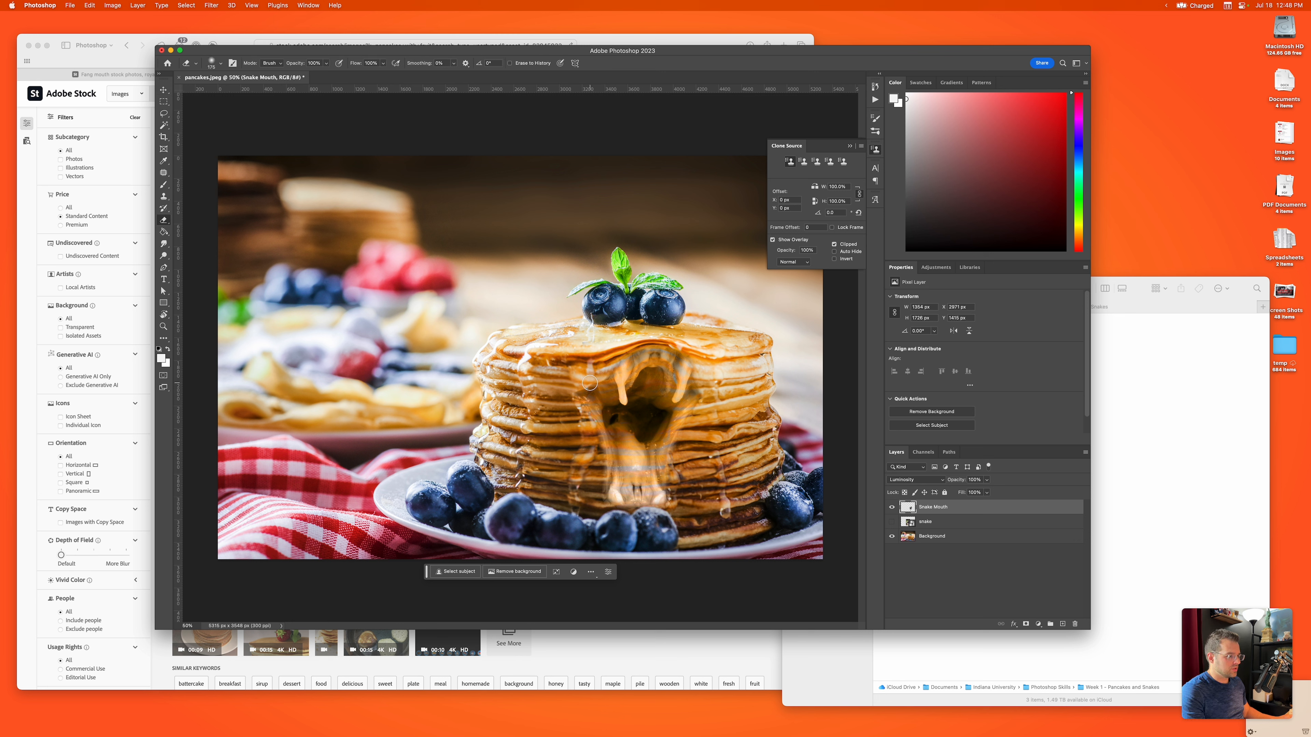
scroll(580, 392, "up", 3)
scroll(580, 388, "up", 4)
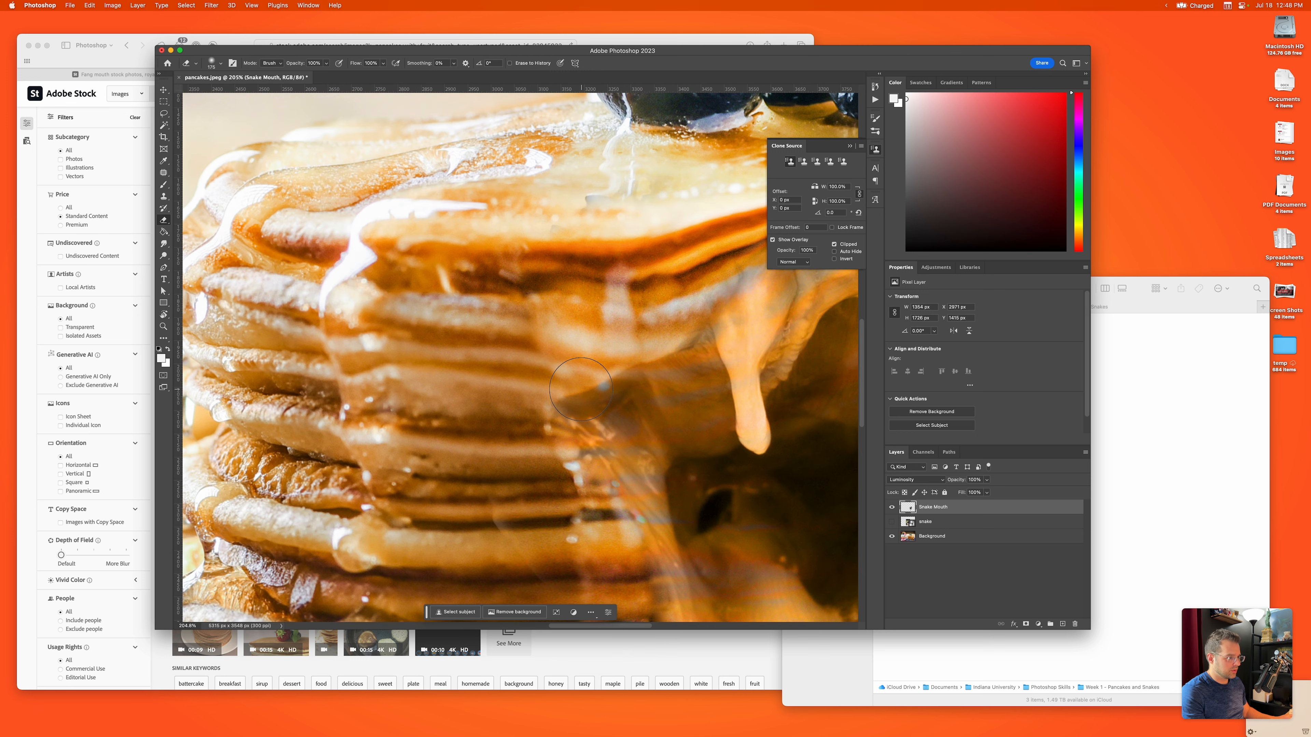
scroll(653, 357, "down", 6)
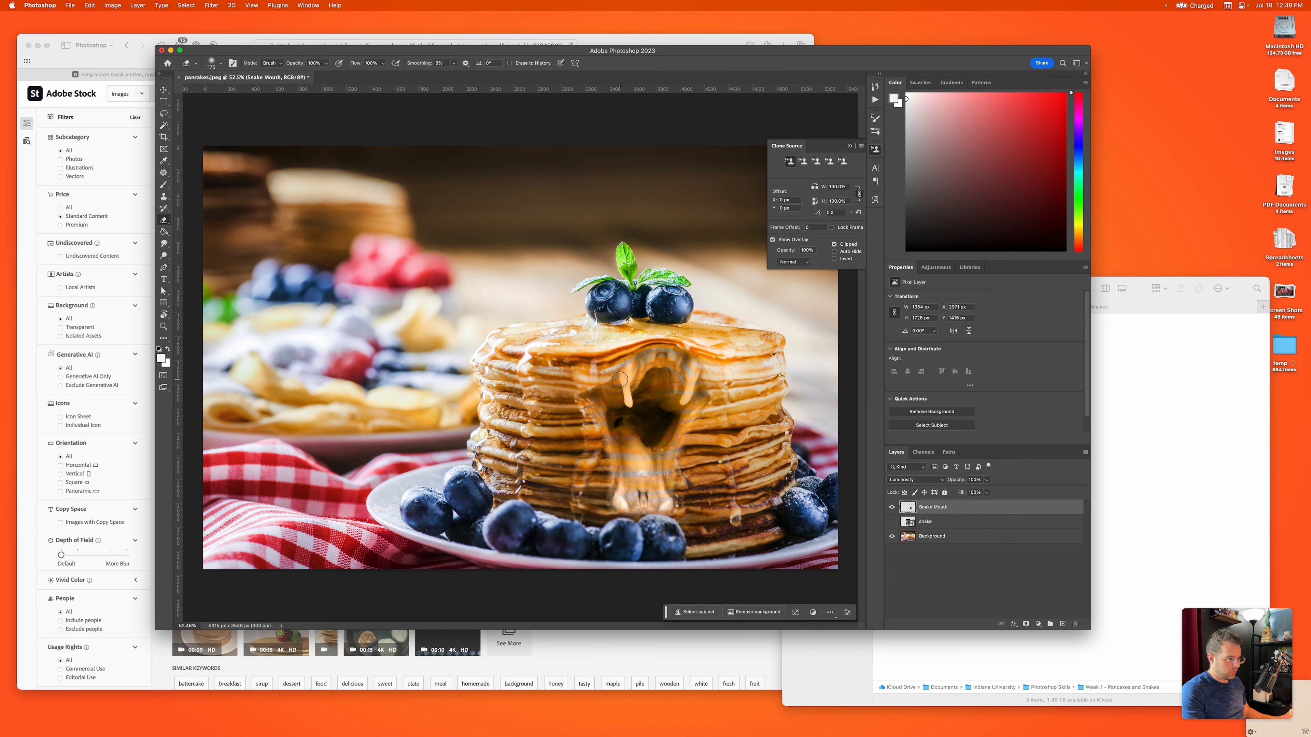
scroll(604, 384, "up", 5)
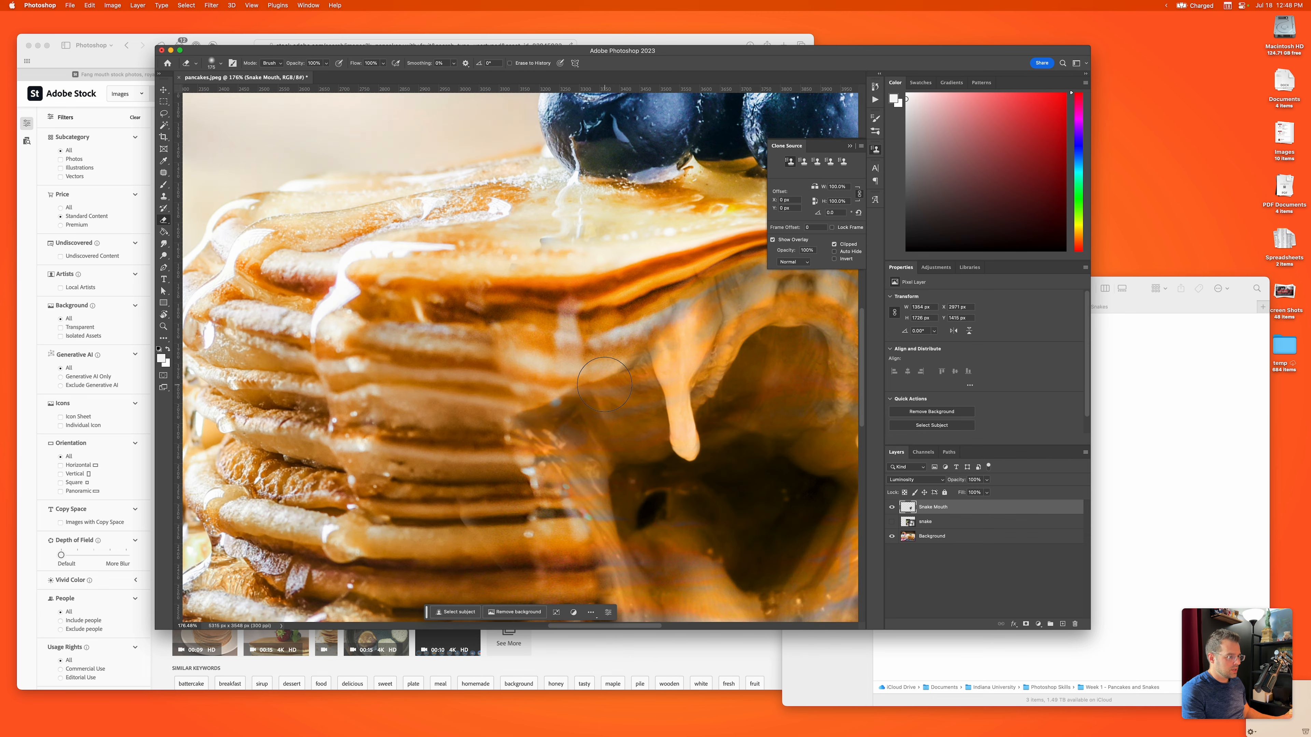
scroll(604, 385, "up", 2)
scroll(604, 385, "down", 4)
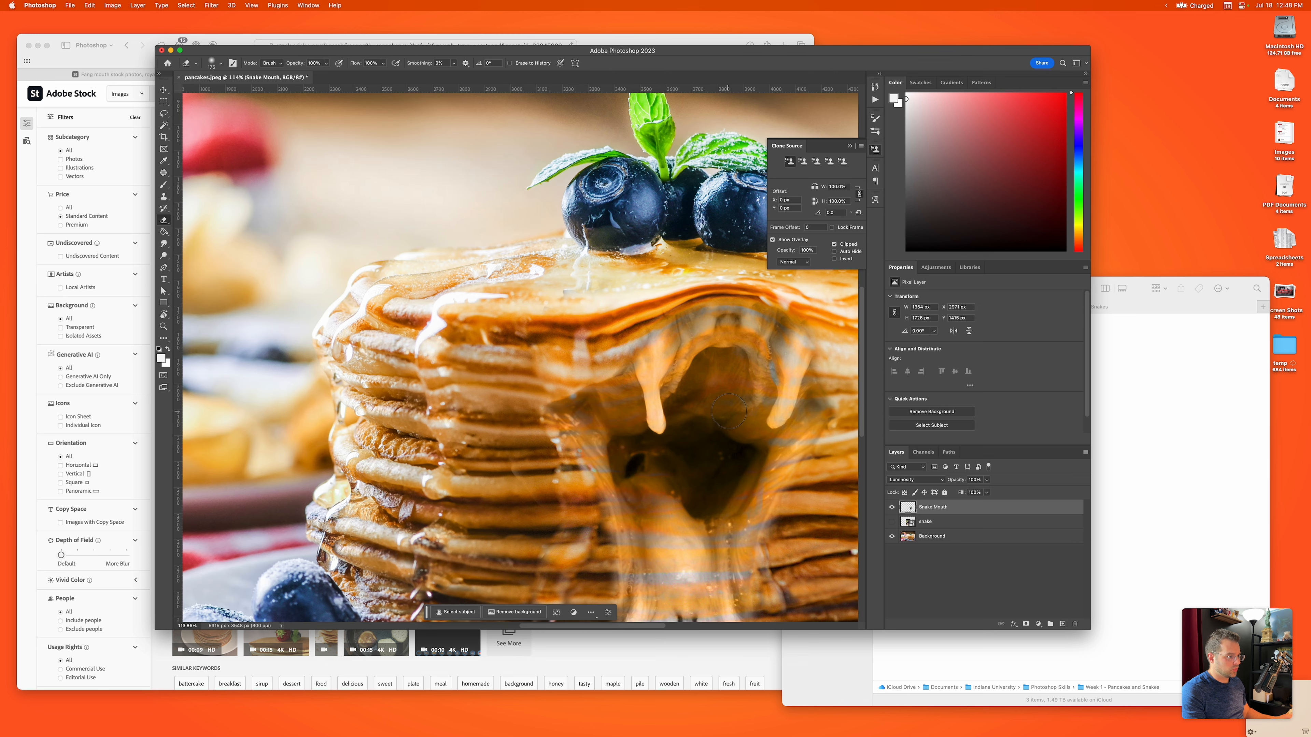
scroll(729, 412, "up", 1)
scroll(729, 412, "up", 2)
scroll(729, 412, "down", 4)
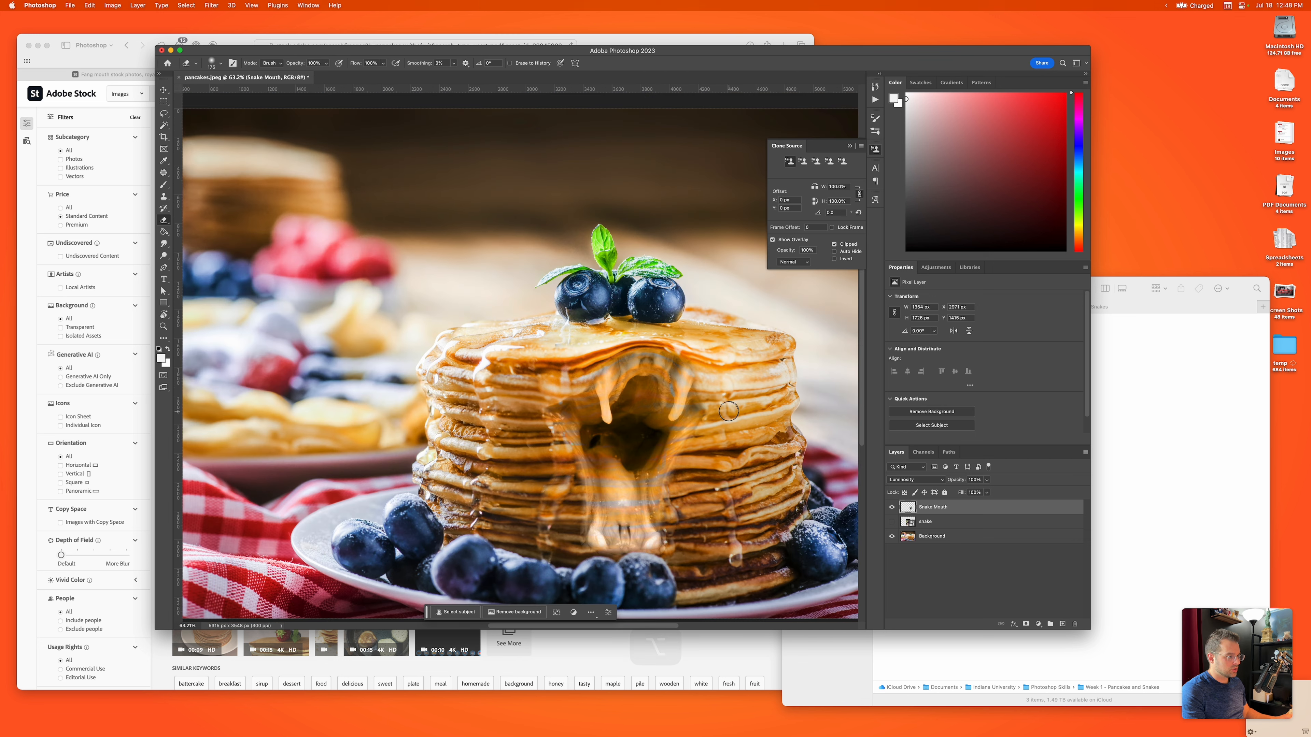
scroll(569, 399, "up", 6)
scroll(570, 399, "down", 5)
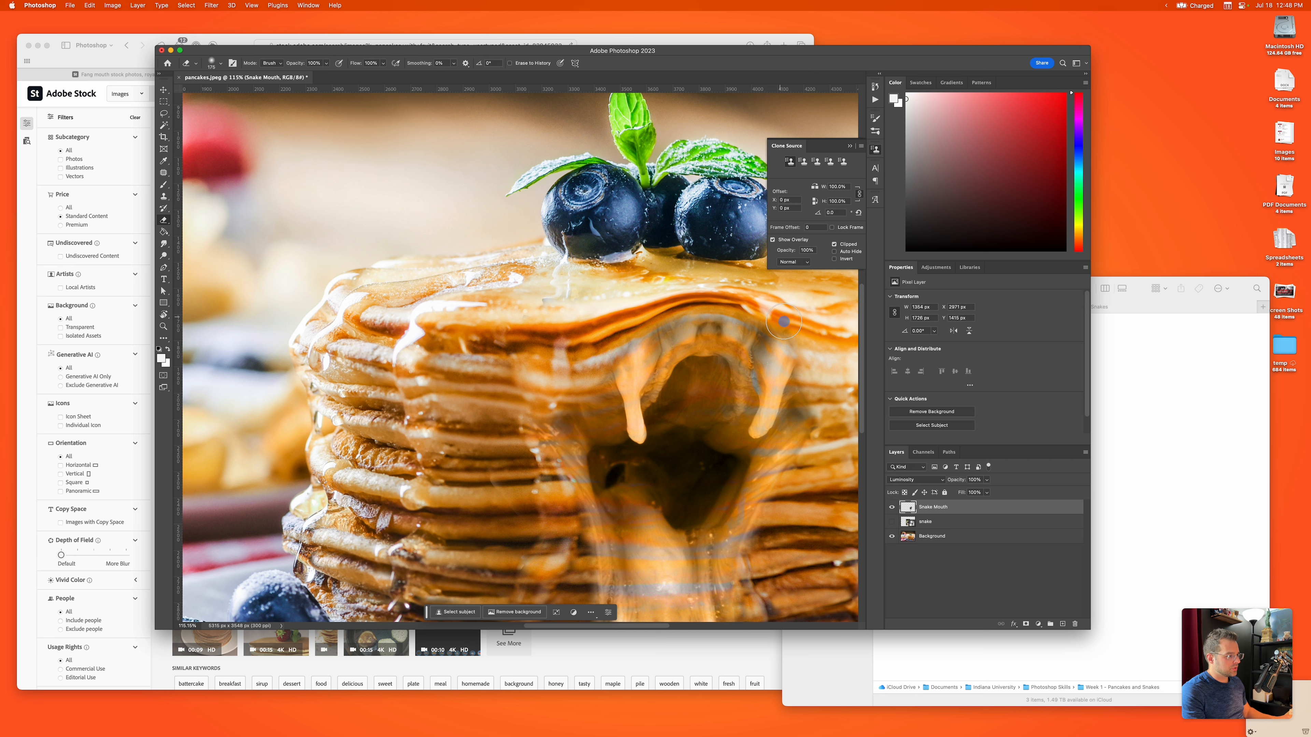
scroll(768, 438, "down", 5)
scroll(768, 438, "down", 3, "alt")
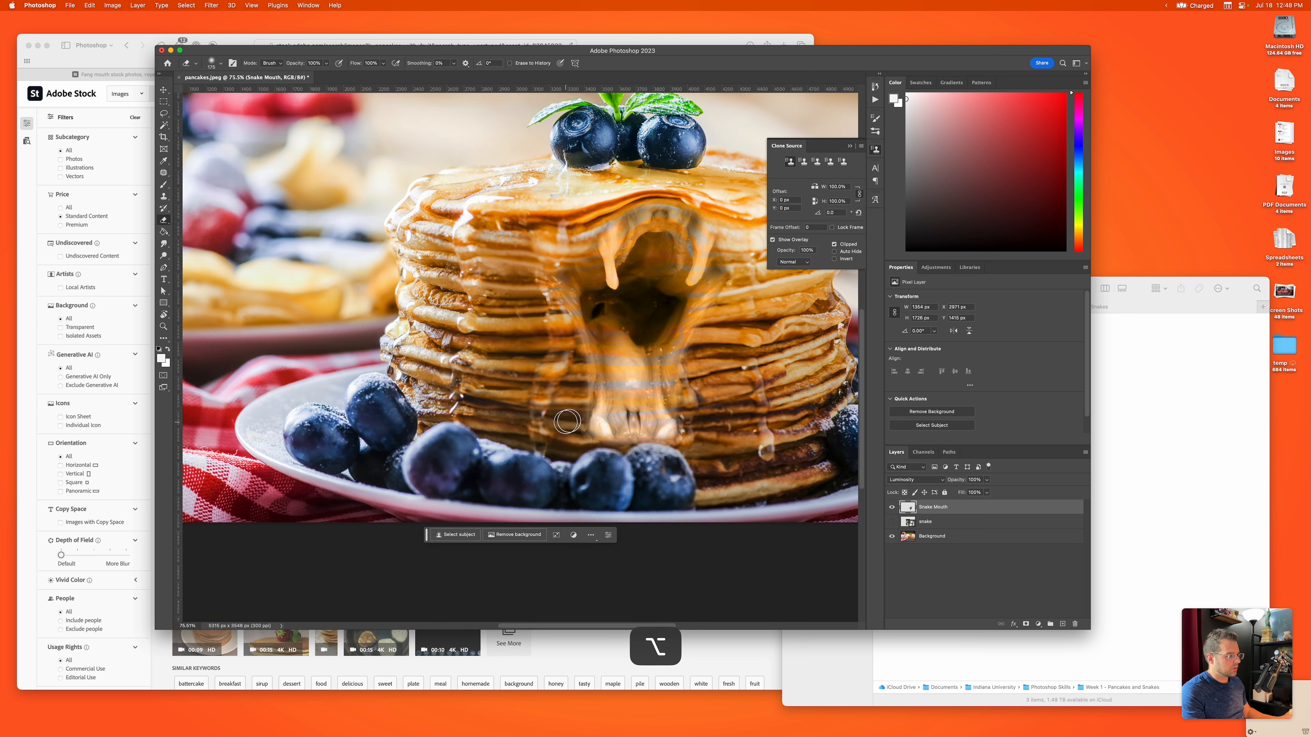
scroll(718, 435, "down", 2, "alt")
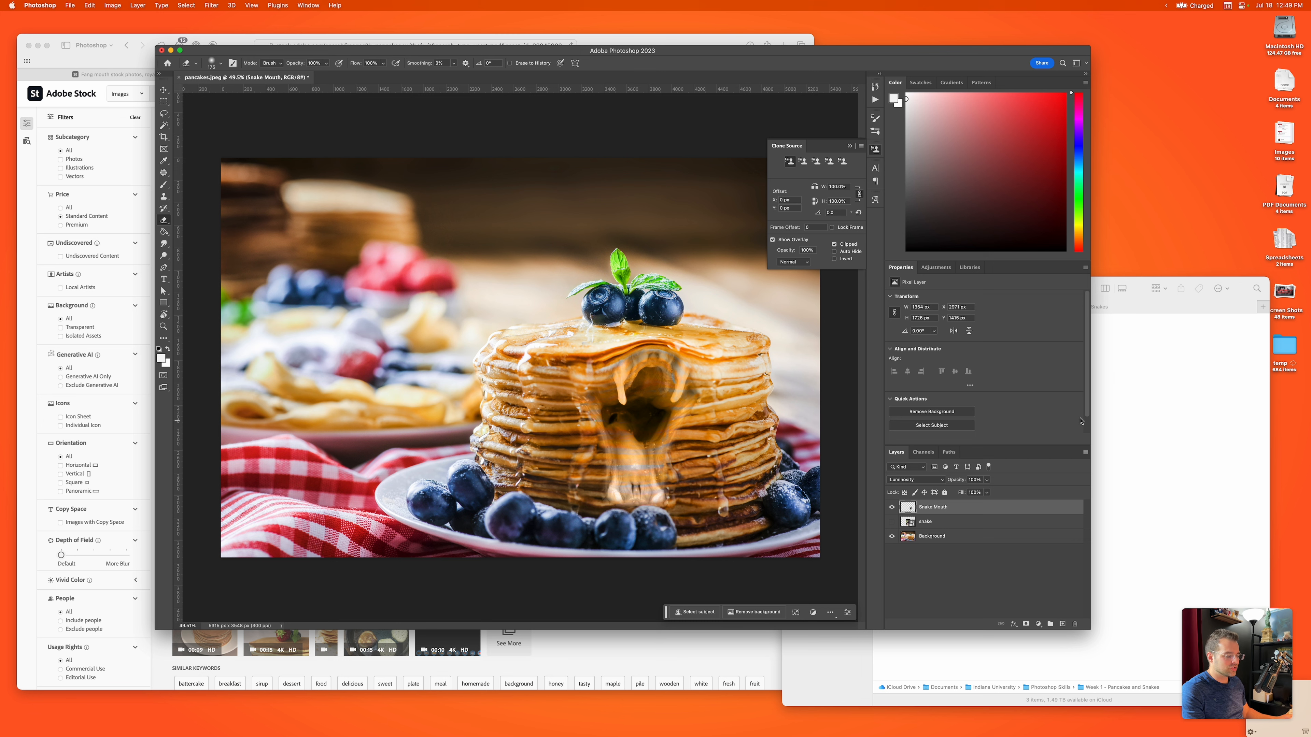
Step: Place pancakes-honey.jpeg from the Week 1 - Pancakes and Snakes folder into the document and move it left, clear of the snake's mouth
left_click(1150, 399)
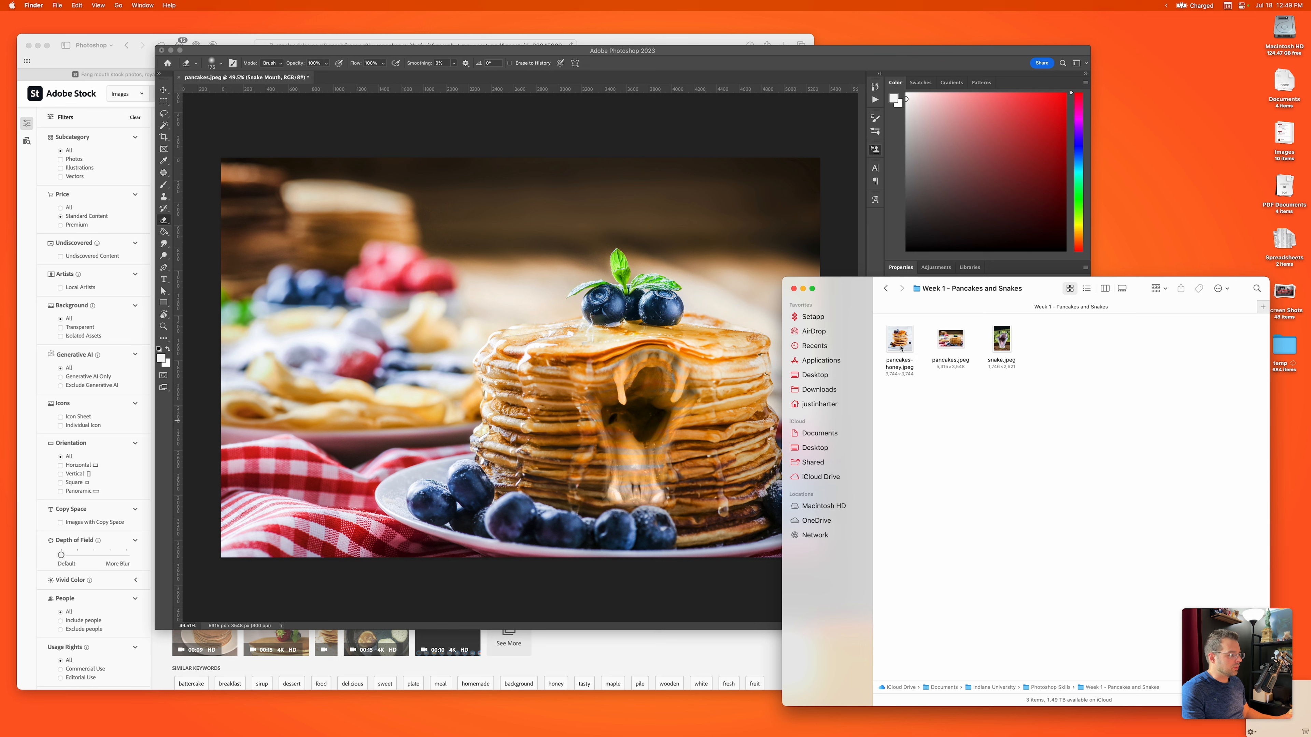
left_click_drag(901, 349, 443, 323)
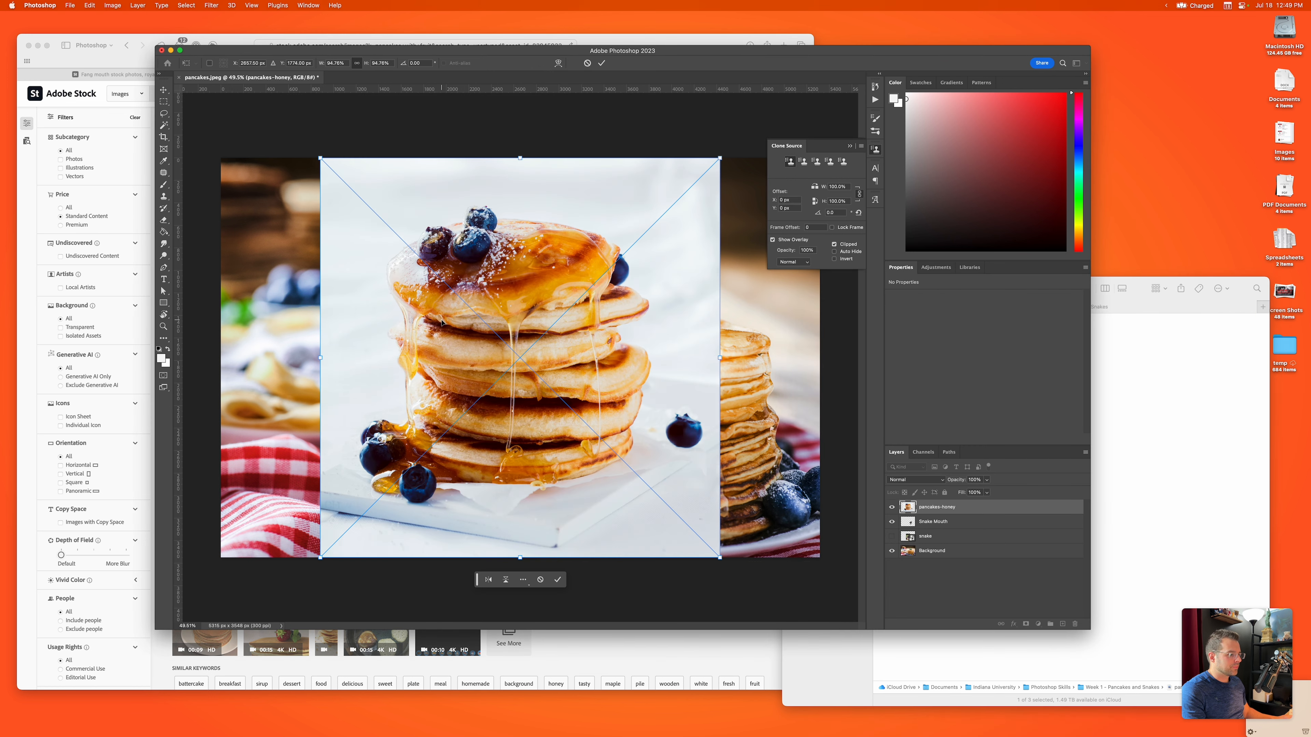
left_click_drag(570, 363, 457, 362)
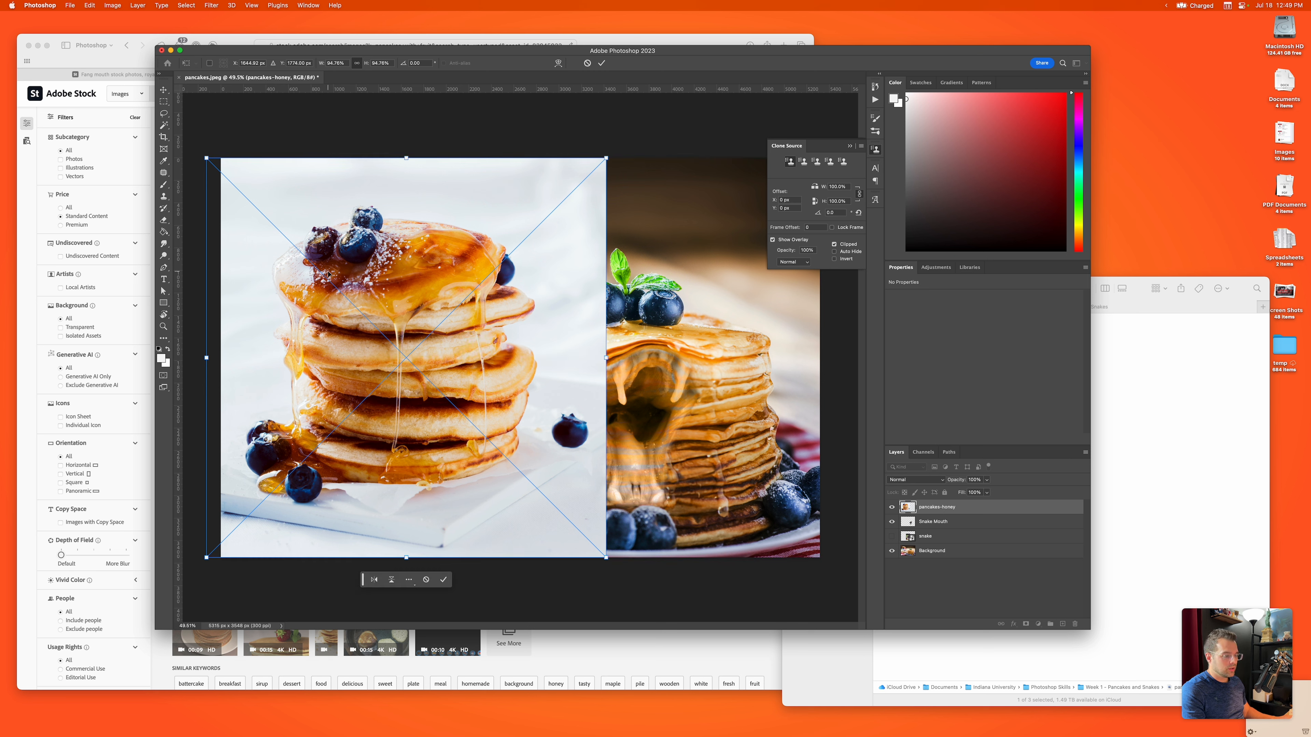
key("Return")
key("e")
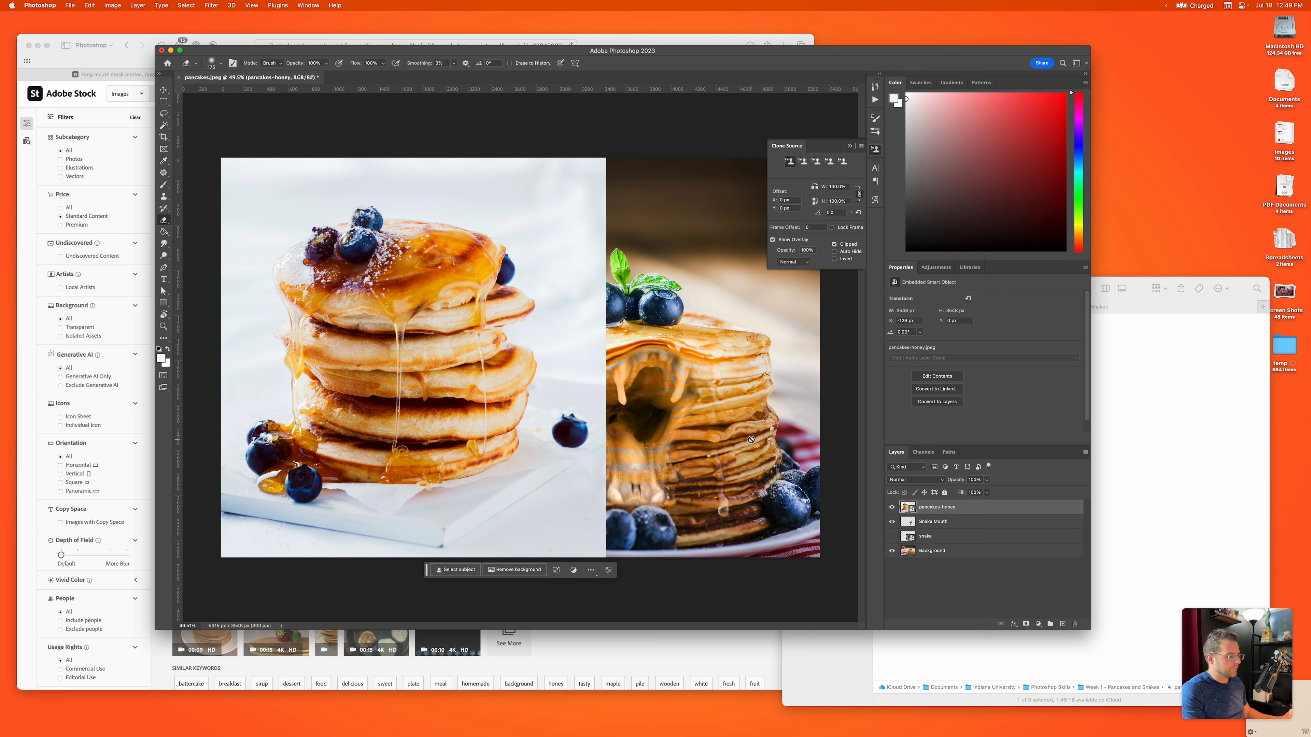
key("v")
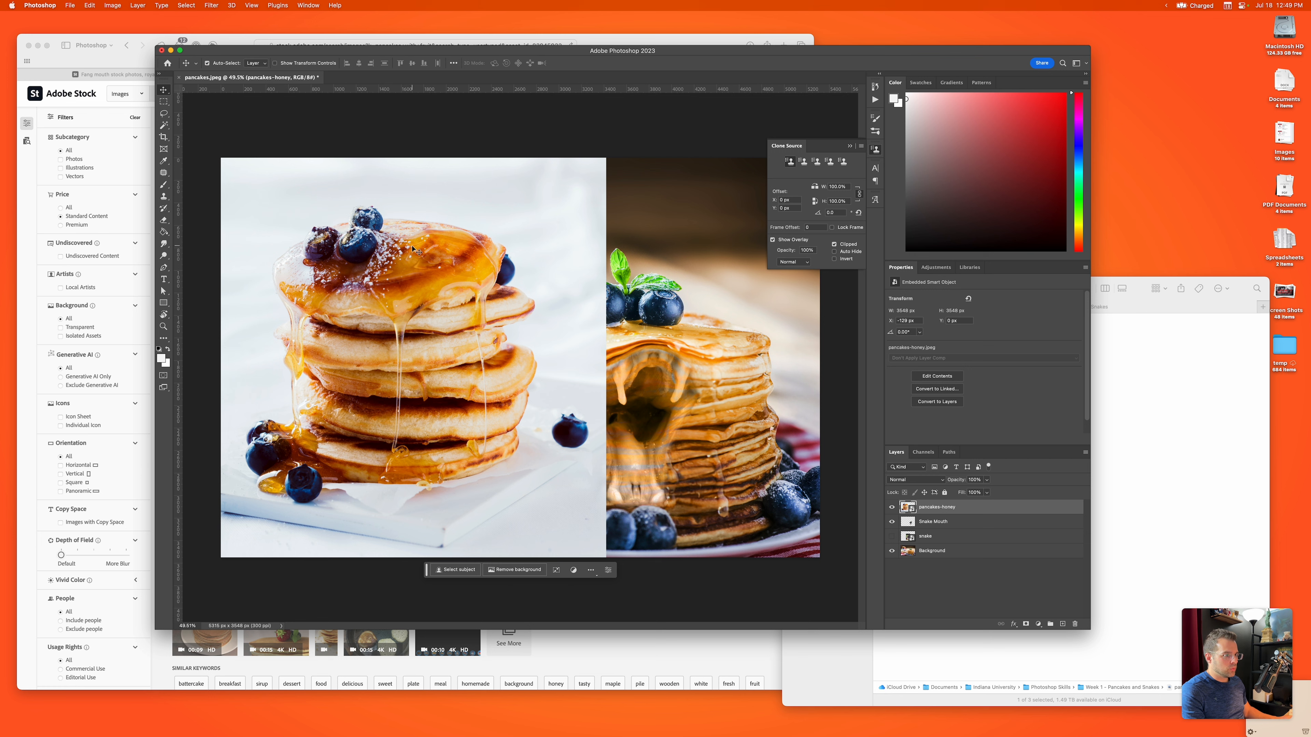
left_click_drag(416, 252, 366, 252)
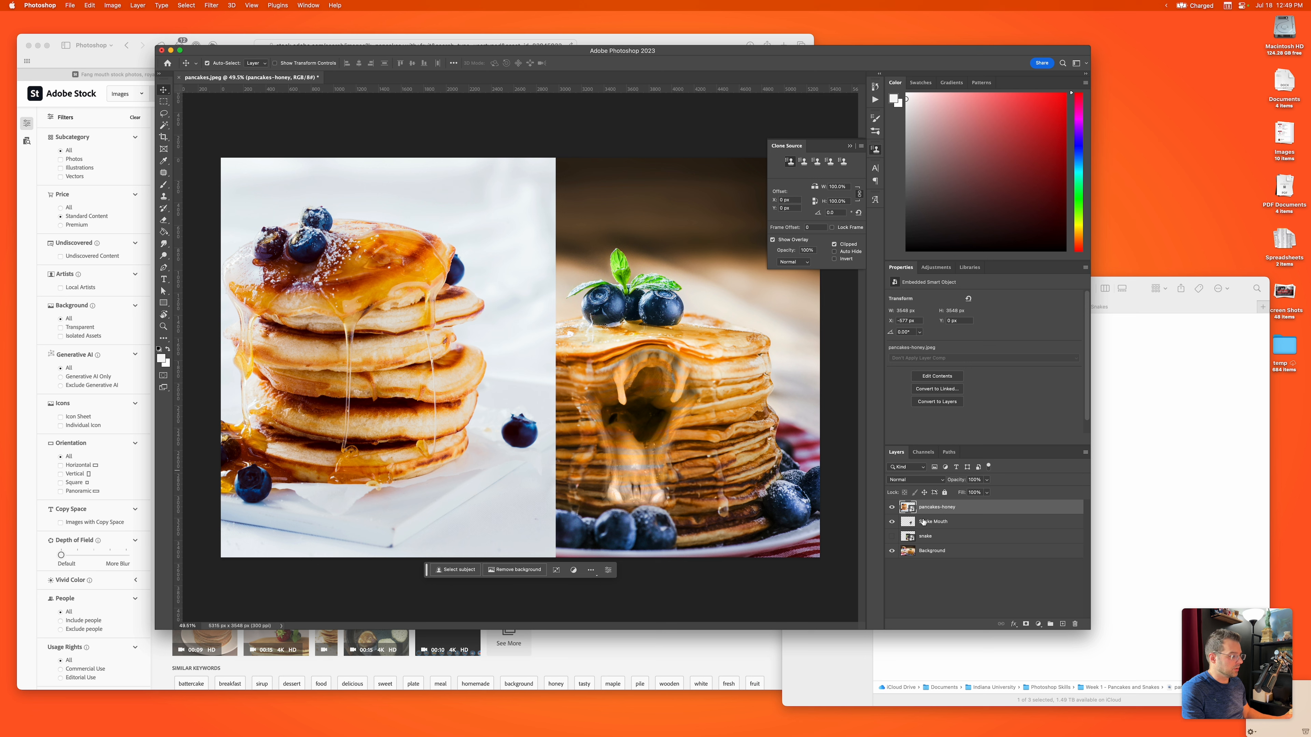
Step: Create a new empty layer directly above the Snake Mouth layer
left_click(891, 538)
left_click(891, 538)
left_click(924, 526)
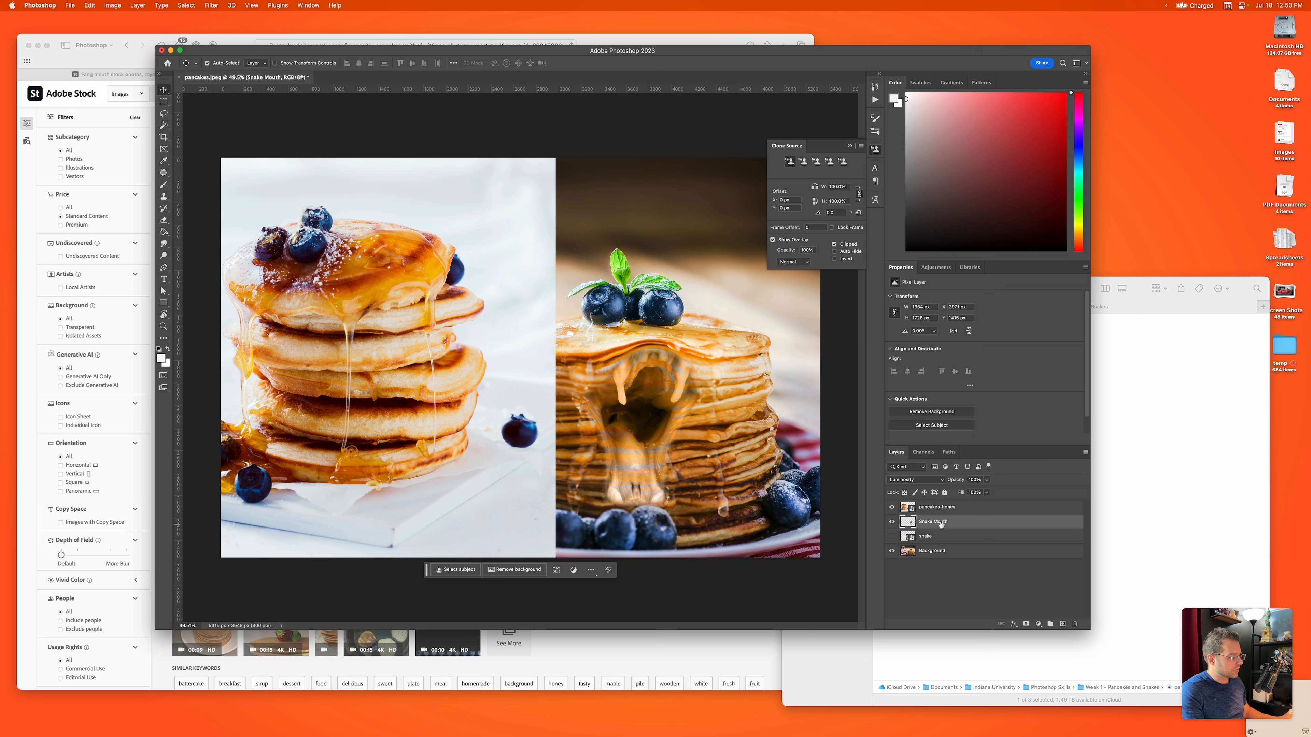
left_click(1063, 625)
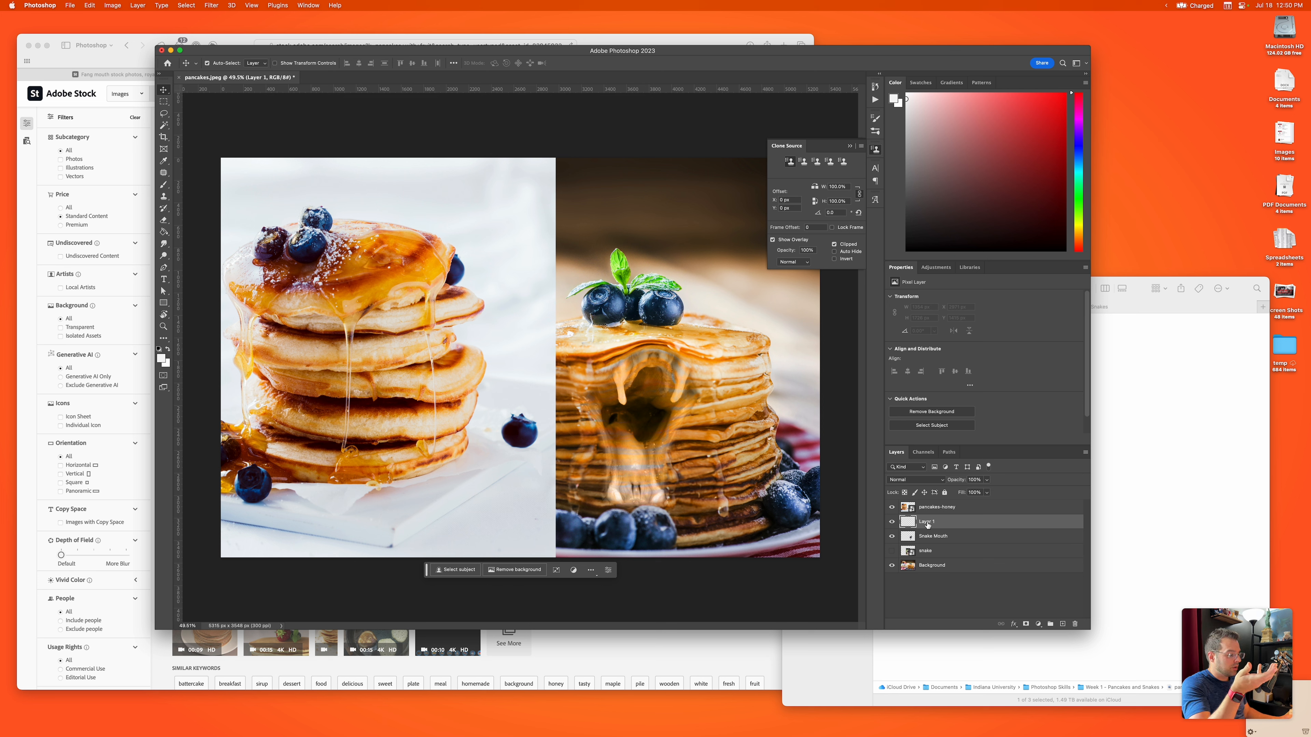
Step: Sample the central honey drip on the pancakes-honey layer with the Clone Stamp and make Layer 1 the active layer
mouse_move(926, 523)
left_mouse_down()
mouse_move(928, 504)
mouse_move(927, 527)
left_mouse_up()
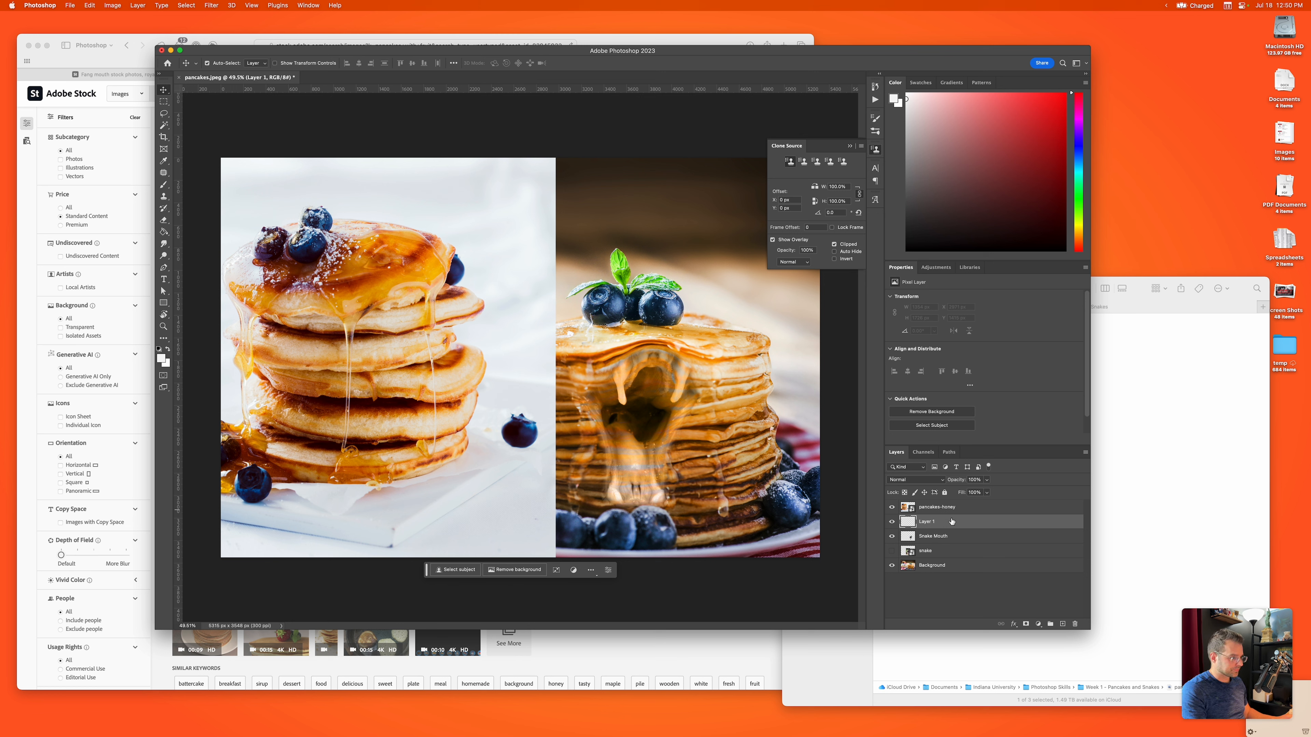
key("s")
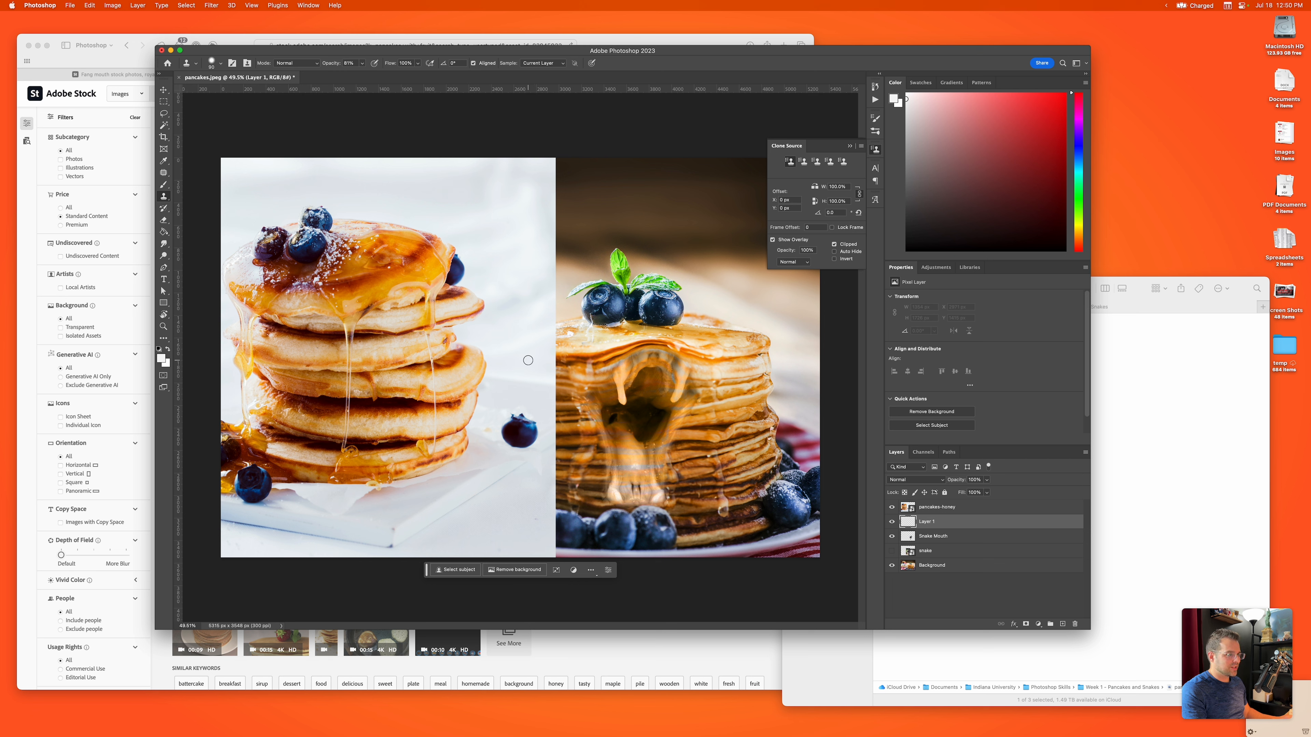
left_click(937, 510)
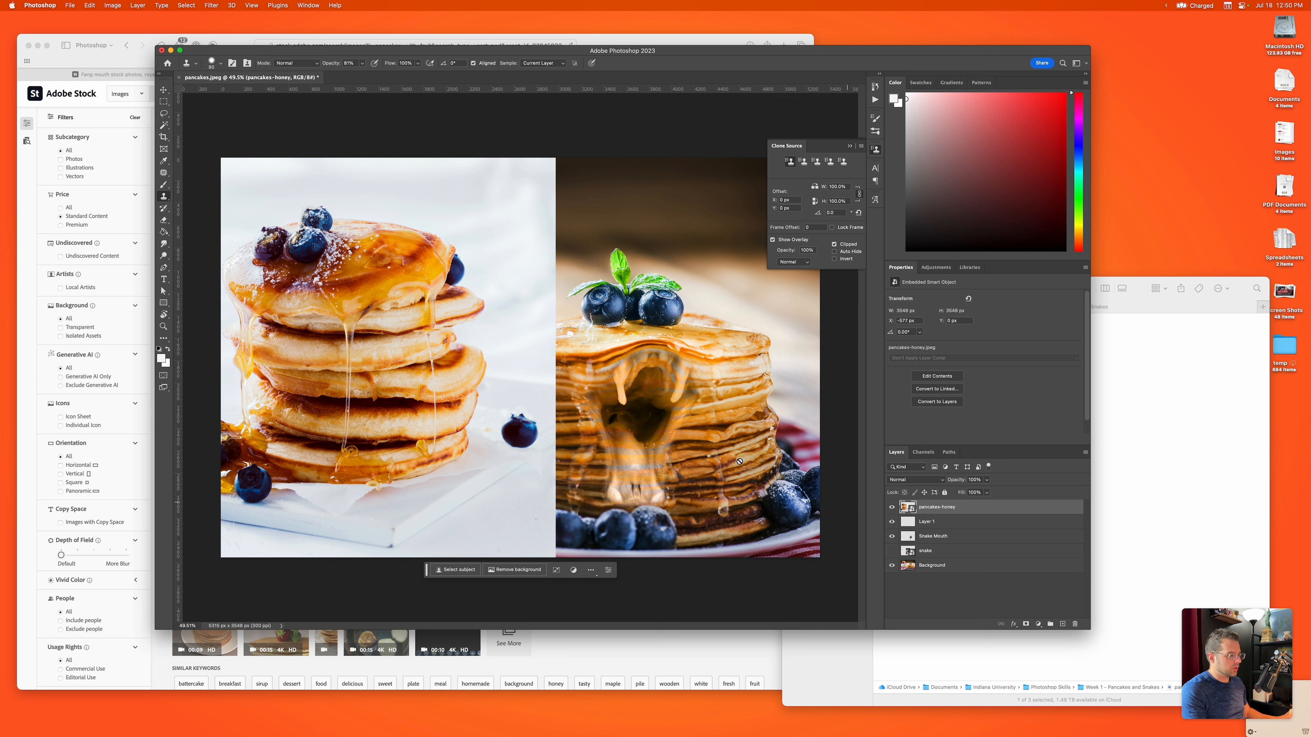
key("alt")
left_click(350, 325, "alt")
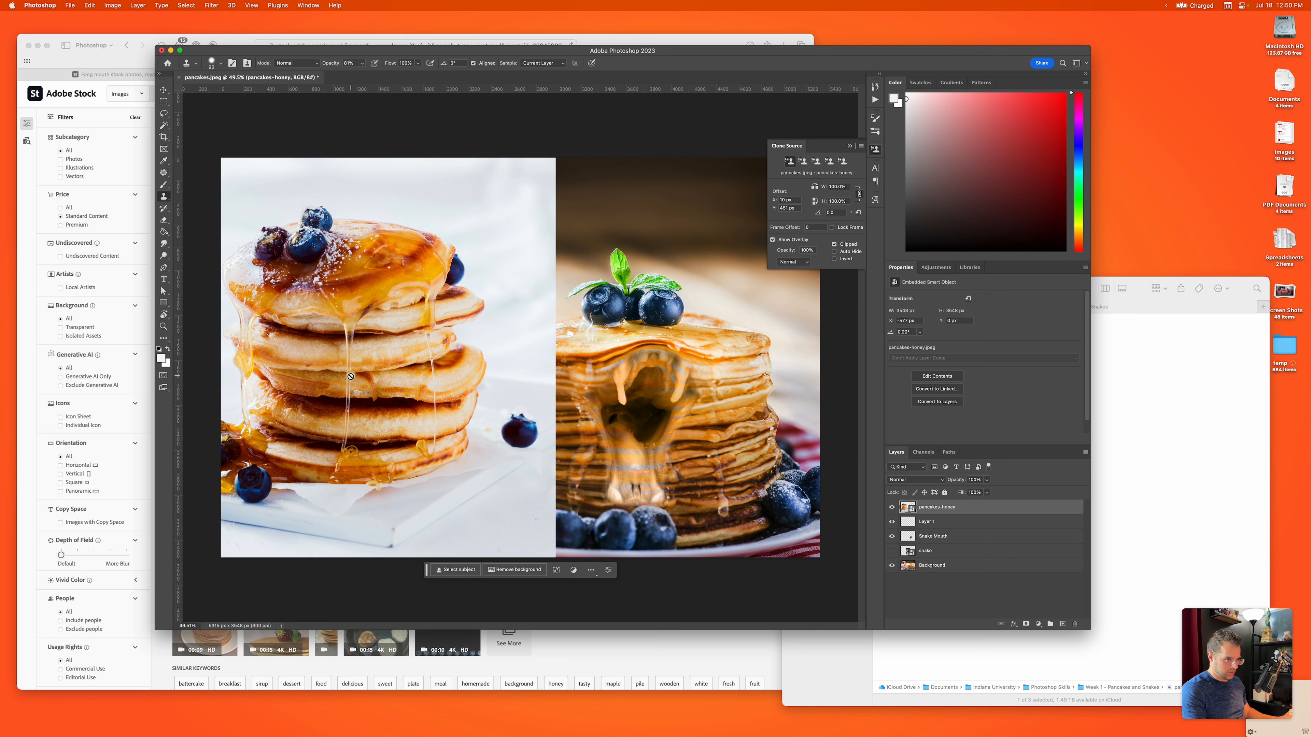
left_click(943, 523)
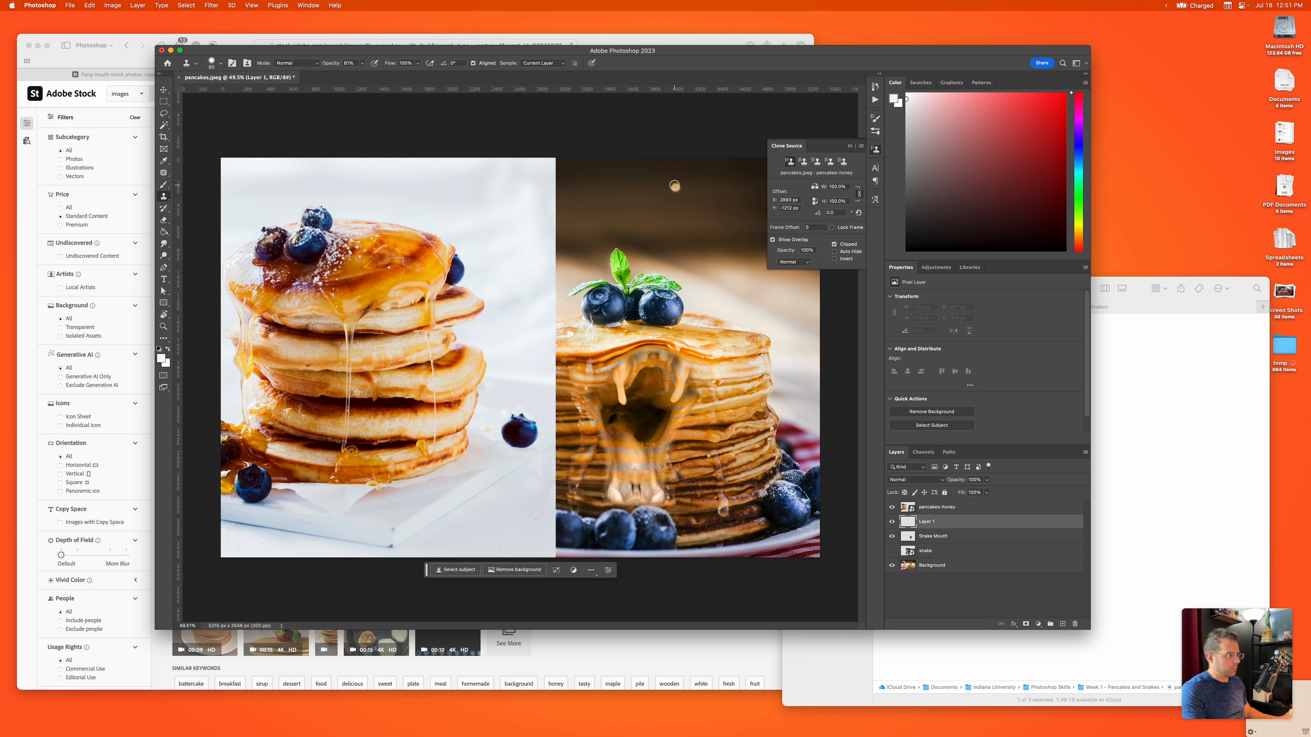
mouse_move(685, 186)
left_mouse_down()
mouse_move(679, 279)
mouse_move(702, 275)
mouse_move(689, 270)
mouse_move(692, 194)
left_mouse_up()
mouse_move(689, 263)
left_mouse_down()
mouse_move(705, 206)
mouse_move(702, 258)
mouse_move(718, 214)
mouse_move(716, 271)
mouse_move(726, 204)
mouse_move(684, 190)
mouse_move(705, 181)
mouse_move(699, 172)
mouse_move(647, 206)
mouse_move(637, 227)
mouse_move(715, 241)
mouse_move(677, 276)
mouse_move(651, 254)
mouse_move(666, 201)
left_mouse_up()
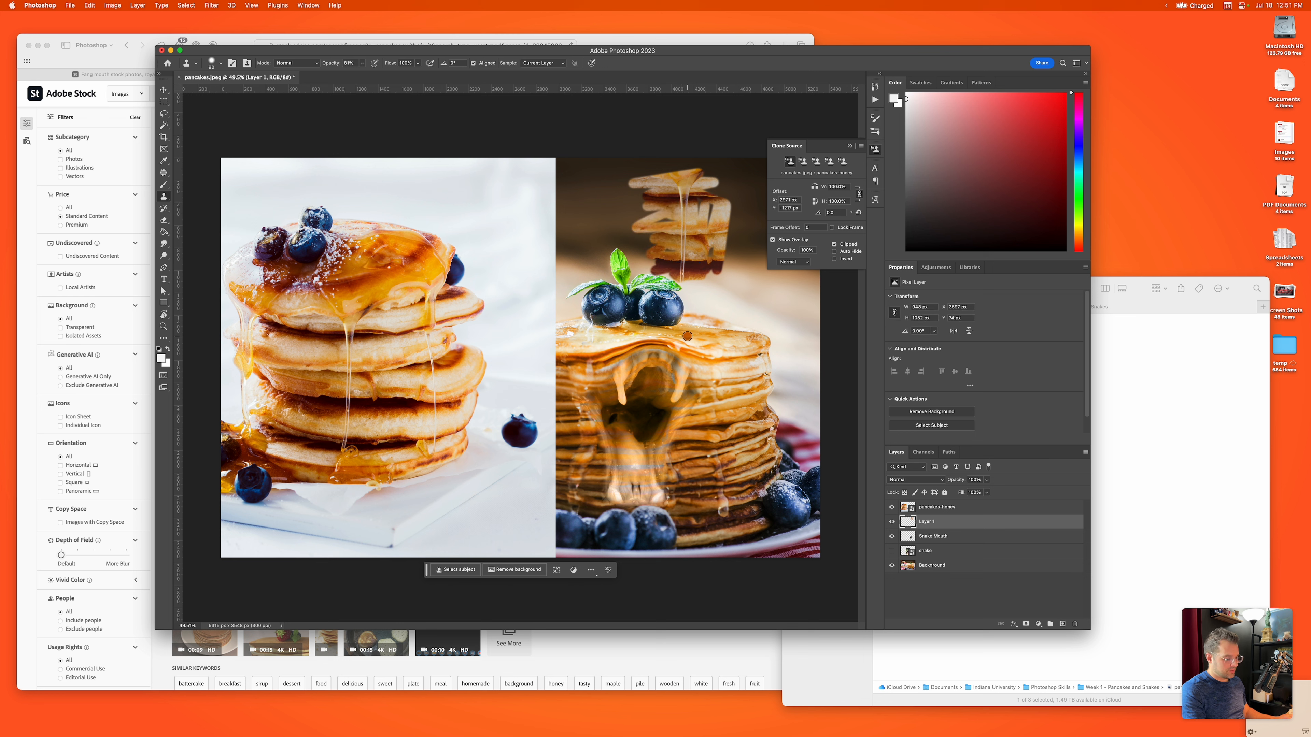
key("super+z")
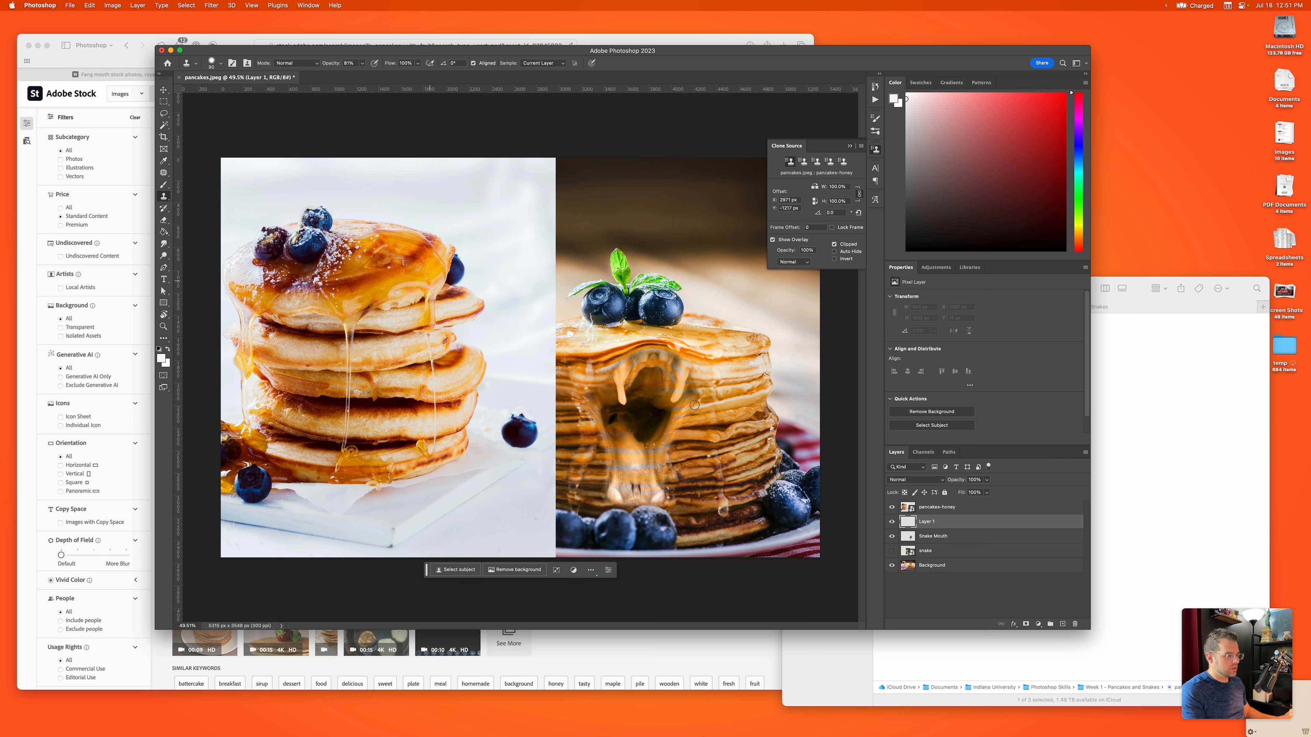
Step: Resample the honey drip from the pancakes-honey layer and clone it onto Layer 1, running from the snake's left fang to its lower teeth
key("alt+bracketright")
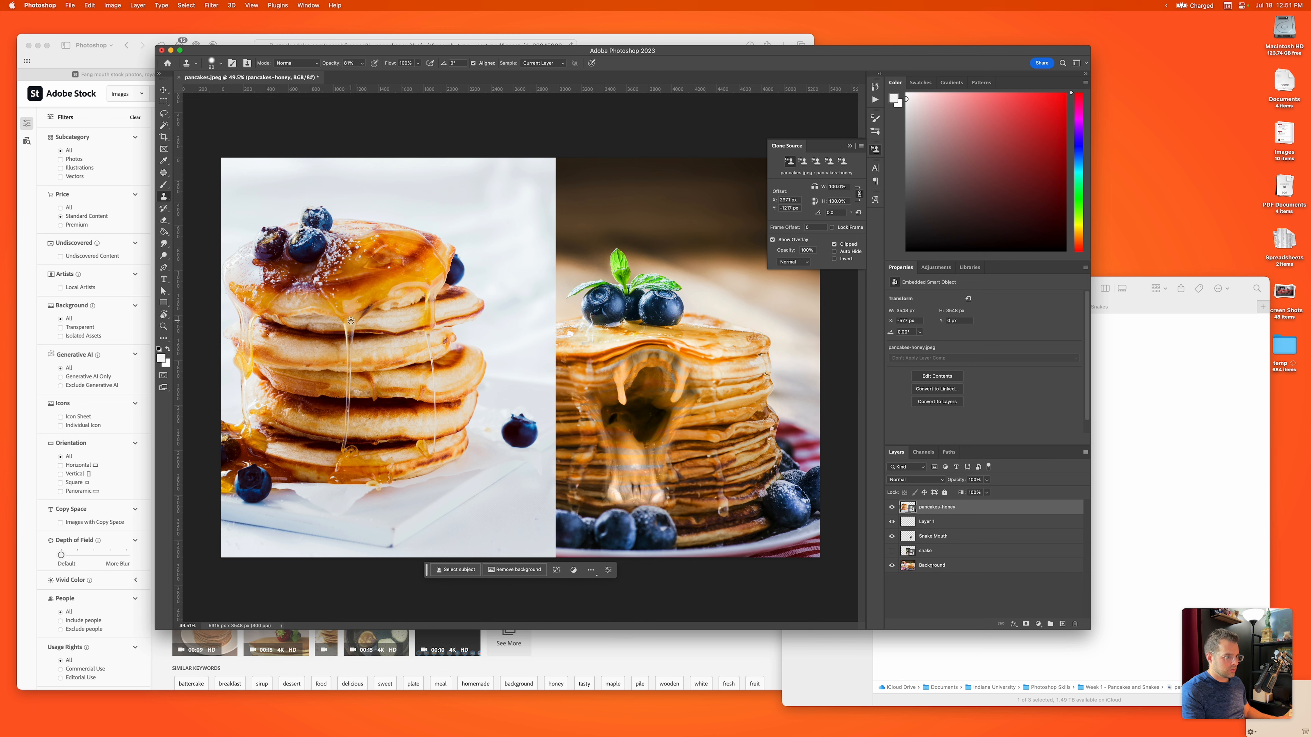
key("alt+bracketleft")
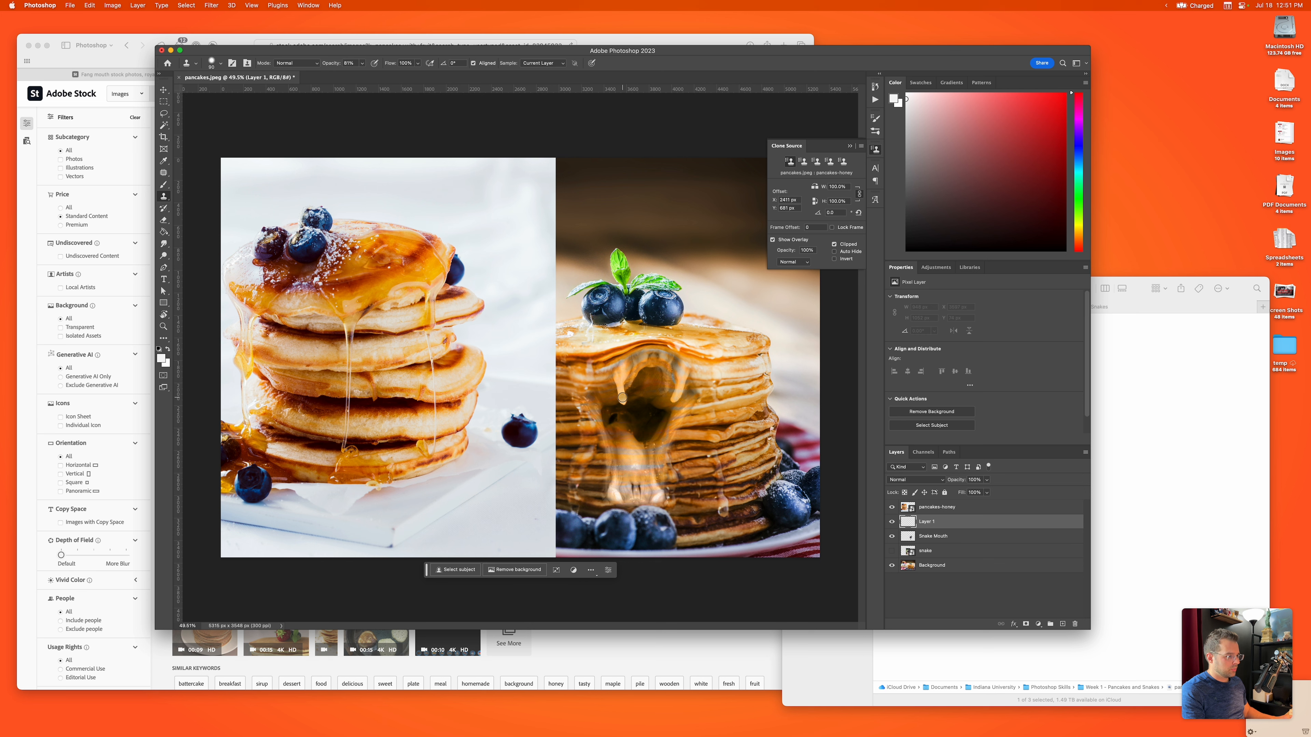
left_click_drag(623, 400, 623, 503)
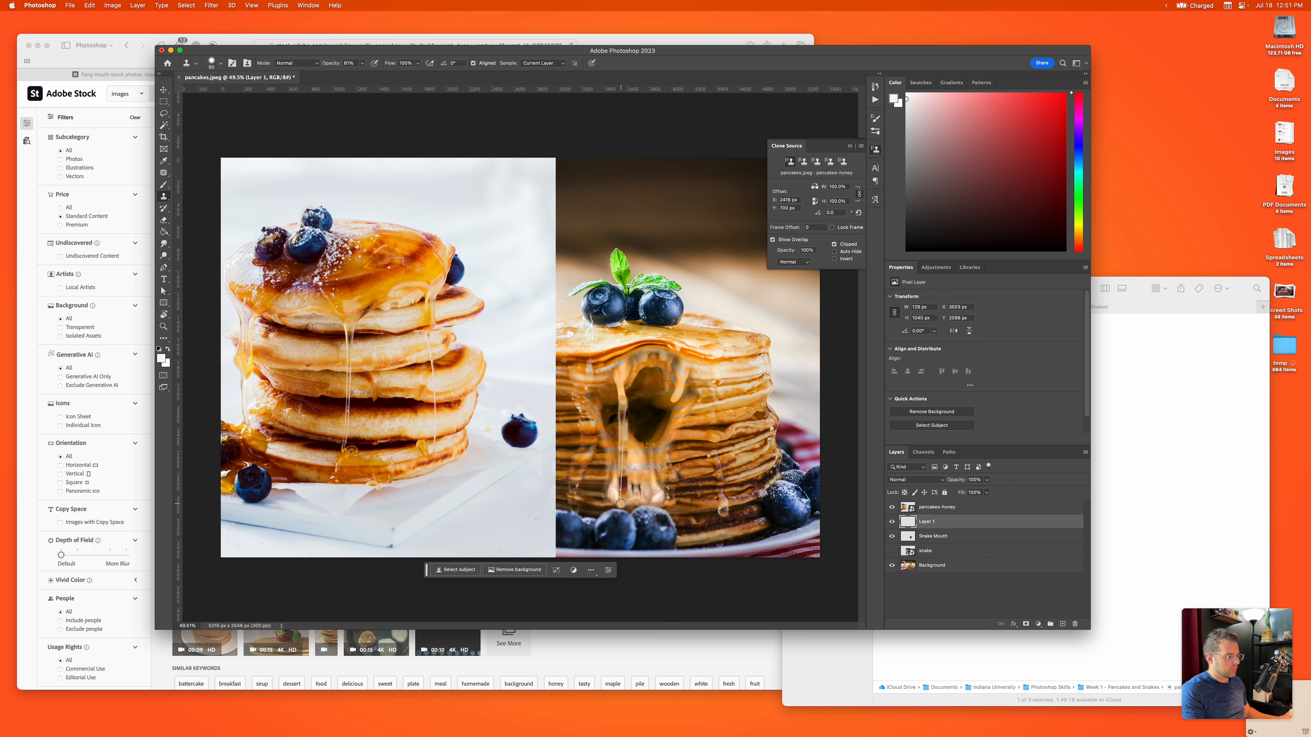
left_click_drag(621, 506, 621, 506)
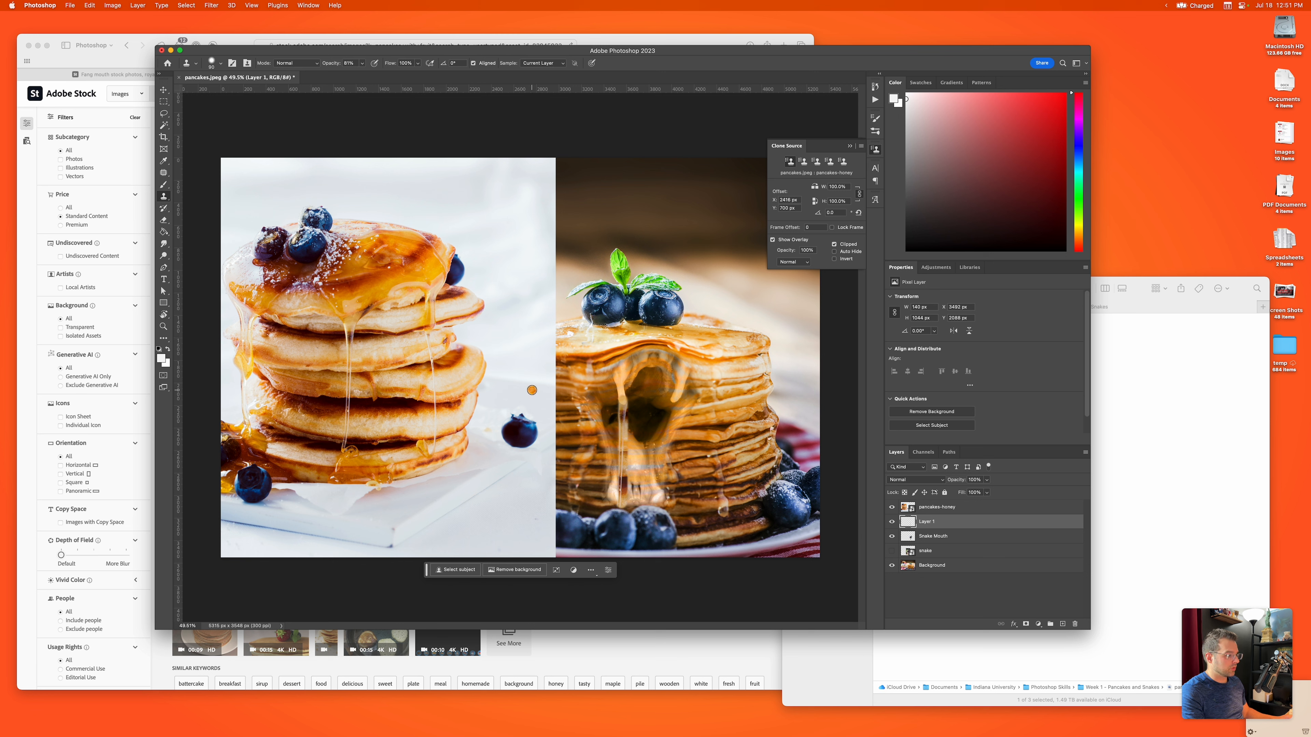
Step: Hide the pancakes-honey layer and rename Layer 1 as Honey
key("v")
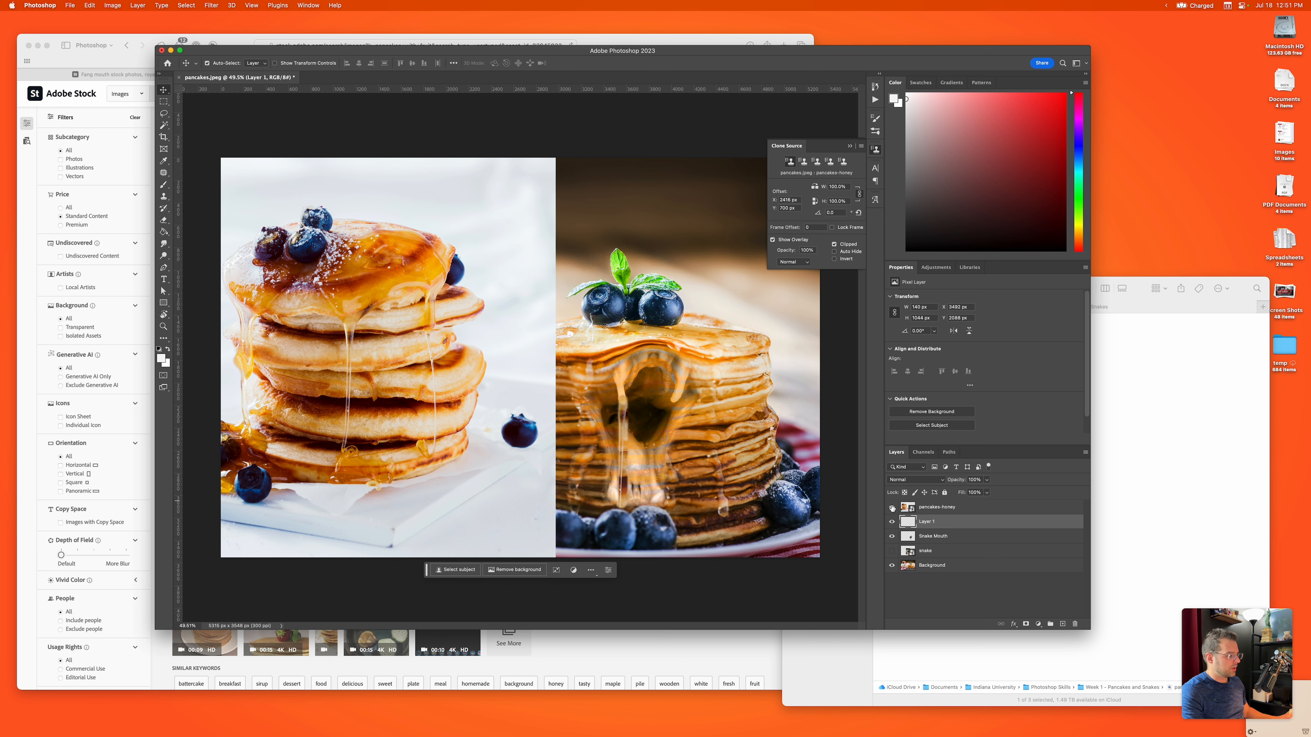
left_click(892, 507)
left_click(937, 508)
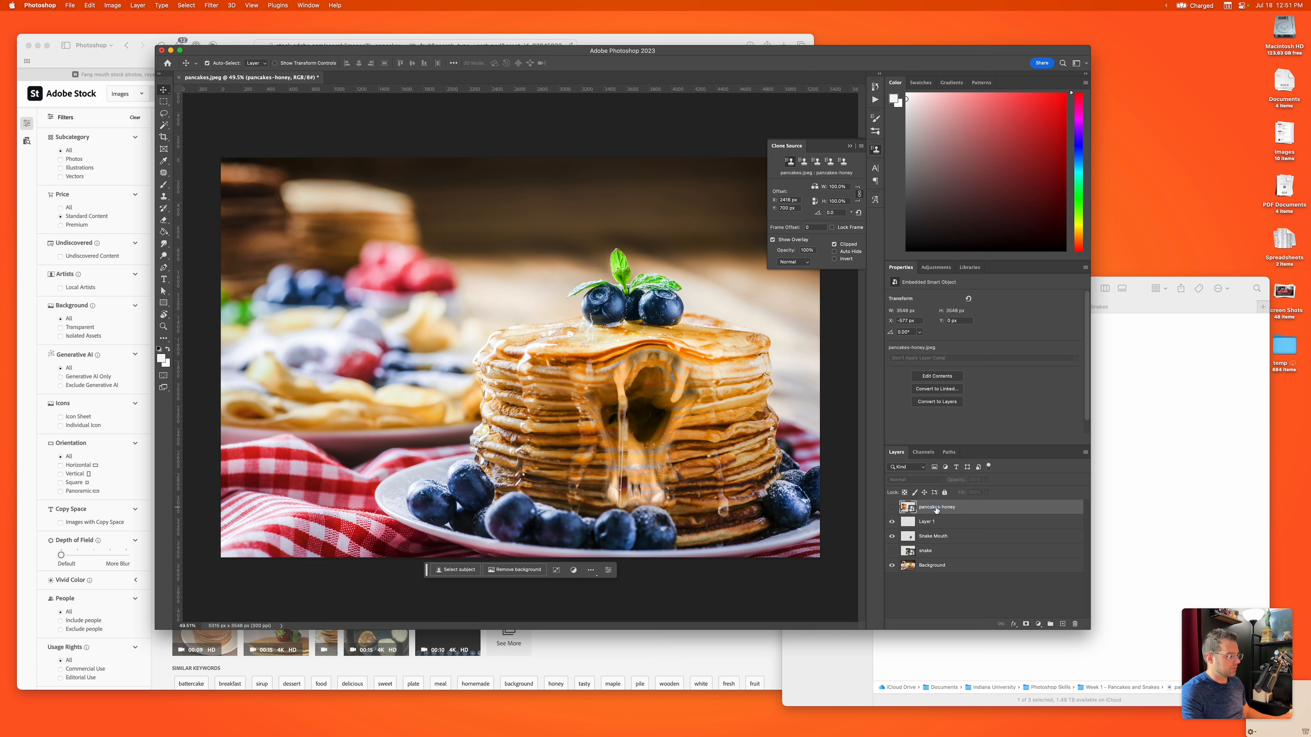
left_click(922, 522)
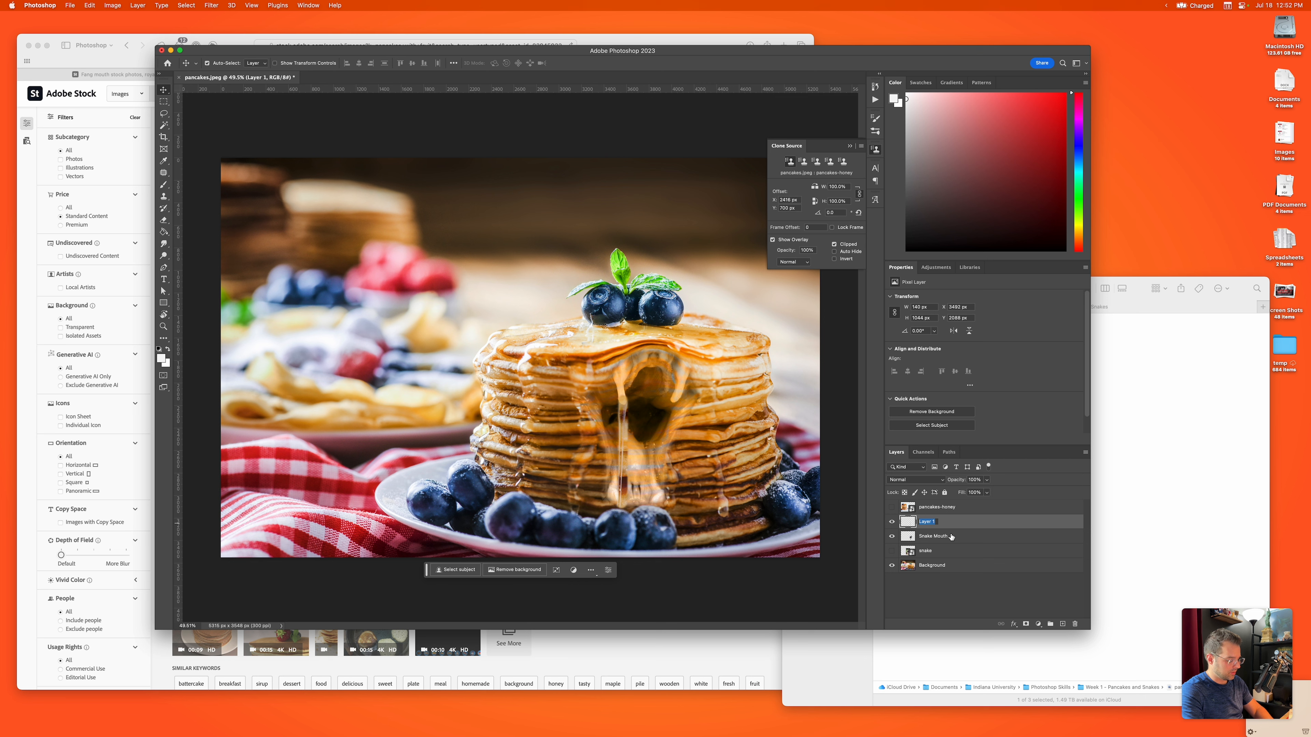
type("Honey")
key("Return")
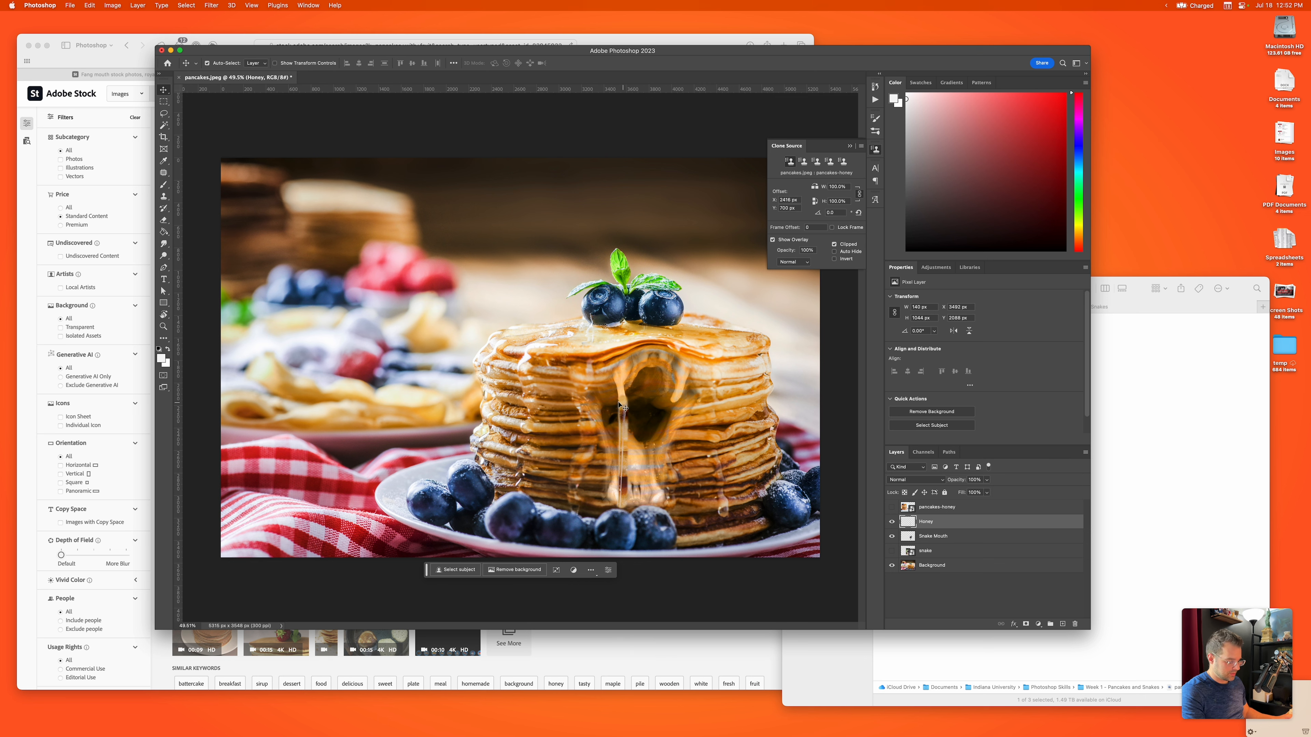
Step: Erase the leftover cloned edges on both sides of the drip on the Honey layer
scroll(629, 412, "up", 5, "alt")
scroll(629, 412, "down", 3)
scroll(629, 411, "right", 3)
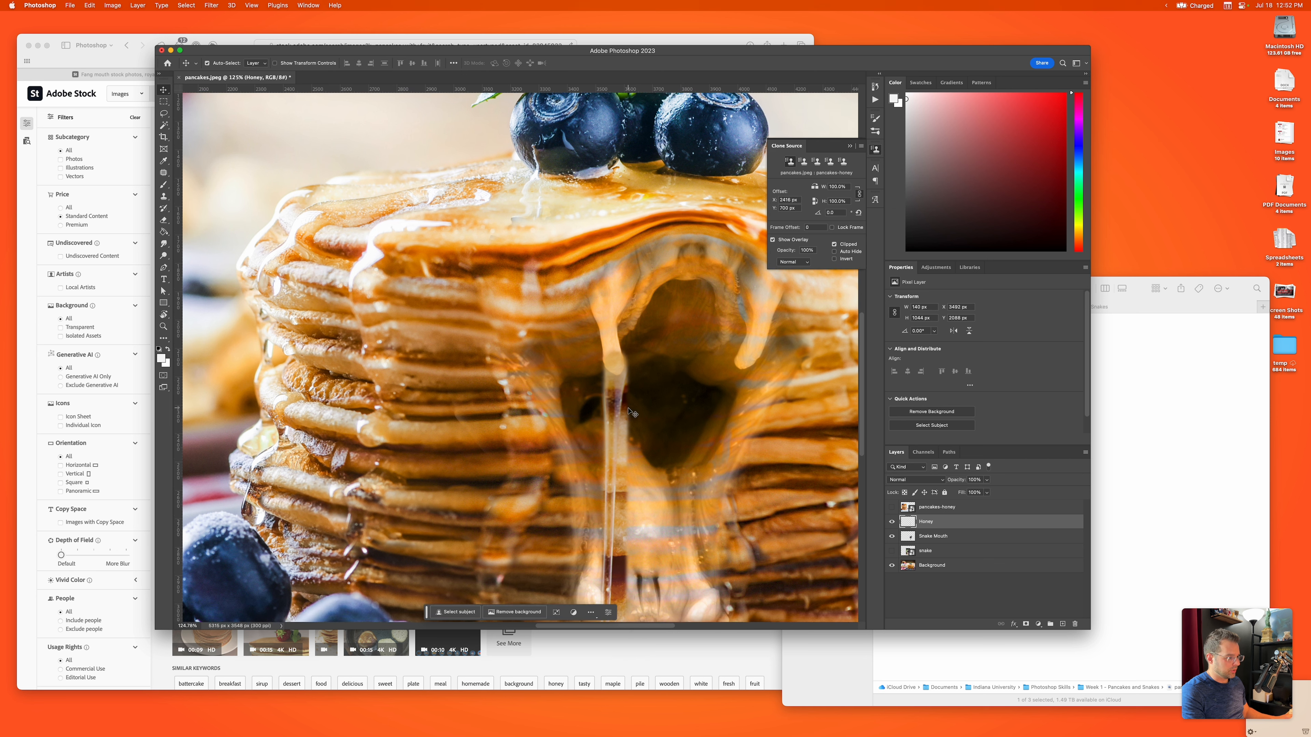
scroll(631, 411, "right", 2)
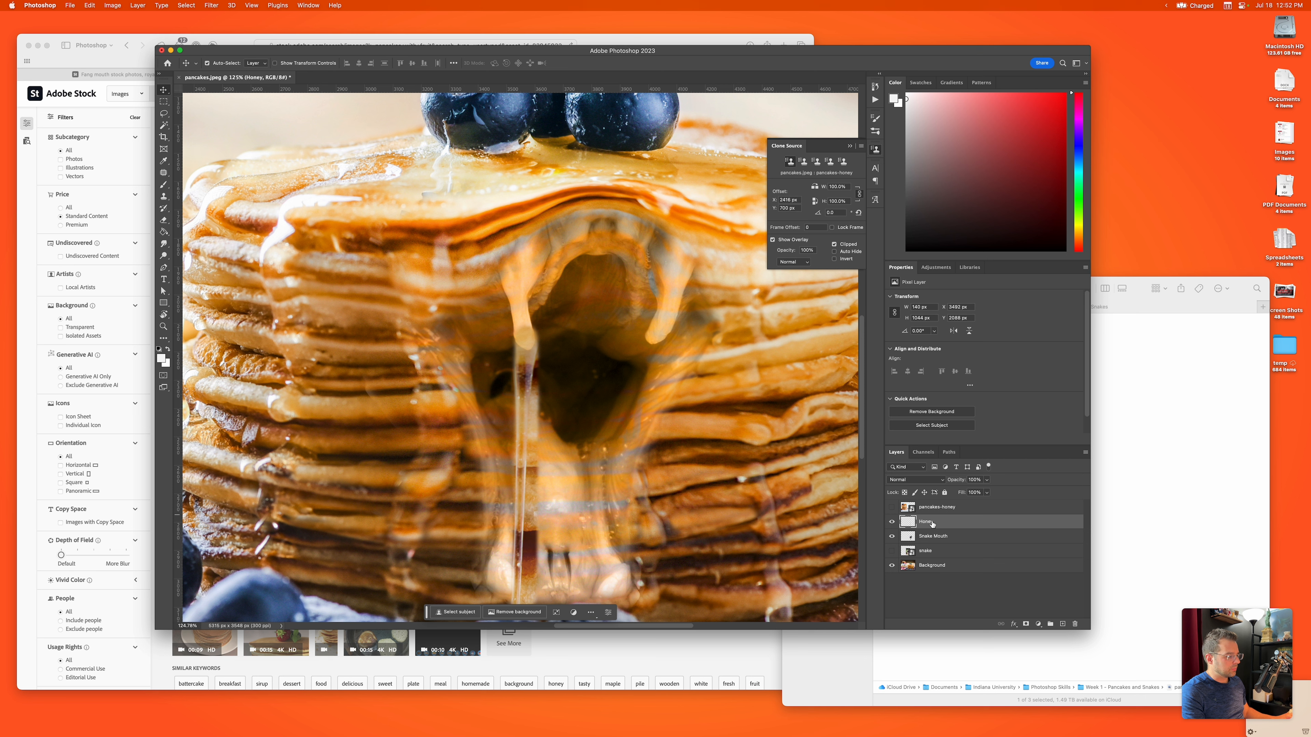
key("e")
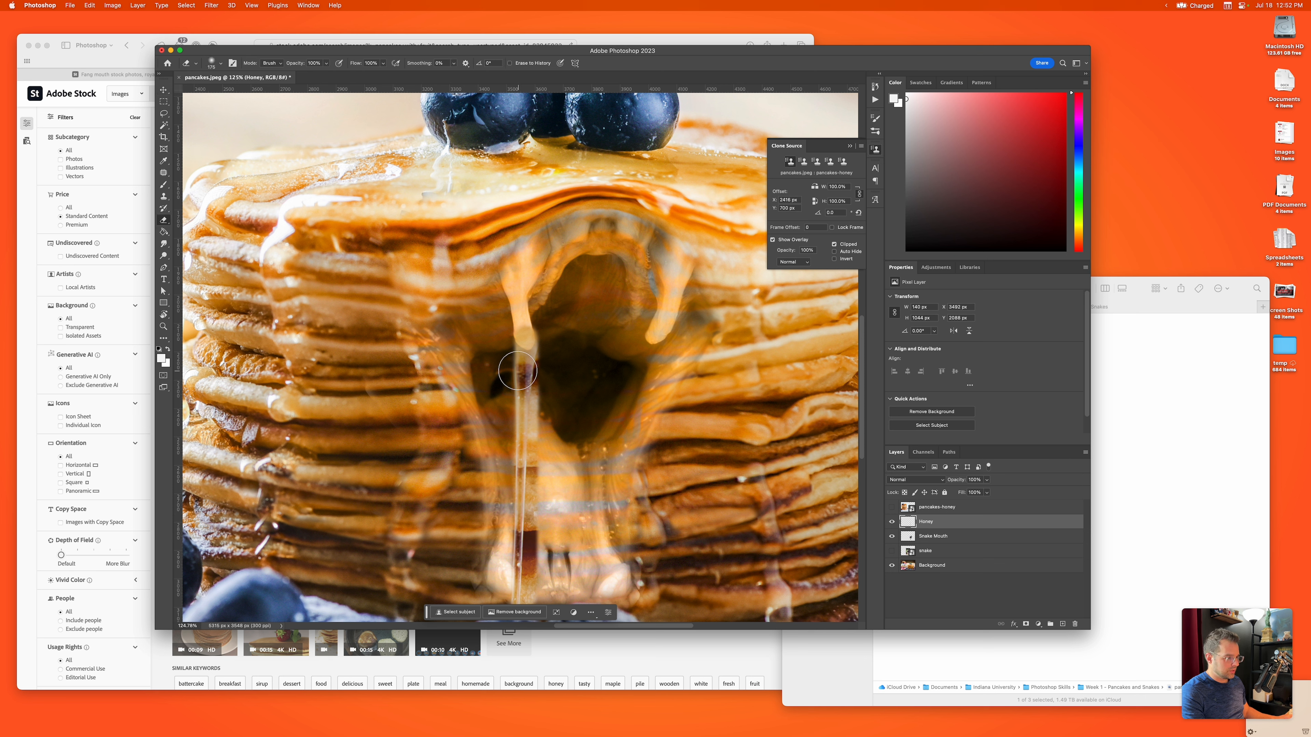
left_click_drag(500, 361, 493, 449)
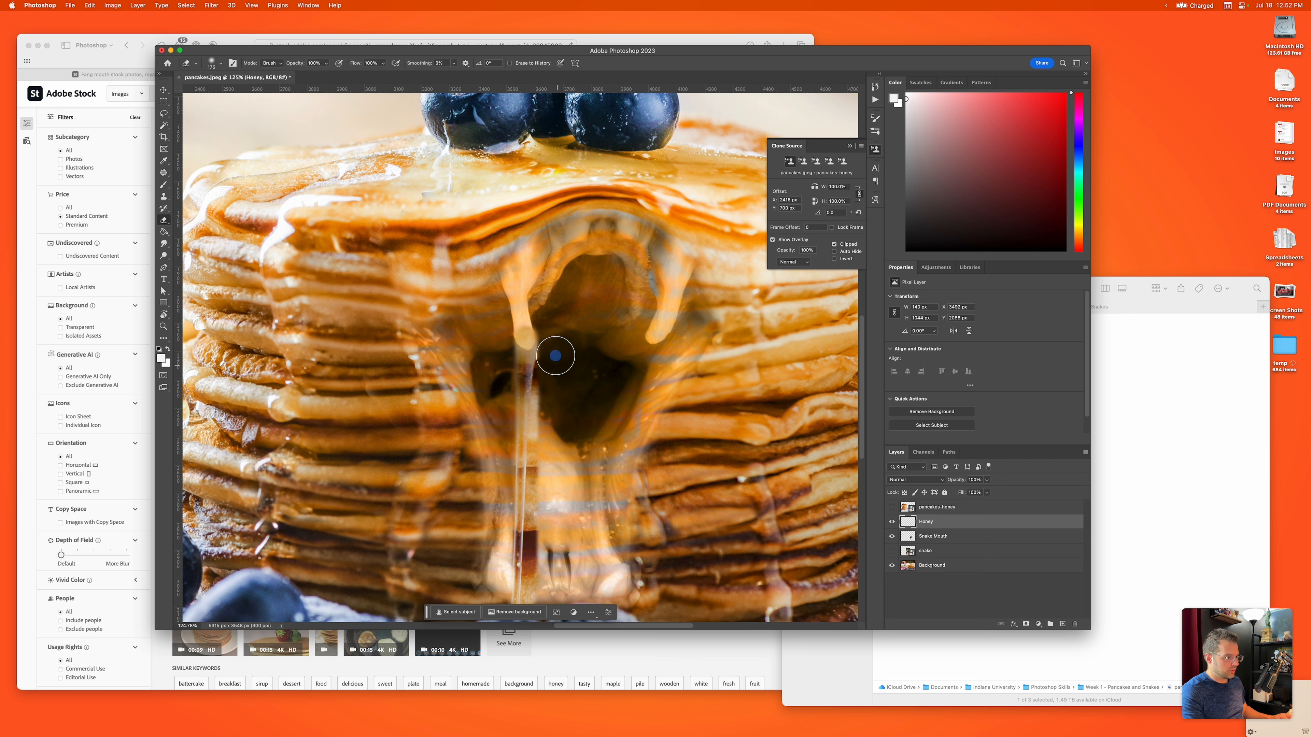
left_click(547, 319)
scroll(537, 413, "down", 5)
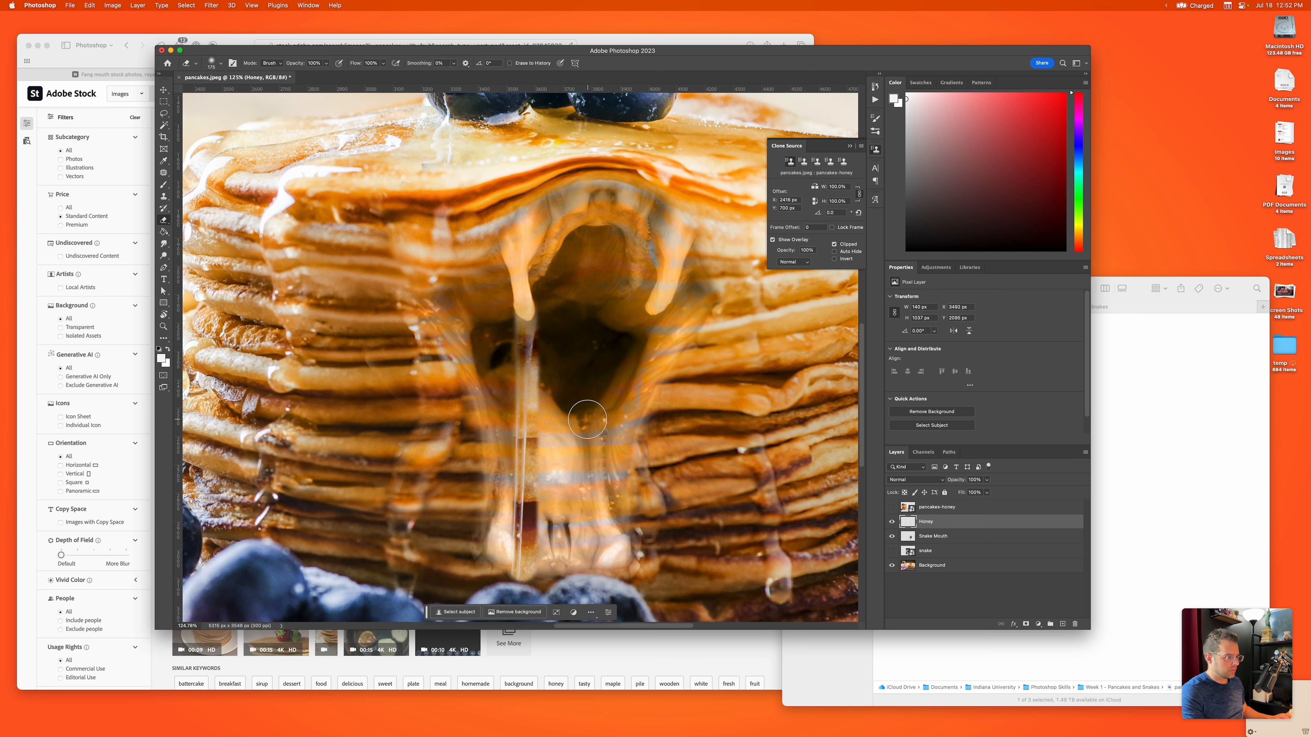
left_click(535, 495)
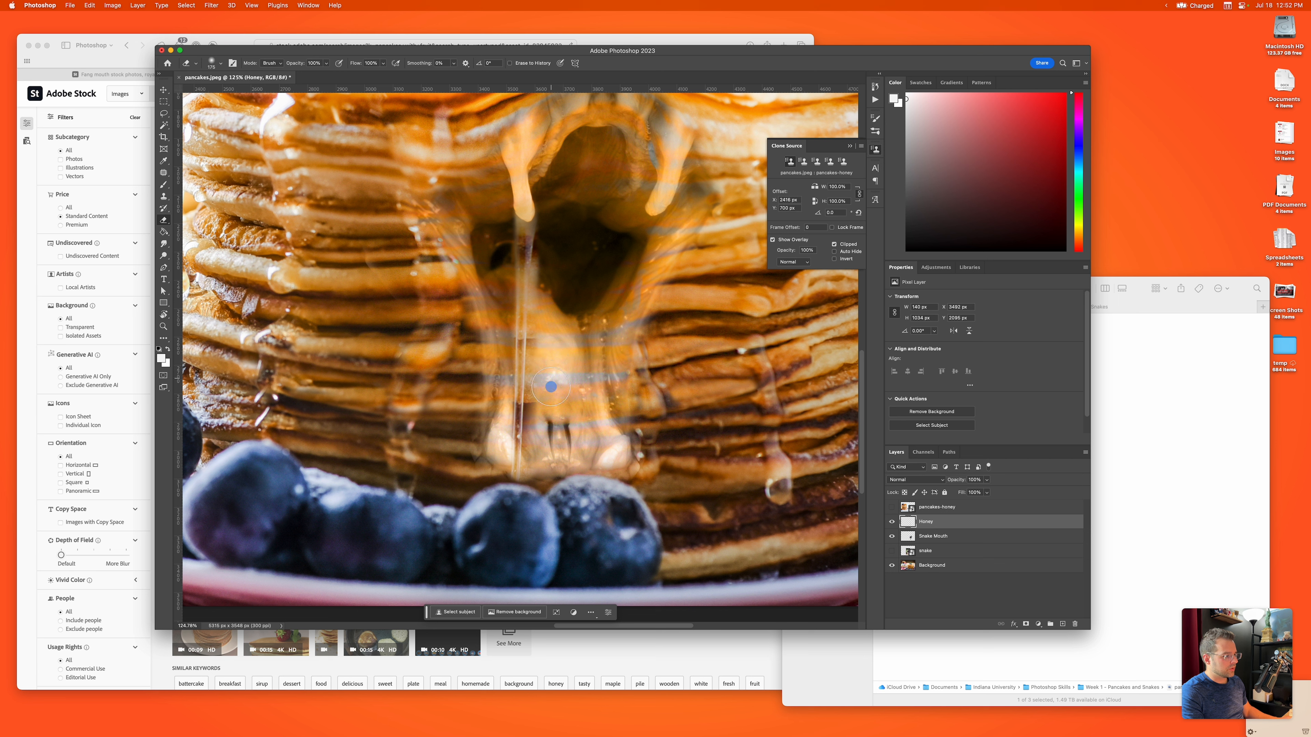
Step: Set the Honey layer's blend mode to Luminosity and check how the drip blends with the whole pancake stack
left_click(913, 480)
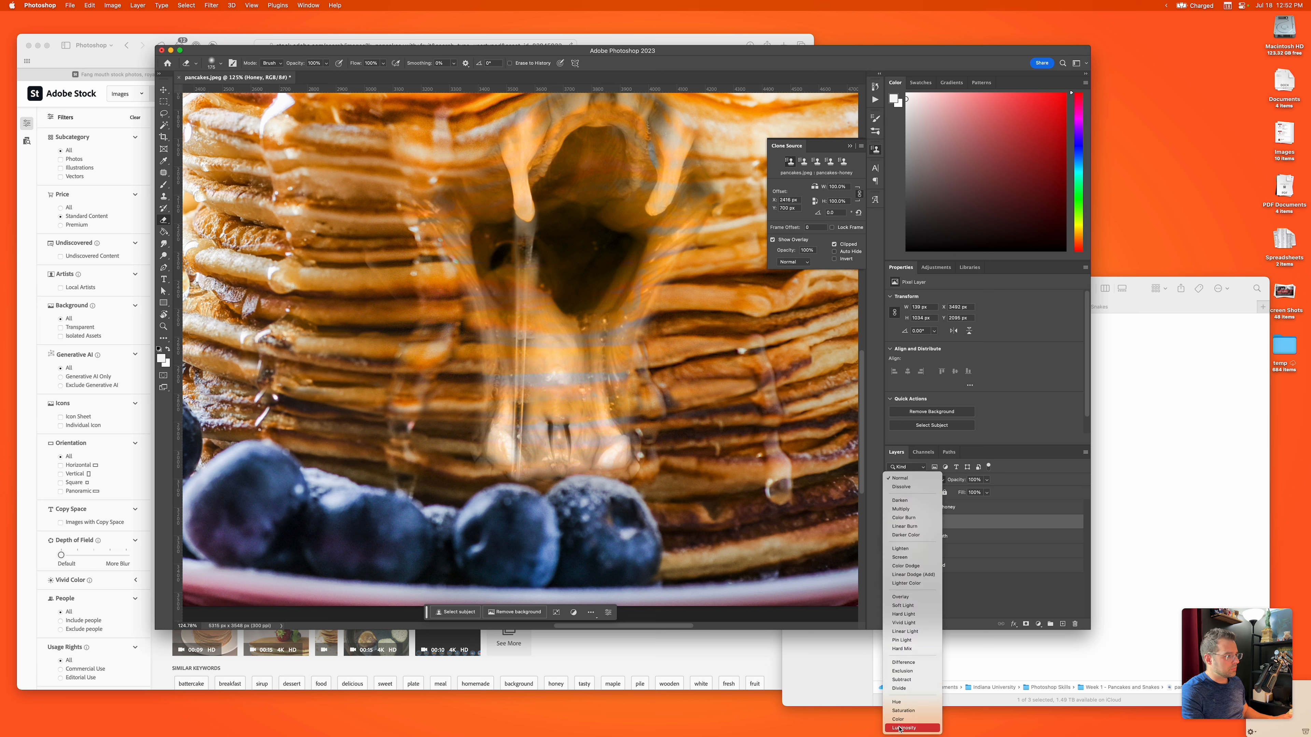
left_click(899, 728)
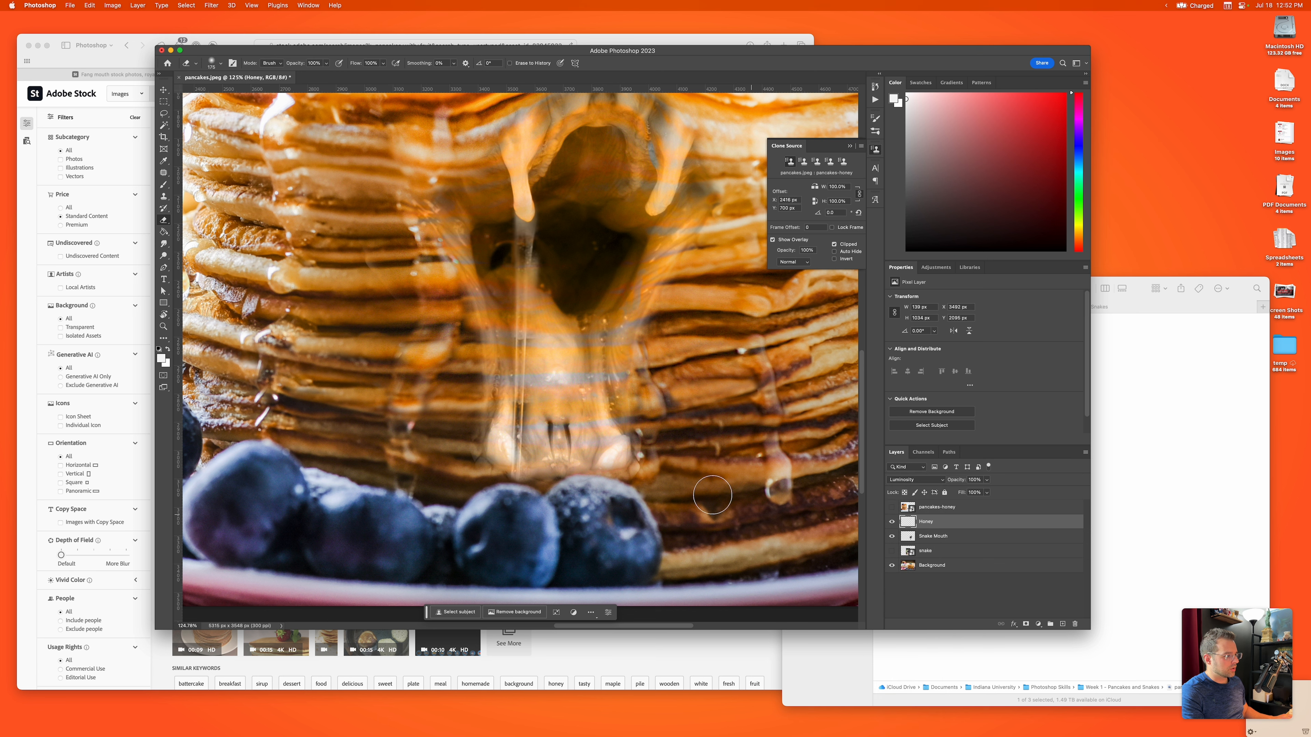
scroll(587, 354, "down", 3, "alt")
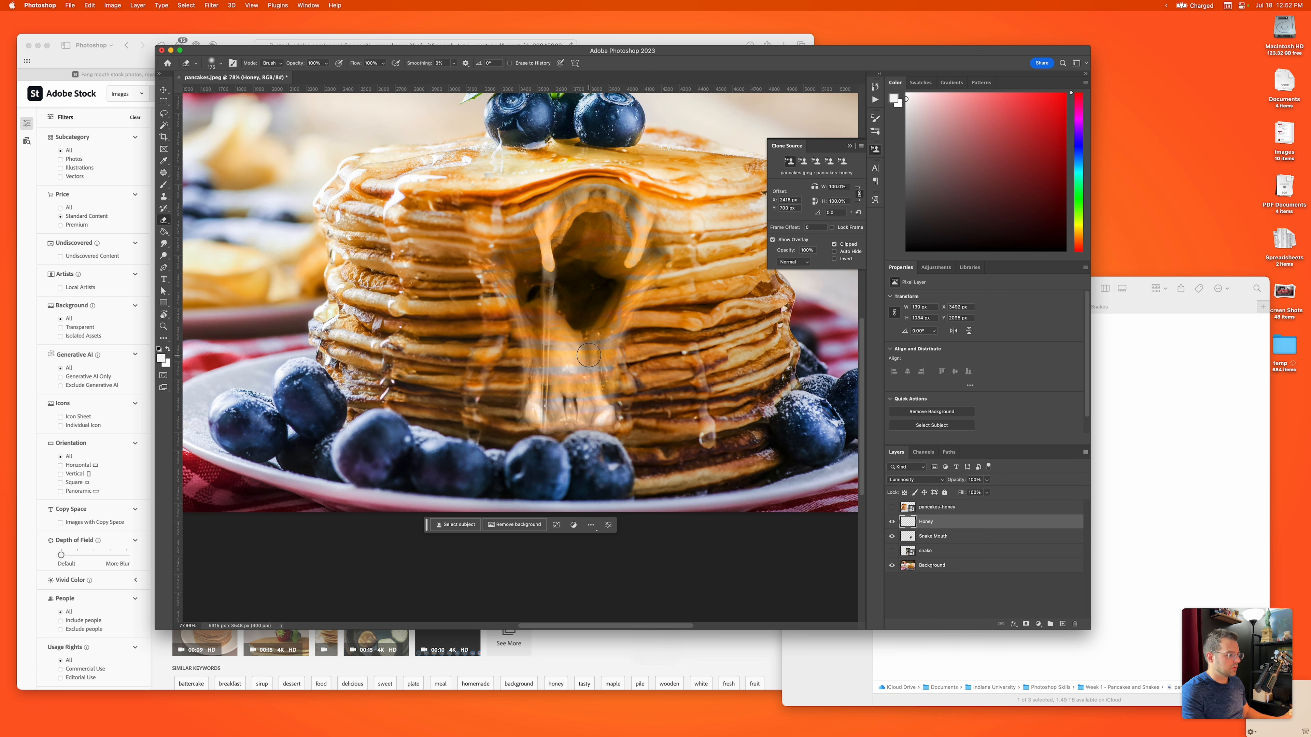
scroll(588, 354, "down", 2)
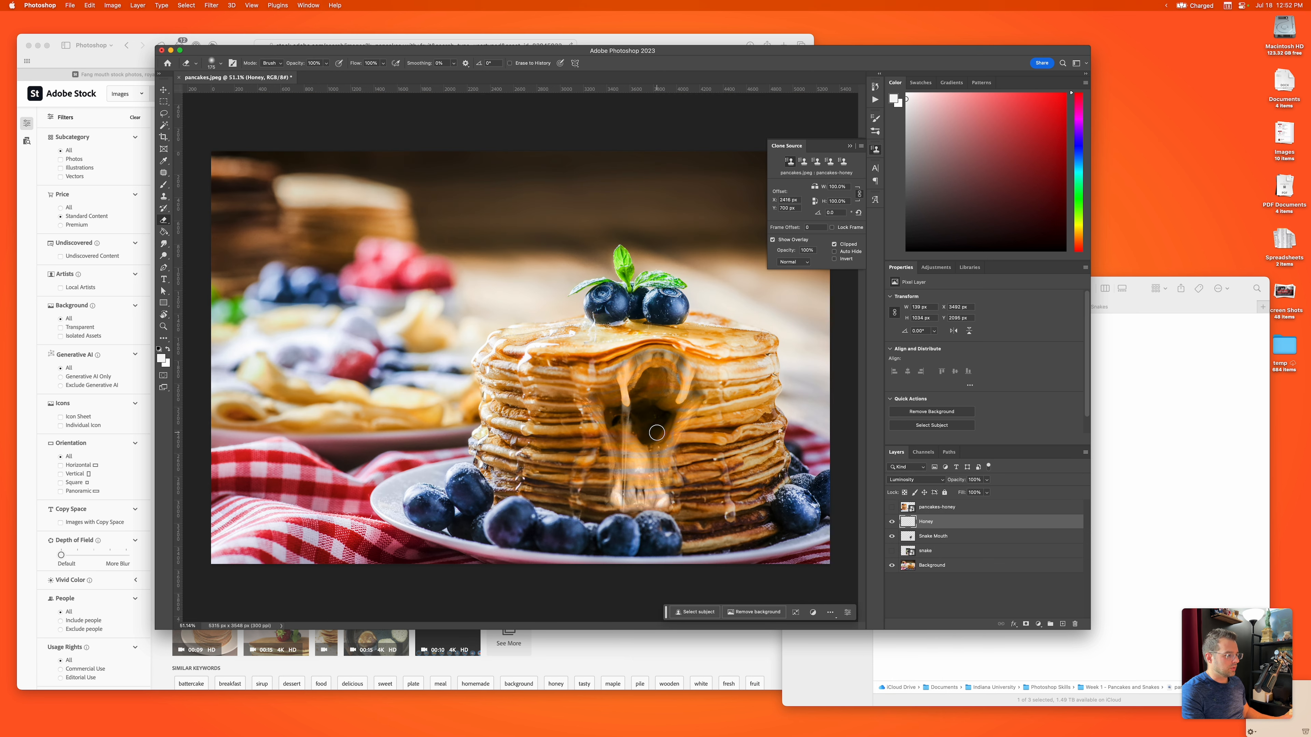
Step: Select the Snake Mouth layer and preview alternative blend modes on it up close
left_click(163, 90)
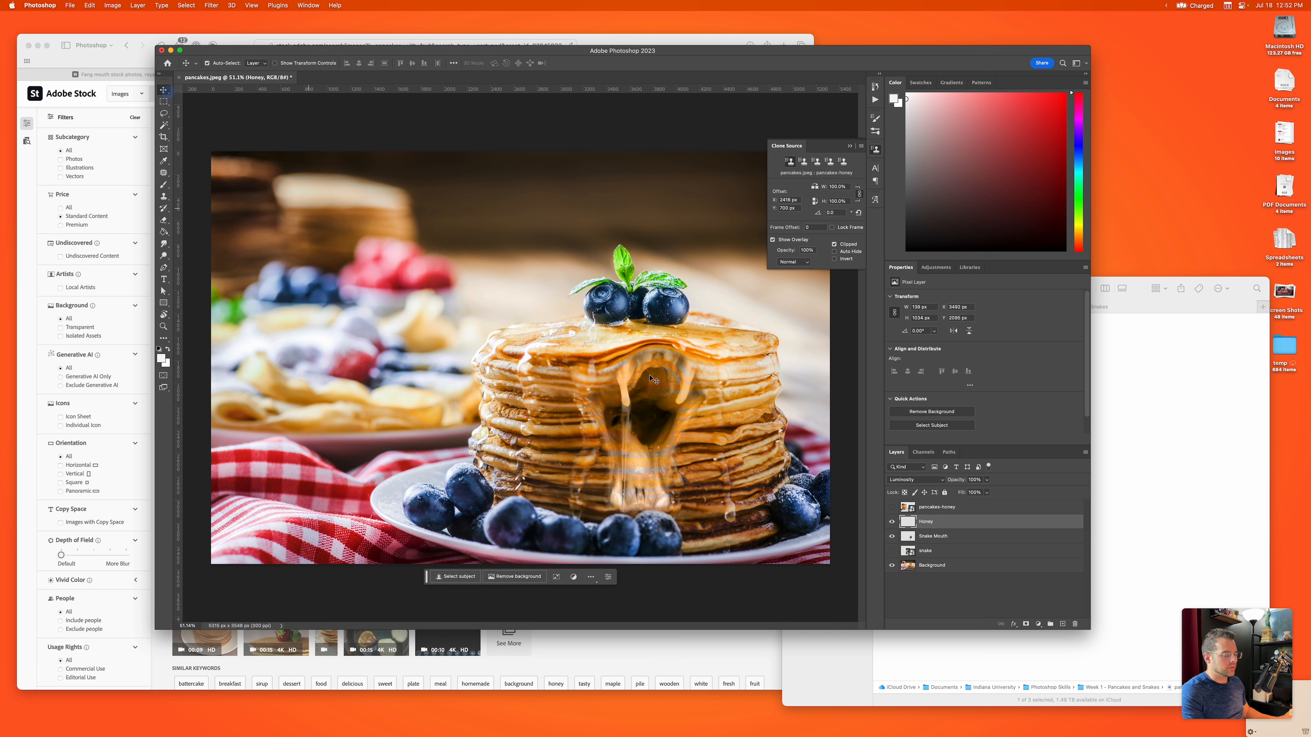
left_click(588, 392)
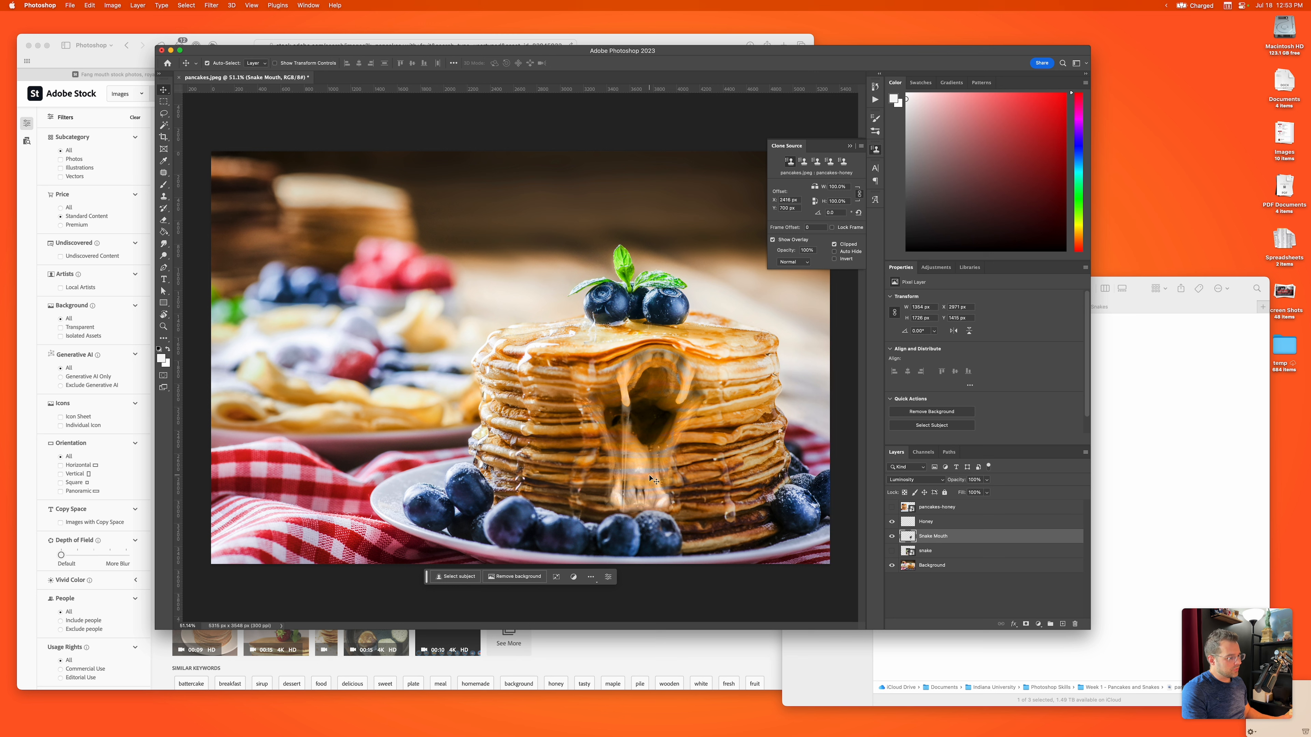
scroll(645, 481, "up", 5)
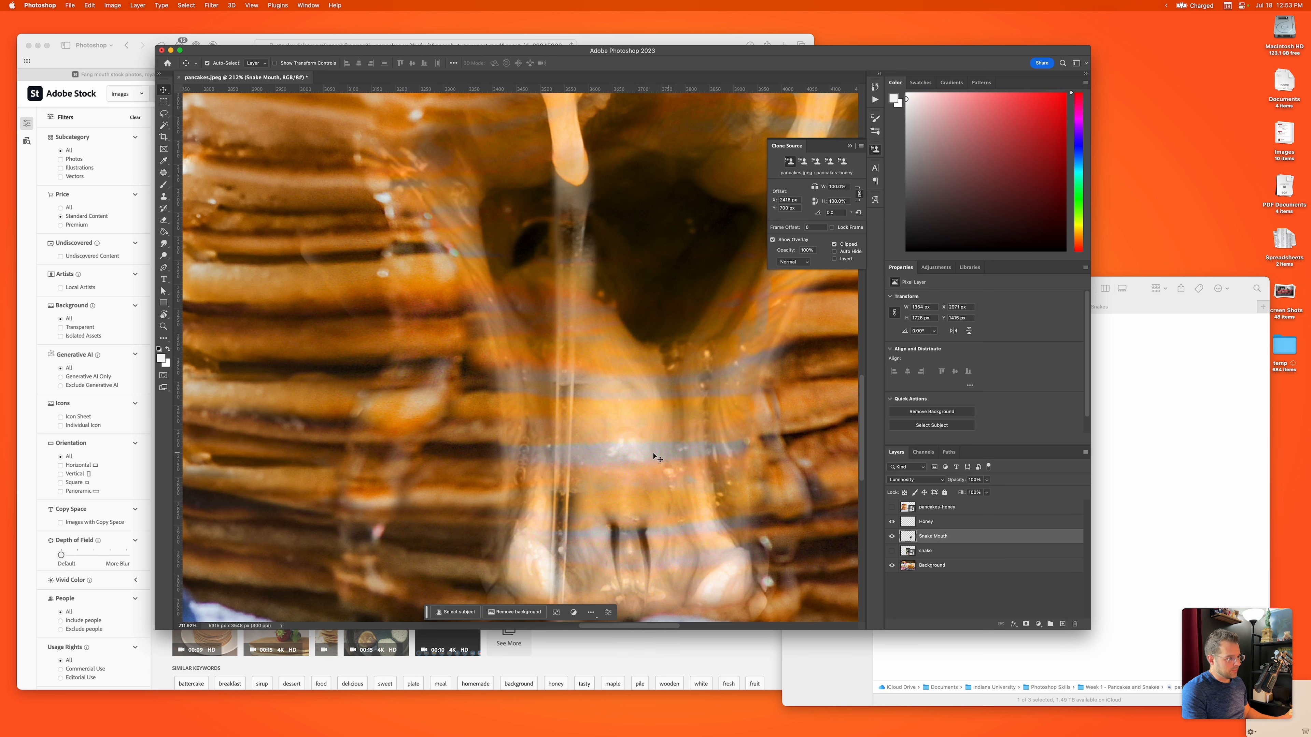
left_click(916, 479)
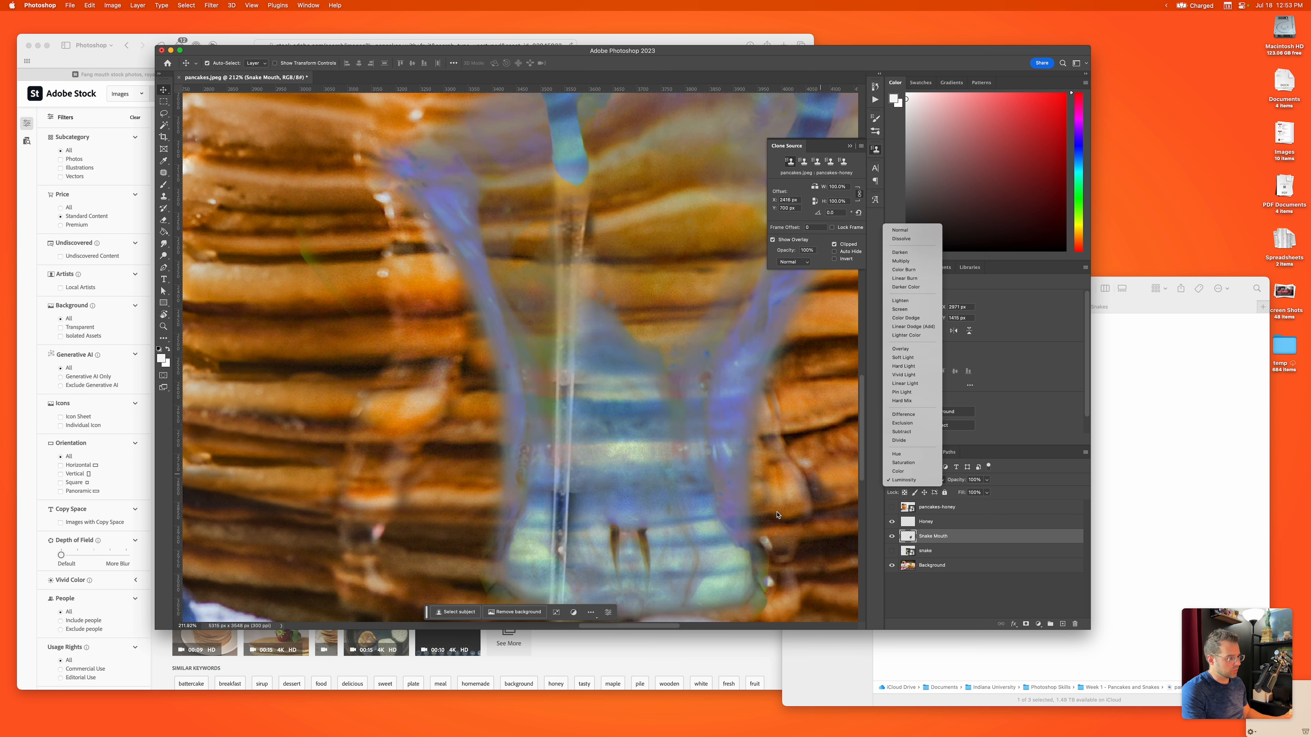
left_click(772, 526)
key("super+0")
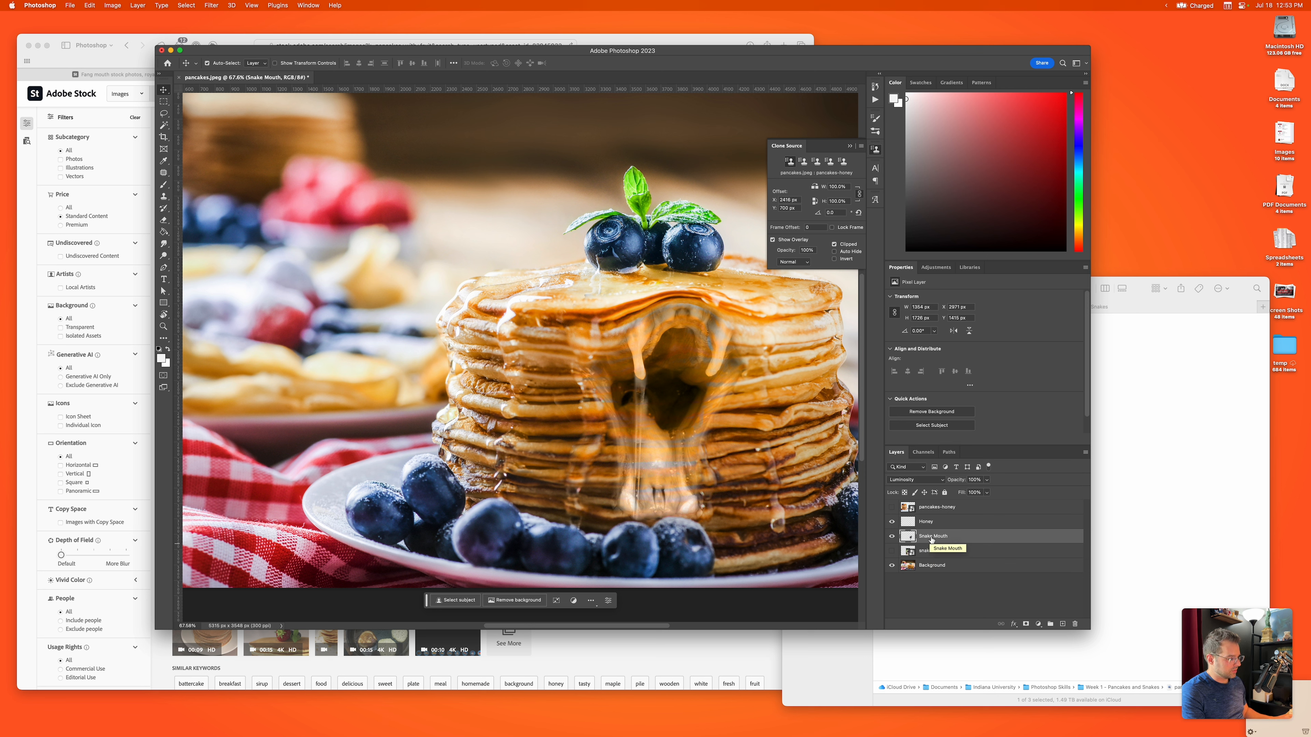
Step: Duplicate the Snake Mouth layer, placing the copy directly below the original with its blend mode set to Normal
key("ctrl+j")
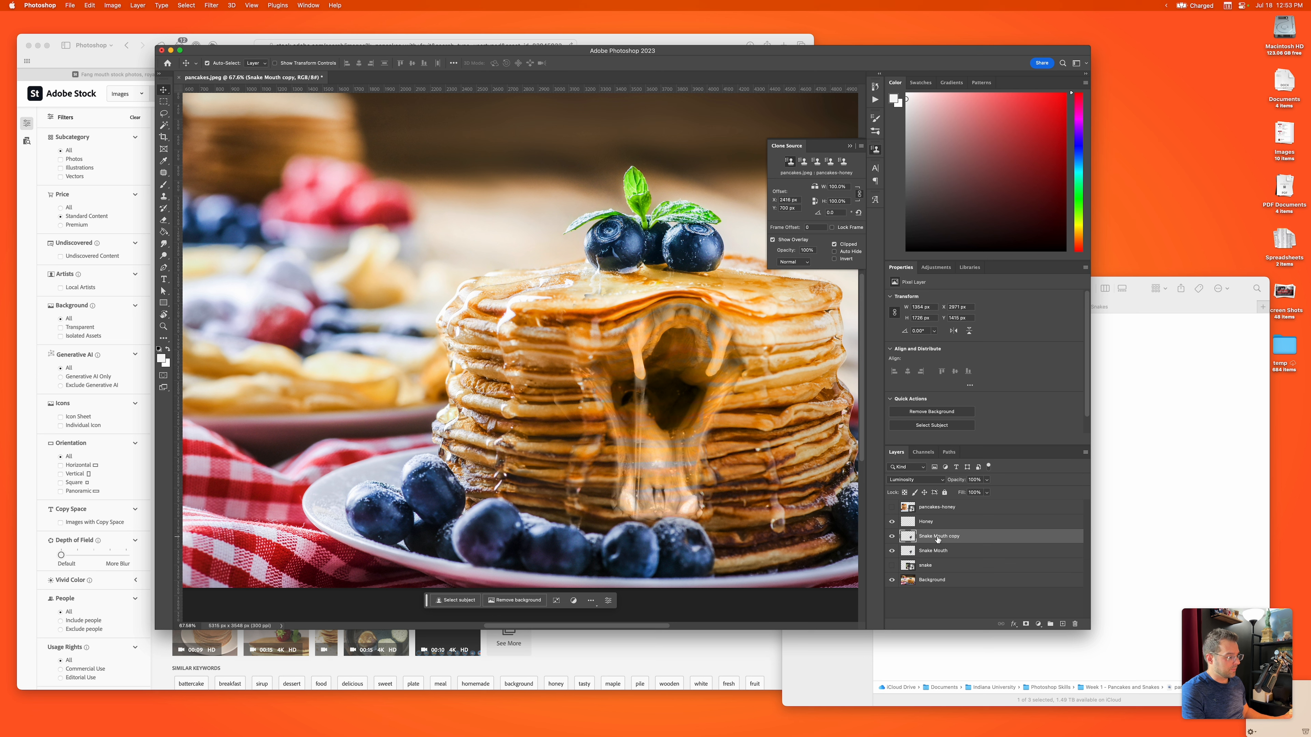
left_click_drag(937, 539, 938, 560)
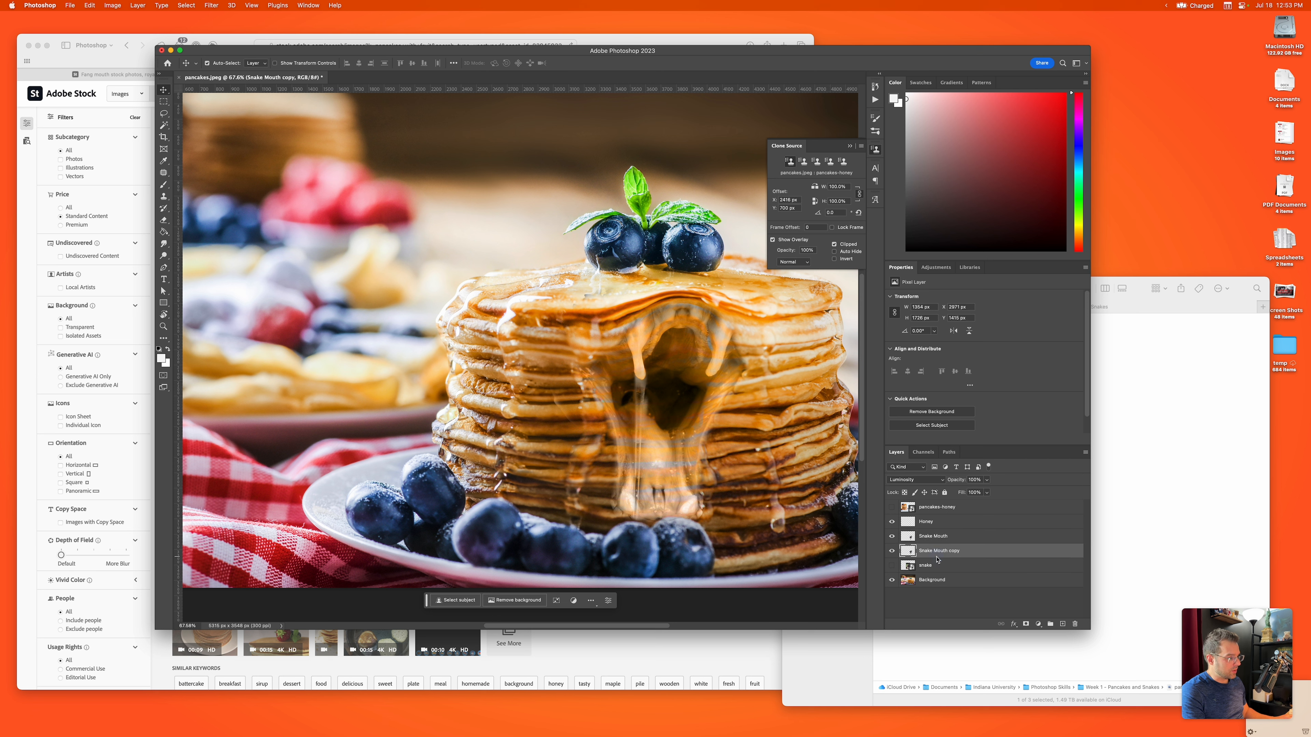
left_click(913, 481)
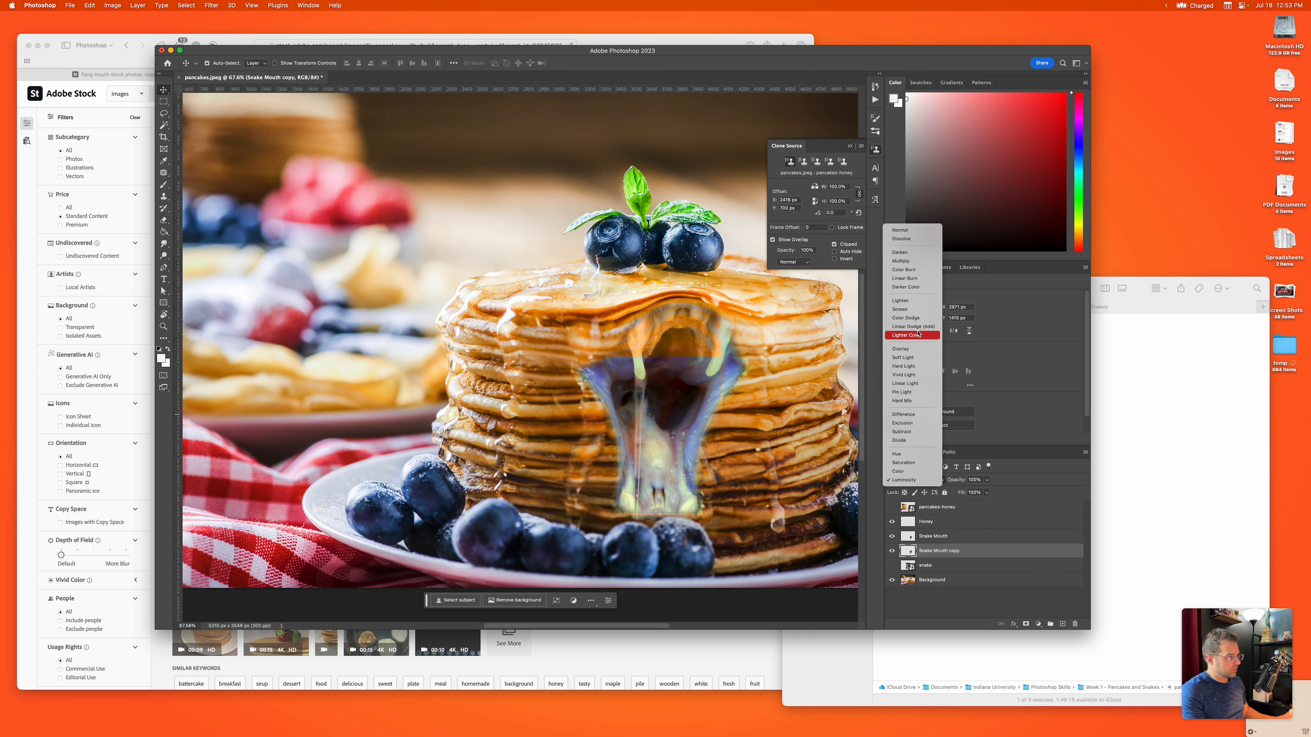
left_click(910, 231)
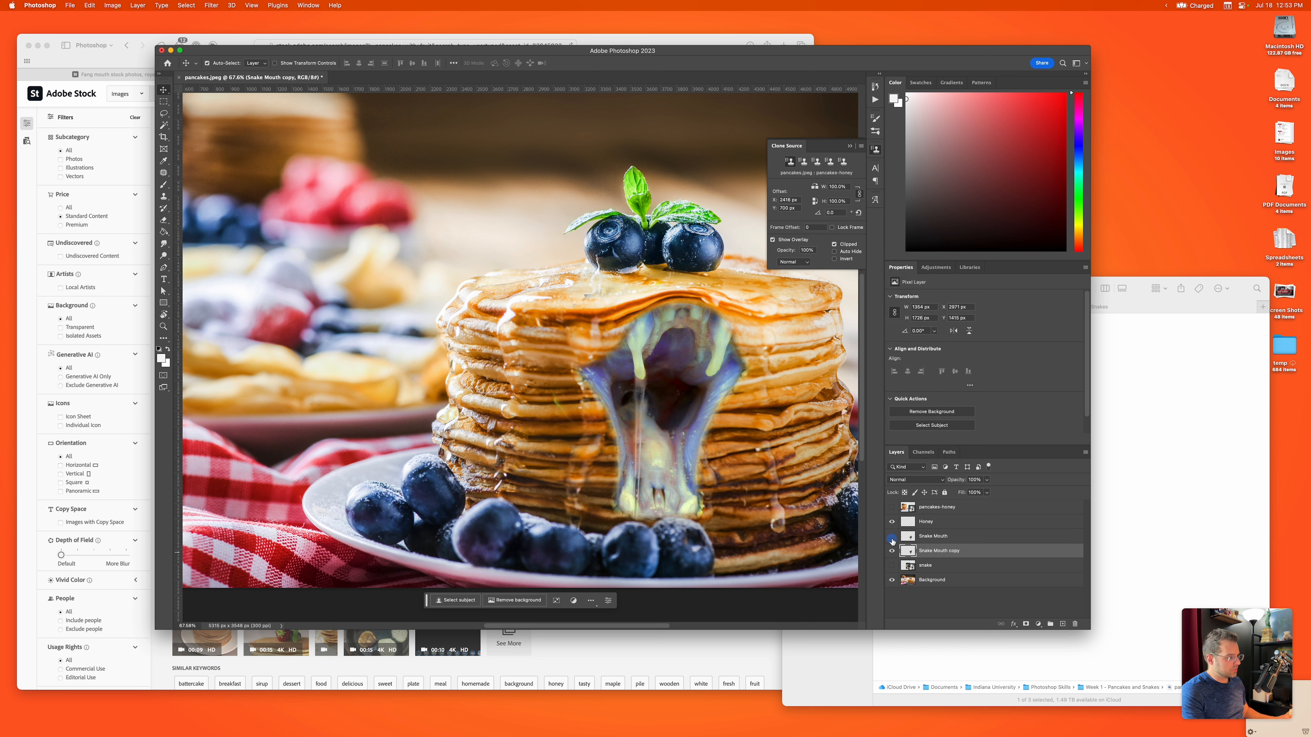
Step: Compare the mouth with the original Snake Mouth layer hidden and shown, and lower the Snake Mouth copy layer's opacity to 49%
left_click(892, 539)
left_click(892, 539)
left_click(891, 539)
left_click(891, 539)
mouse_move(959, 480)
left_mouse_down()
mouse_move(935, 482)
mouse_move(979, 495)
left_mouse_up()
left_click(987, 480)
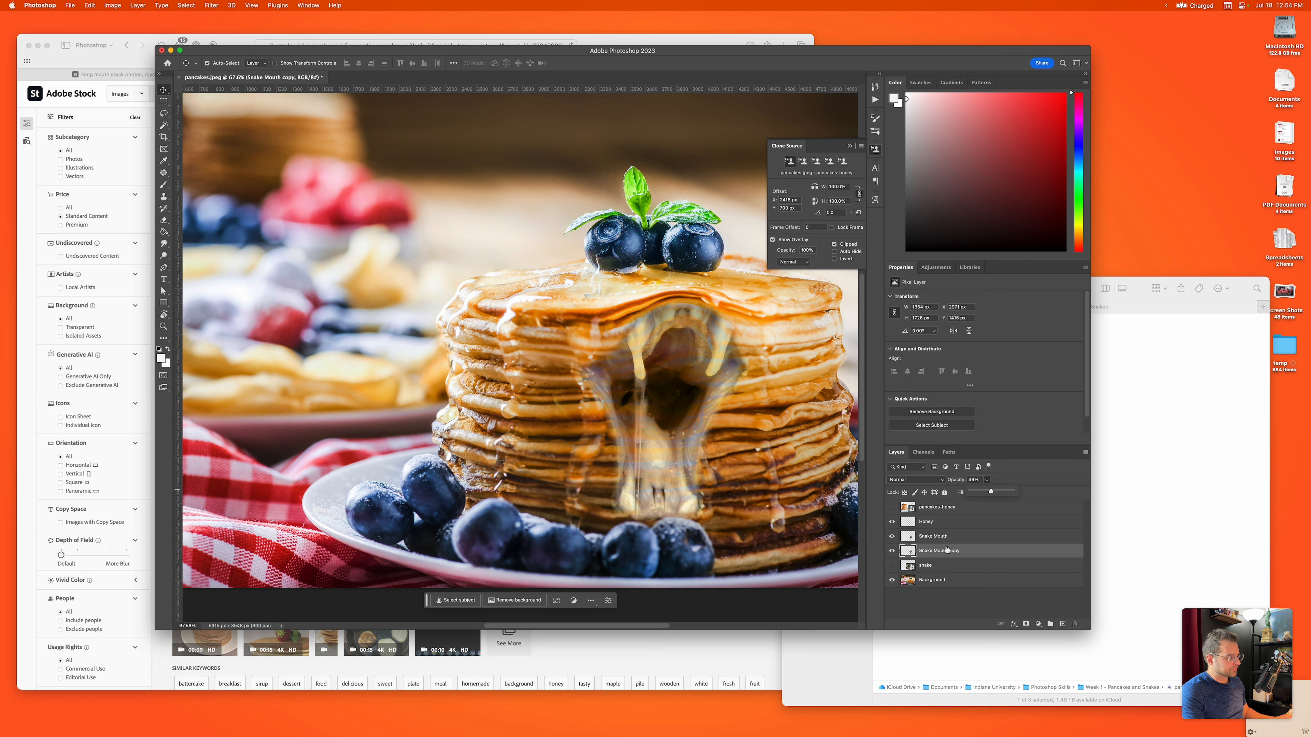
Step: Raise the Snake Mouth copy layer's opacity to 72% and erase its outer edges around the mouth
left_click(947, 550)
key("e")
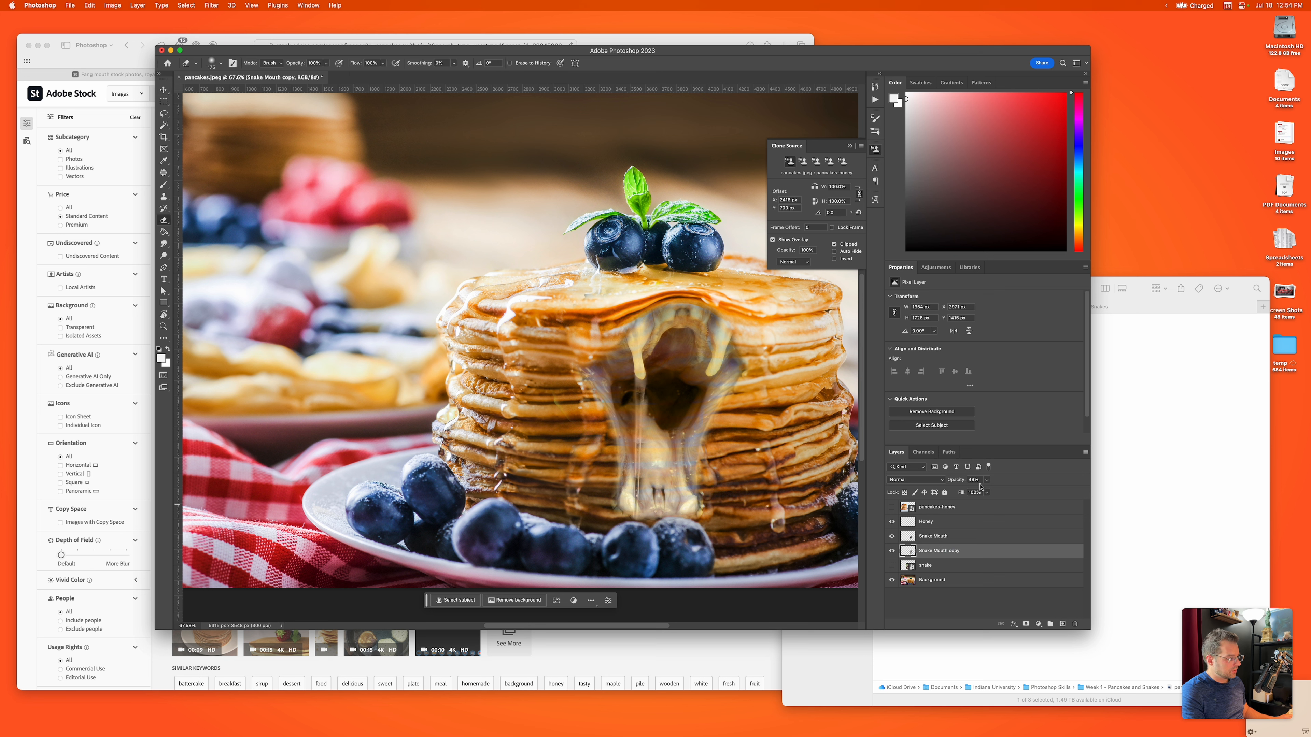
left_click_drag(954, 484, 959, 483)
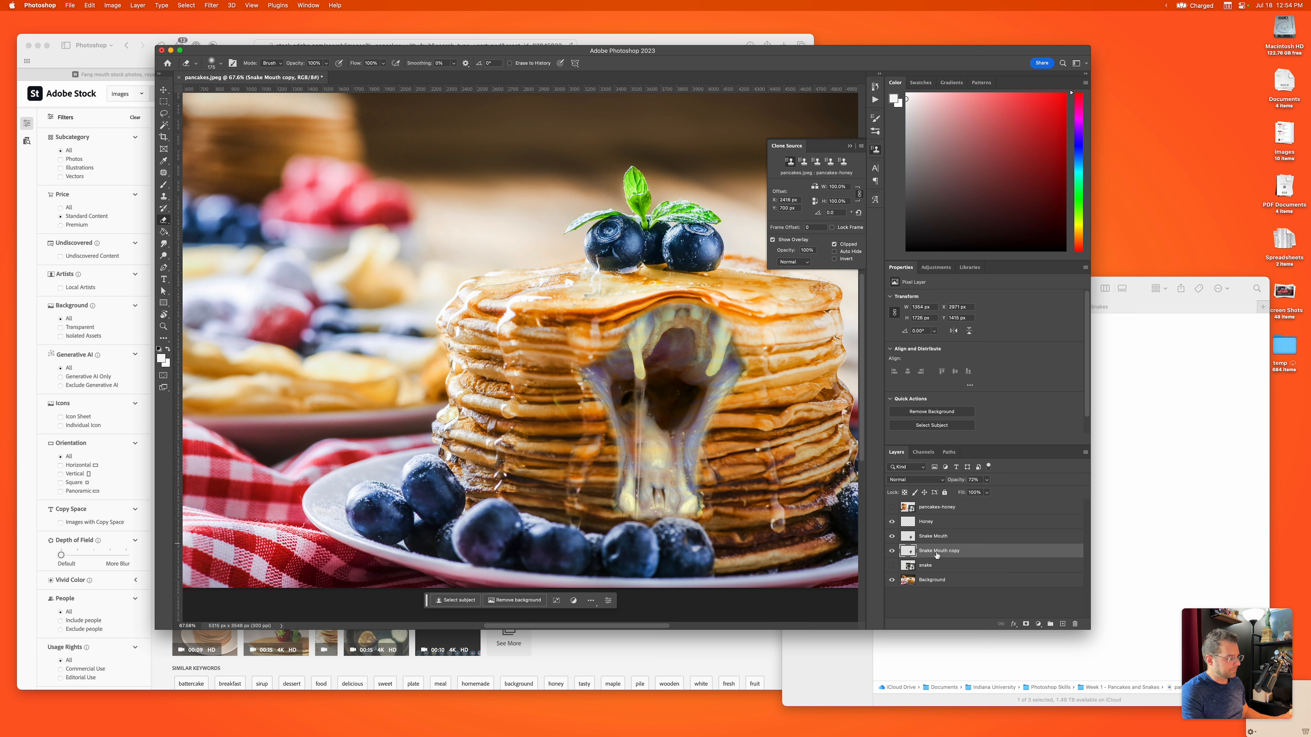
mouse_move(701, 479)
left_mouse_down()
mouse_move(706, 421)
mouse_move(742, 359)
mouse_move(744, 376)
mouse_move(732, 335)
mouse_move(632, 414)
mouse_move(694, 427)
left_mouse_up()
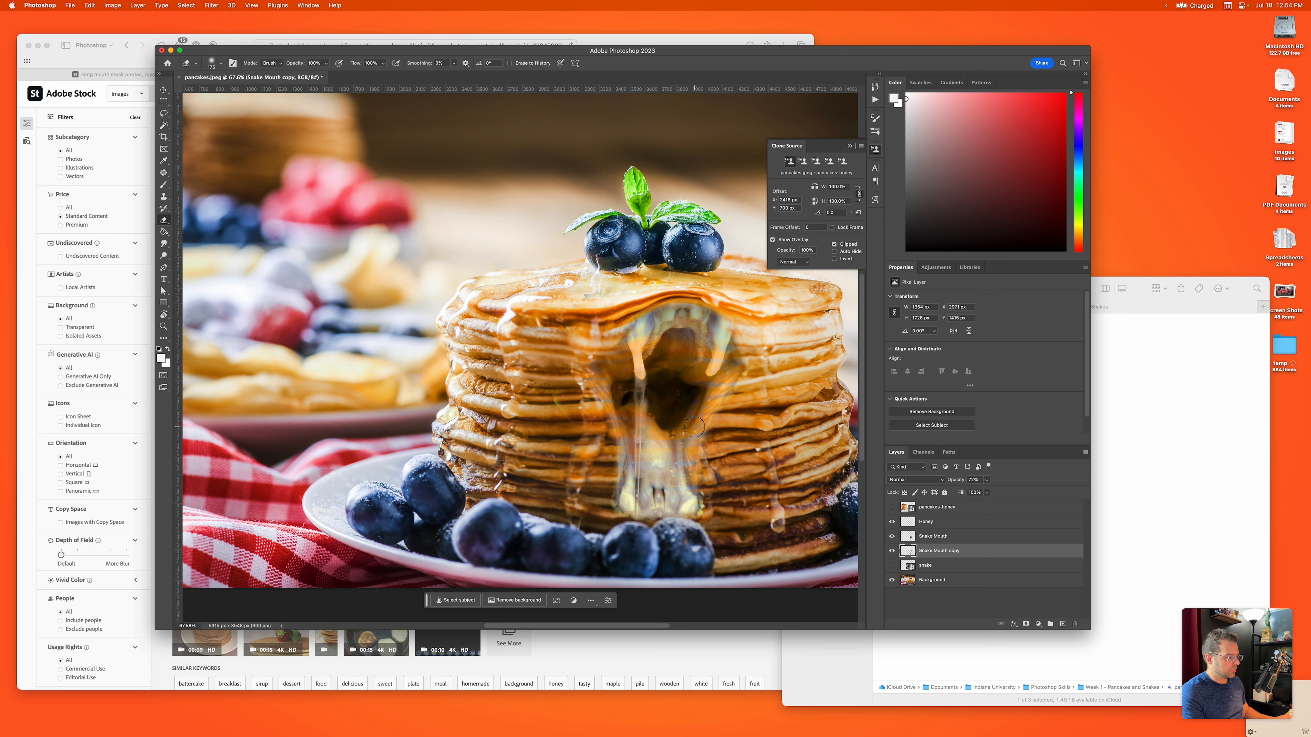
key("super+z")
mouse_move(601, 364)
left_mouse_down()
mouse_move(611, 507)
mouse_move(727, 511)
left_mouse_up()
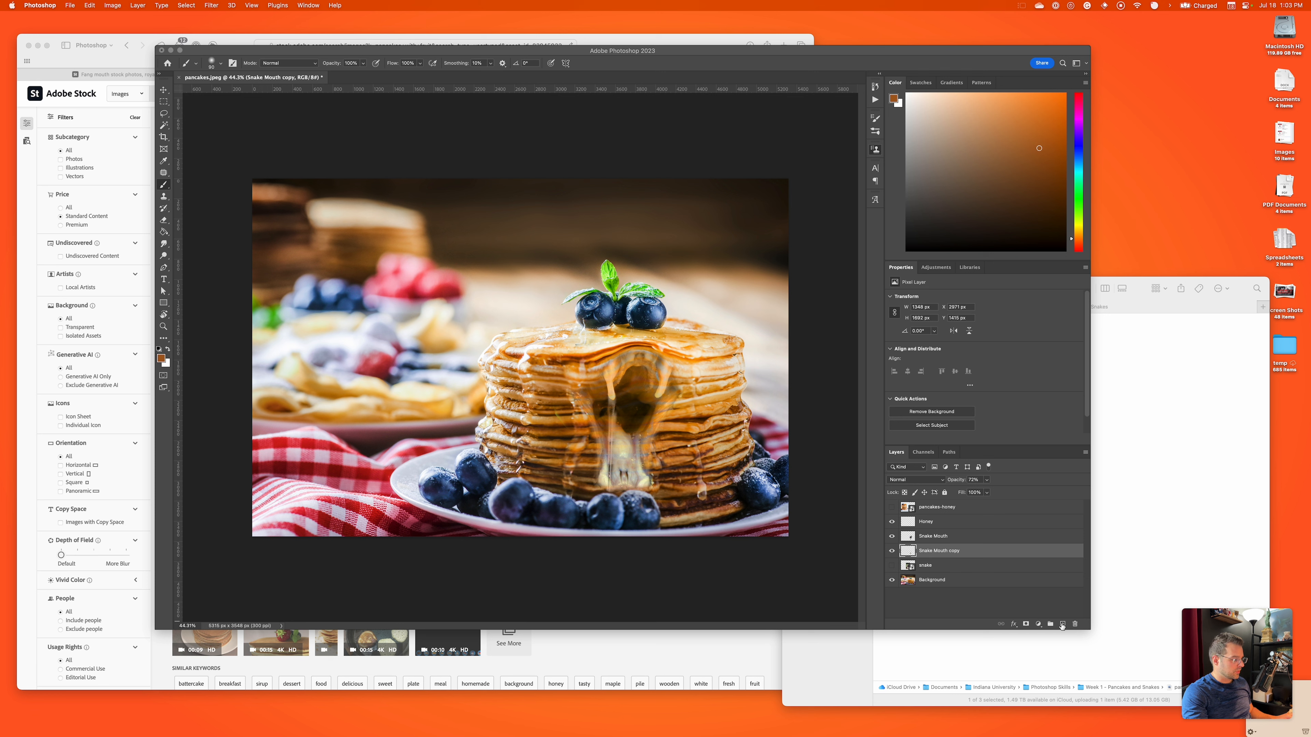
Step: Add a new layer directly above Snake Mouth copy and sample an orange-brown foreground color from the pancakes
left_click(1062, 626)
left_click(1063, 624)
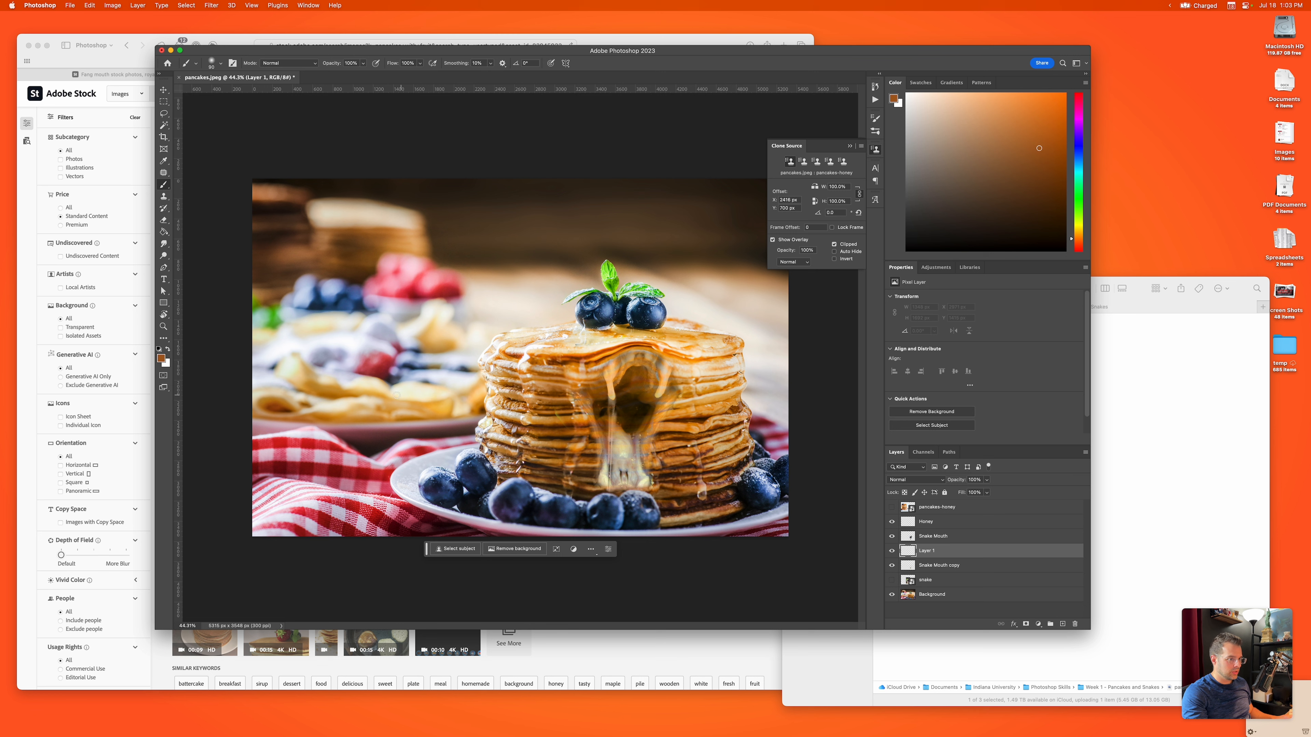
key("i")
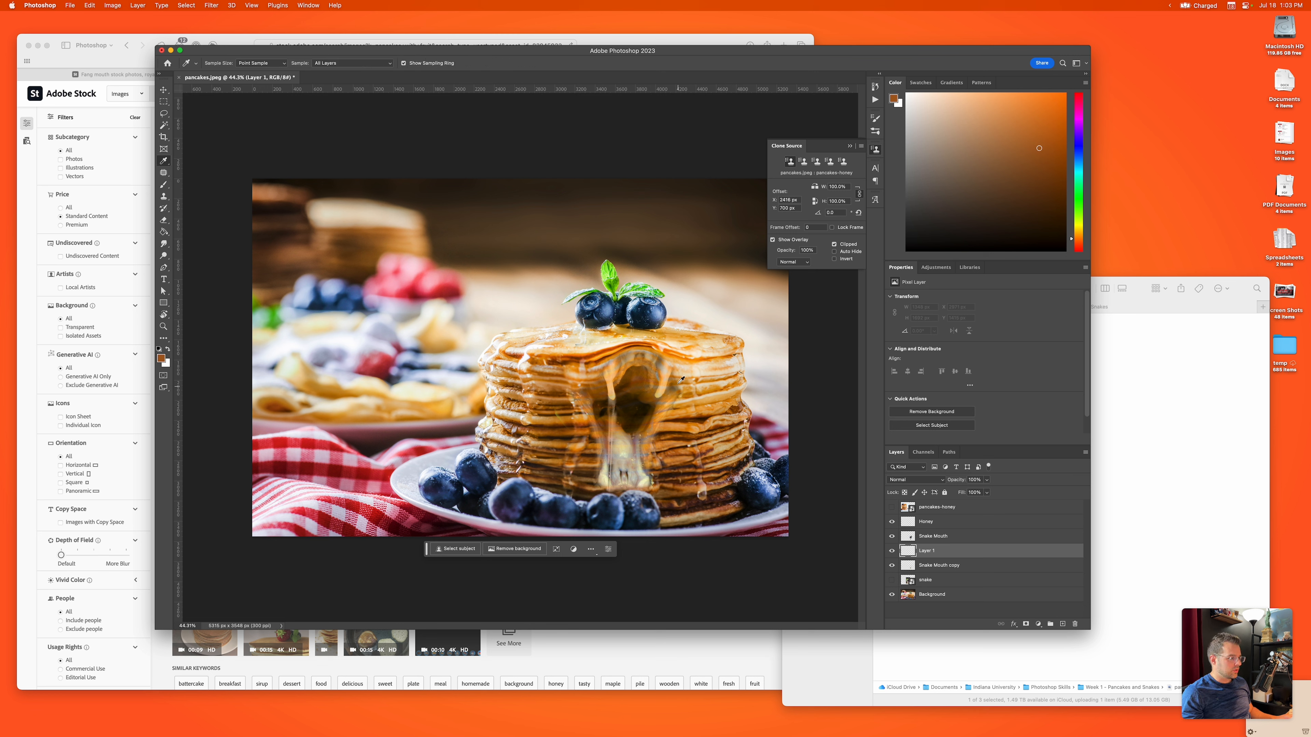
left_click_drag(680, 368, 568, 335)
left_click_drag(560, 345, 669, 455)
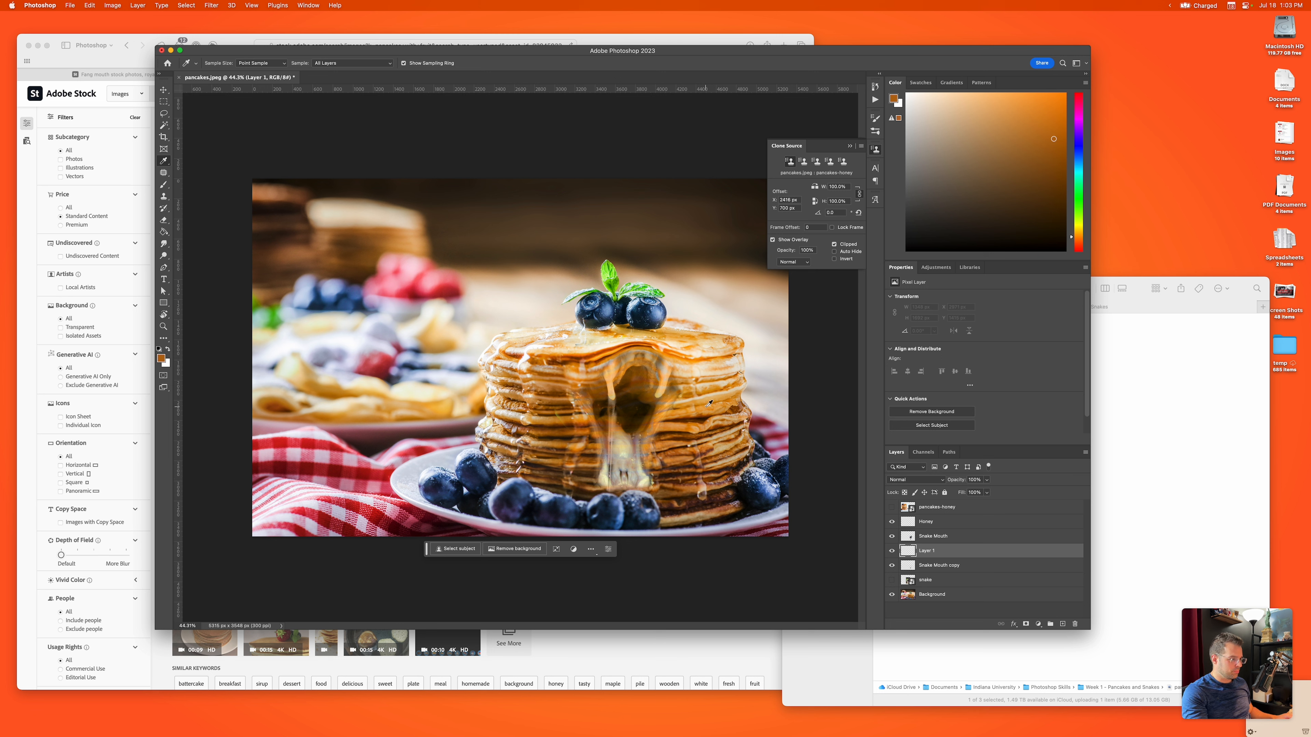
Step: Paint the sampled orange over the snake's mouth on the new layer with an enlarged brush
key("b")
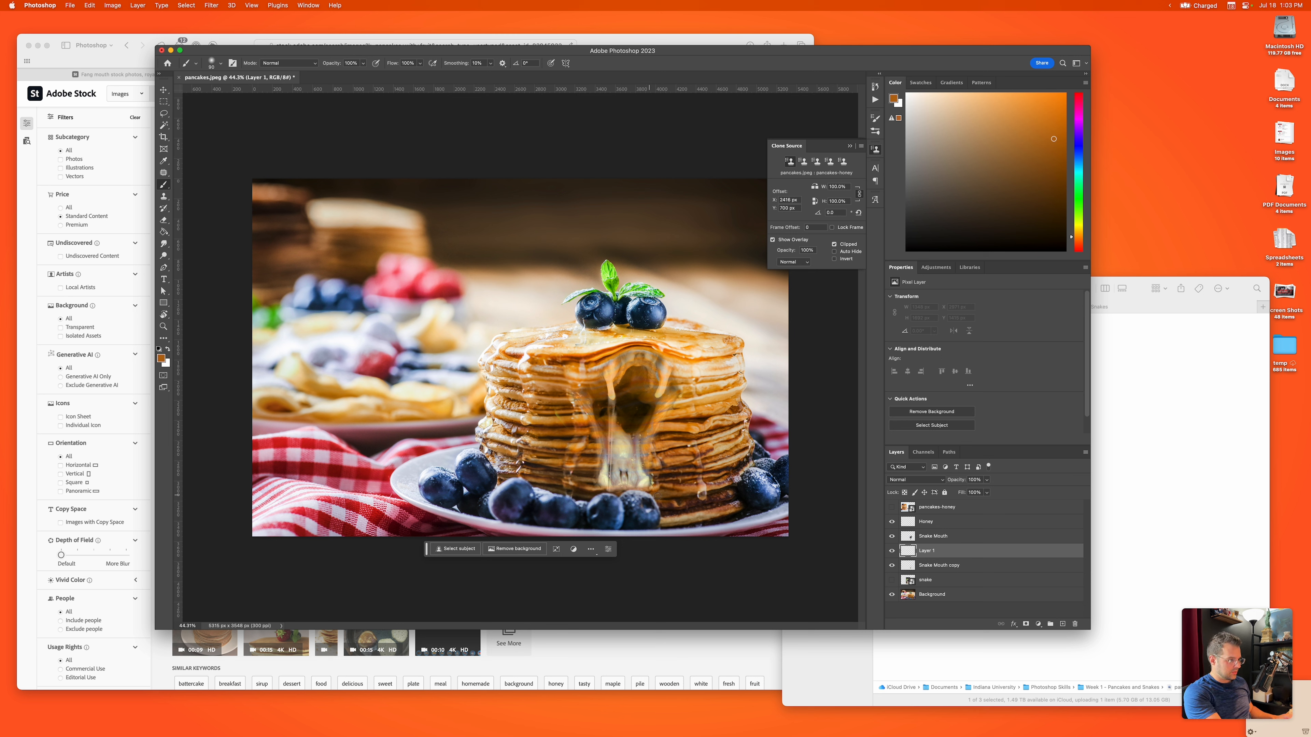
key("bracketright")
key("bracketright")
key("bracketright")
key("bracketright")
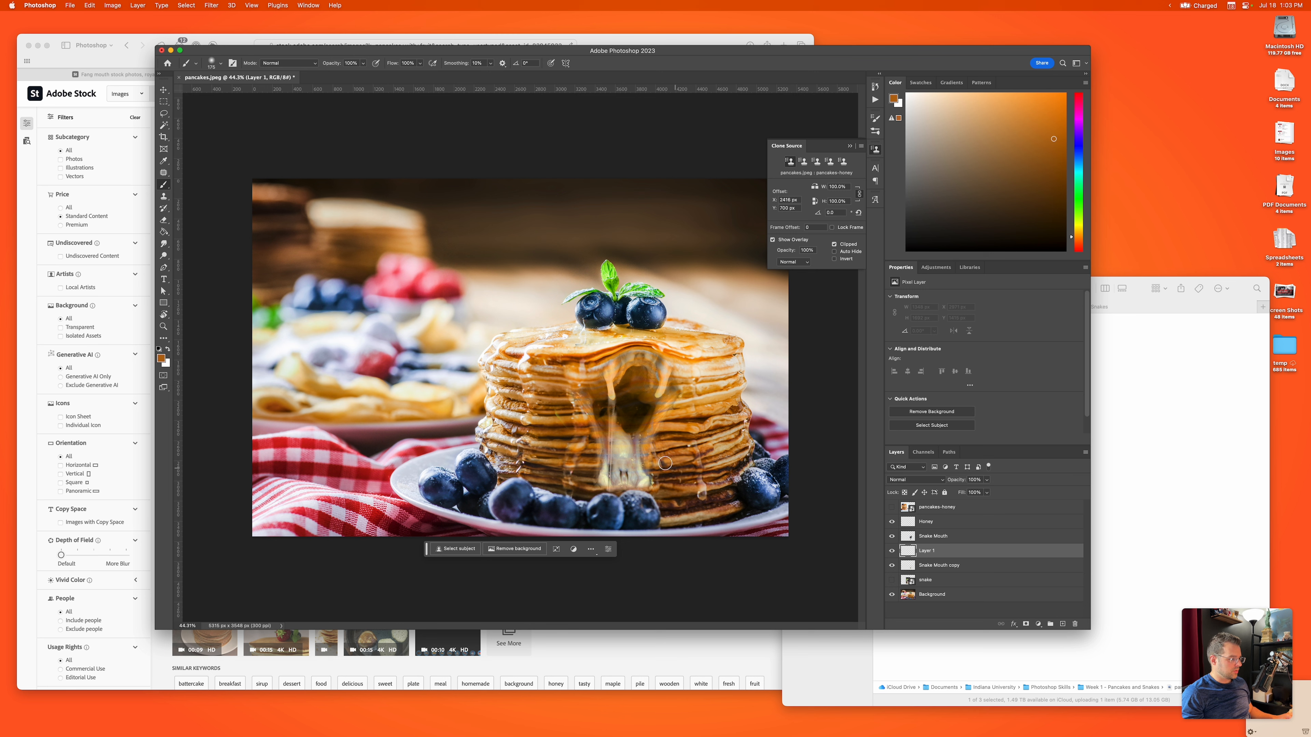
mouse_move(665, 463)
left_mouse_down()
mouse_move(590, 456)
mouse_move(599, 443)
mouse_move(661, 441)
mouse_move(651, 476)
mouse_move(626, 475)
left_mouse_up()
left_click_drag(592, 371, 669, 373)
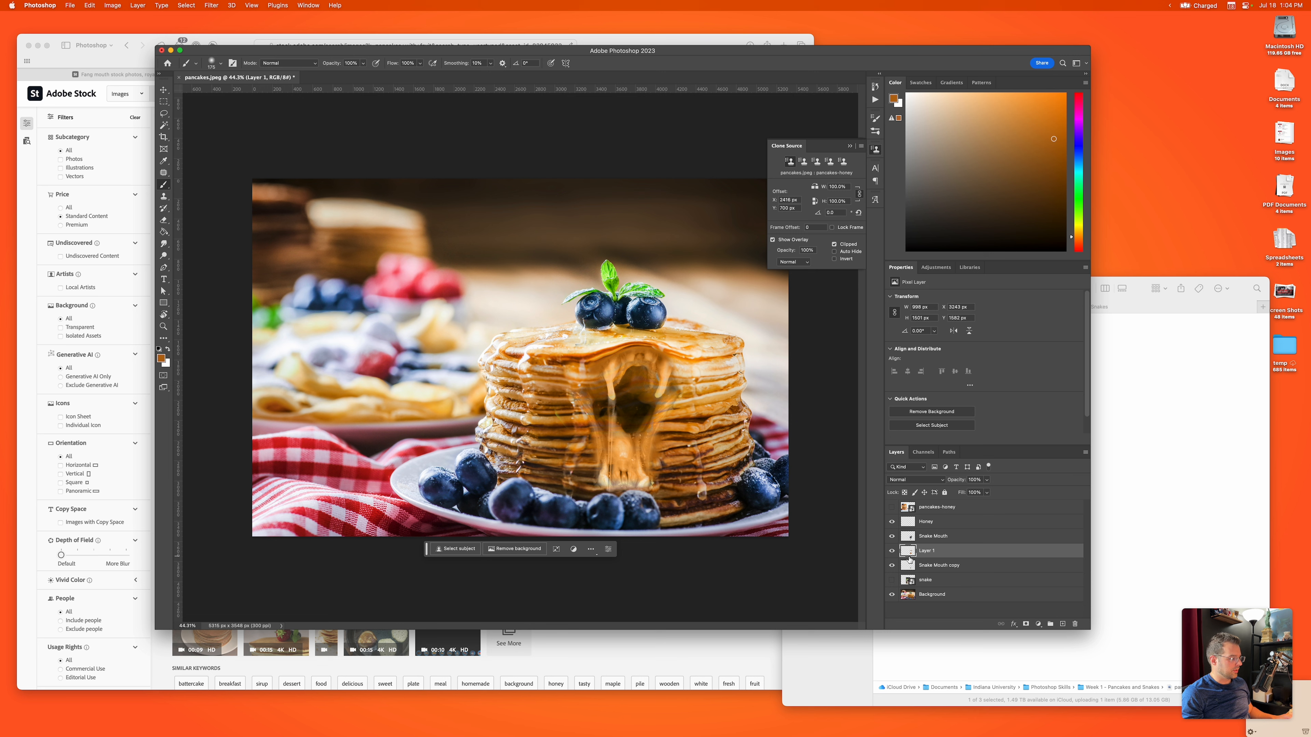
Step: Move Layer 1 below Snake Mouth copy, compare it hidden and shown, and lower its opacity to 95%
left_click_drag(910, 559, 928, 572)
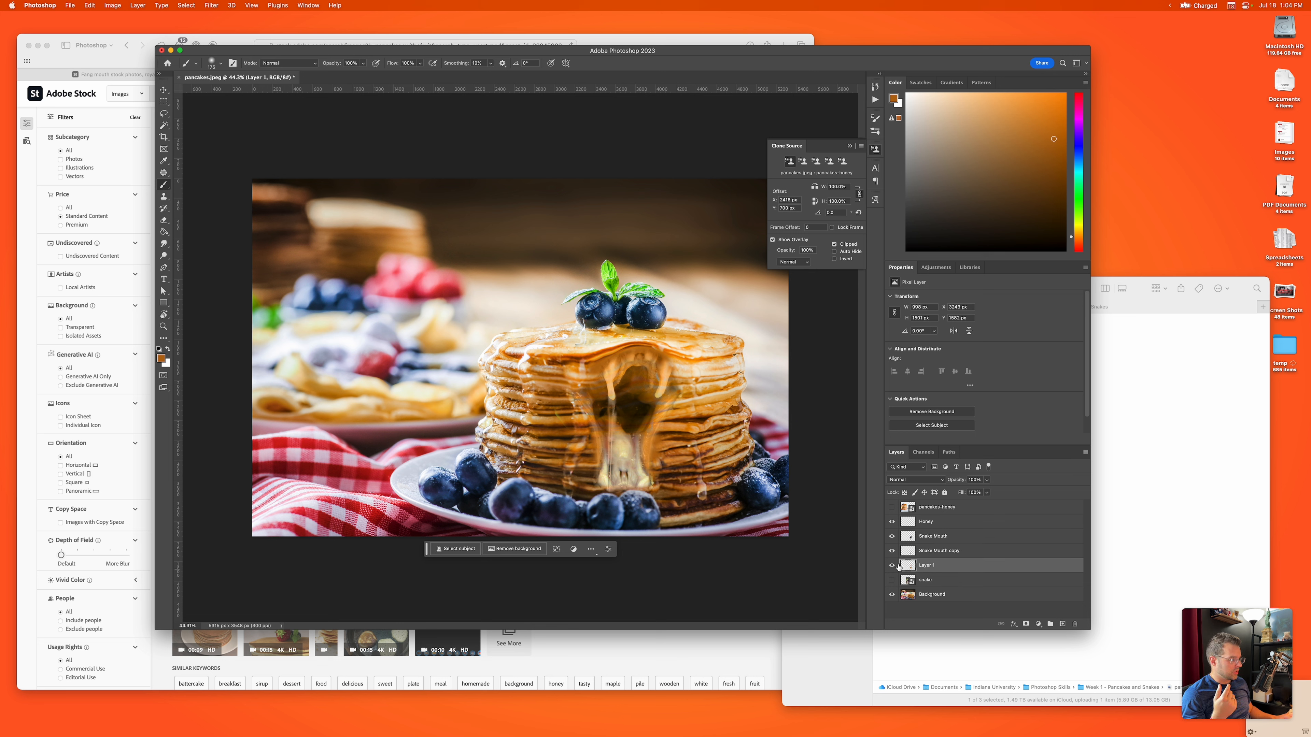
left_click(892, 566)
left_click(893, 566)
left_click_drag(953, 482, 955, 482)
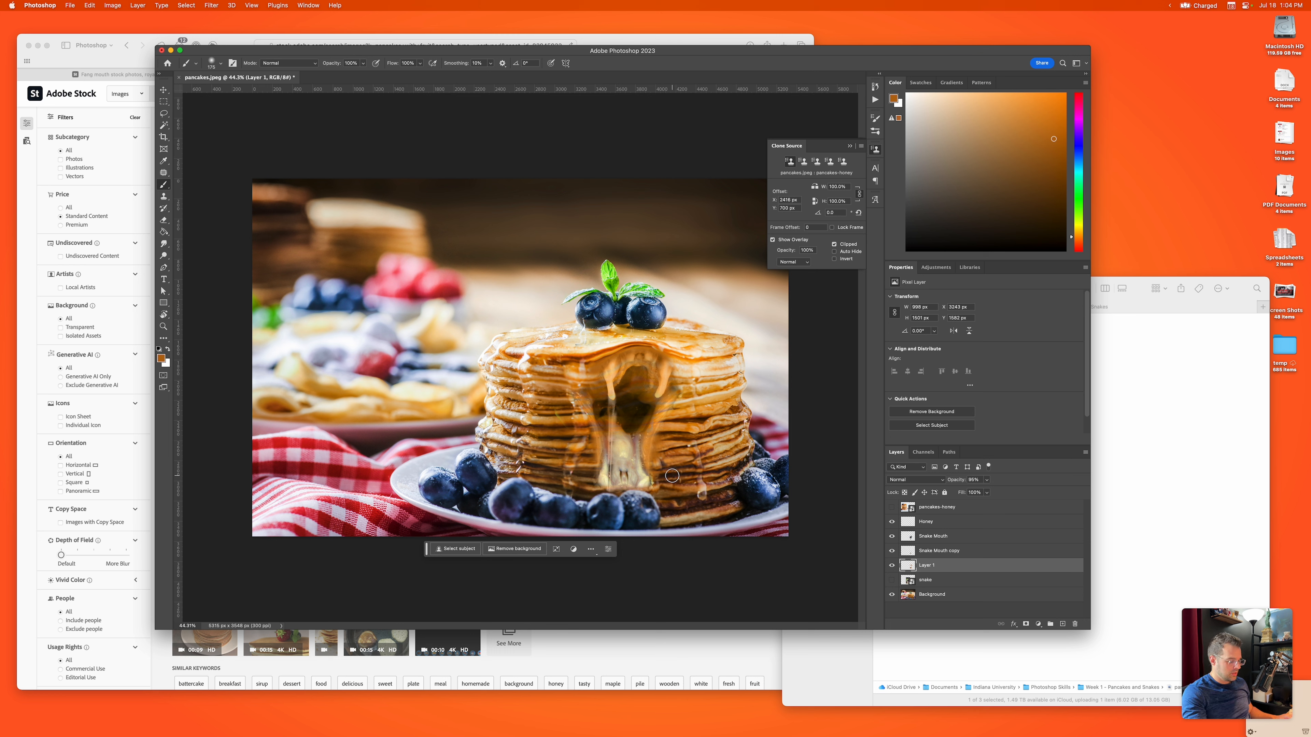
key("e")
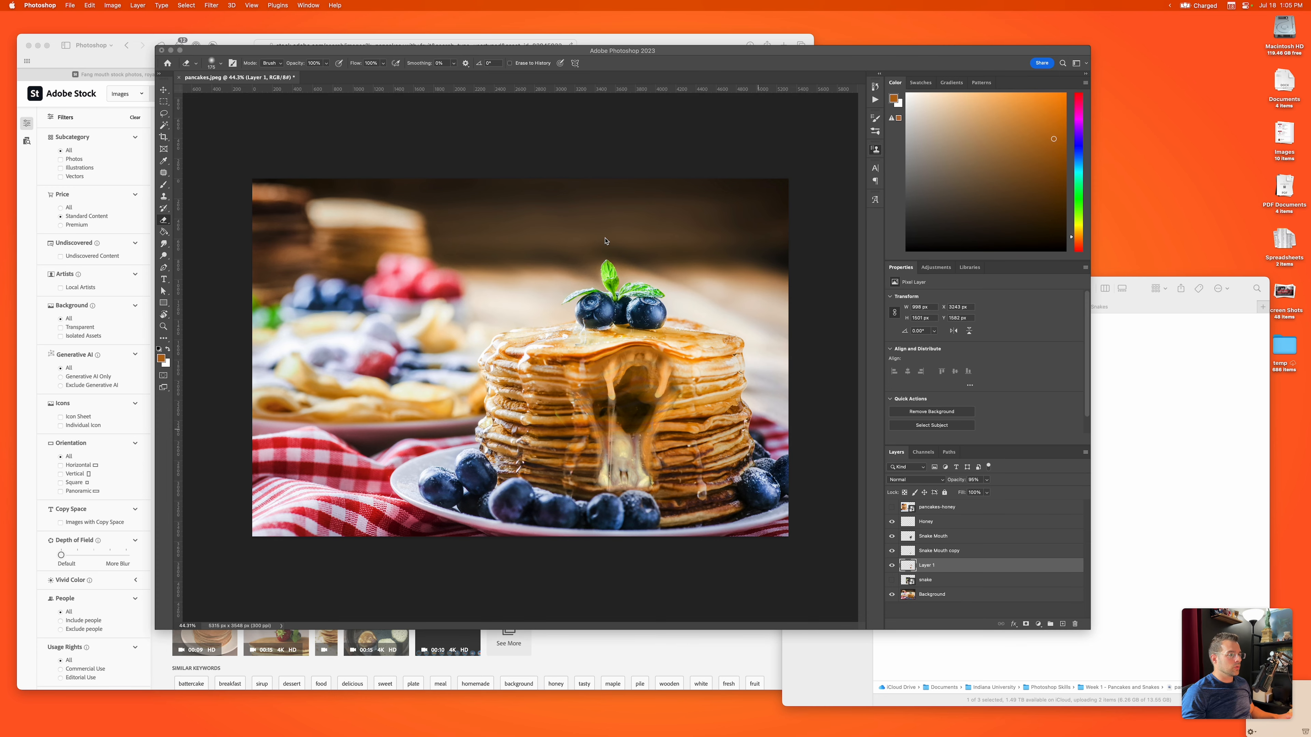
Step: Save the layered composite as pancakes.psd in Photoshop format in the Week 1 - Pancakes and Snakes folder
left_click(66, 4)
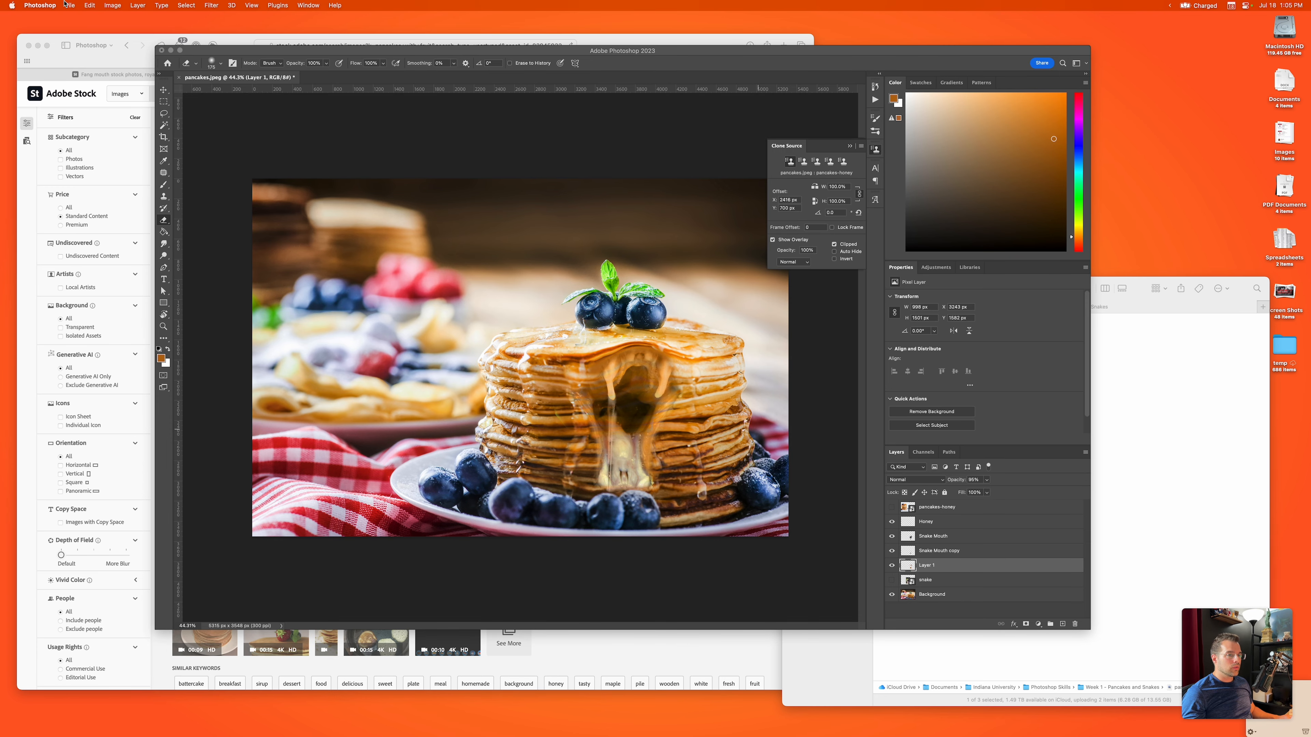
left_click(68, 5)
left_click(83, 104)
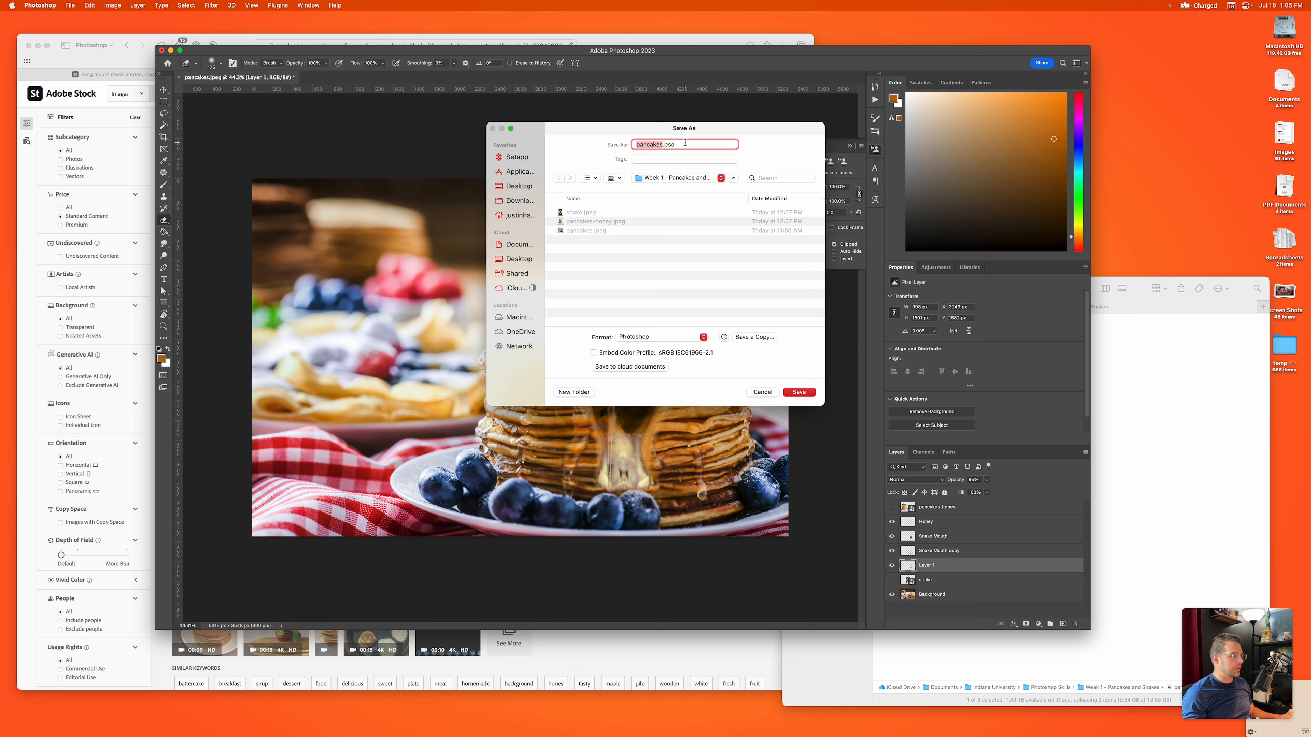
left_click(636, 338)
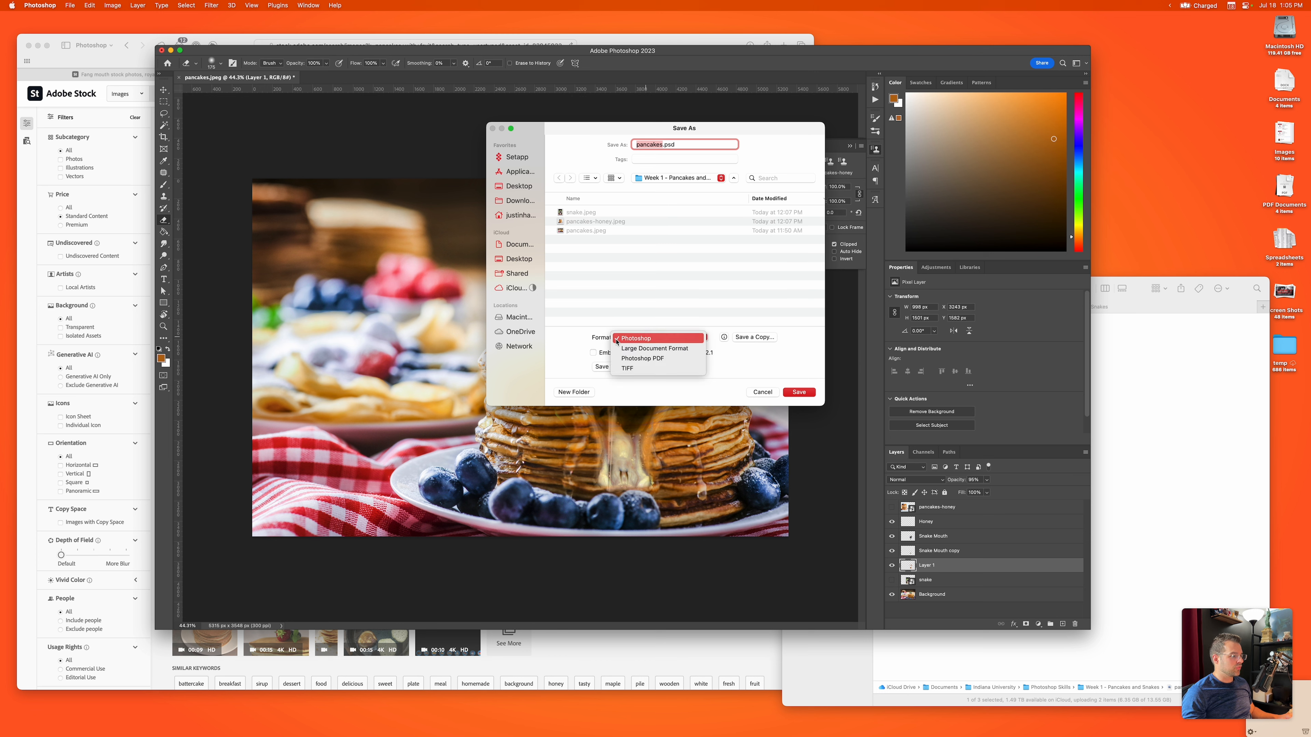
left_click(625, 341)
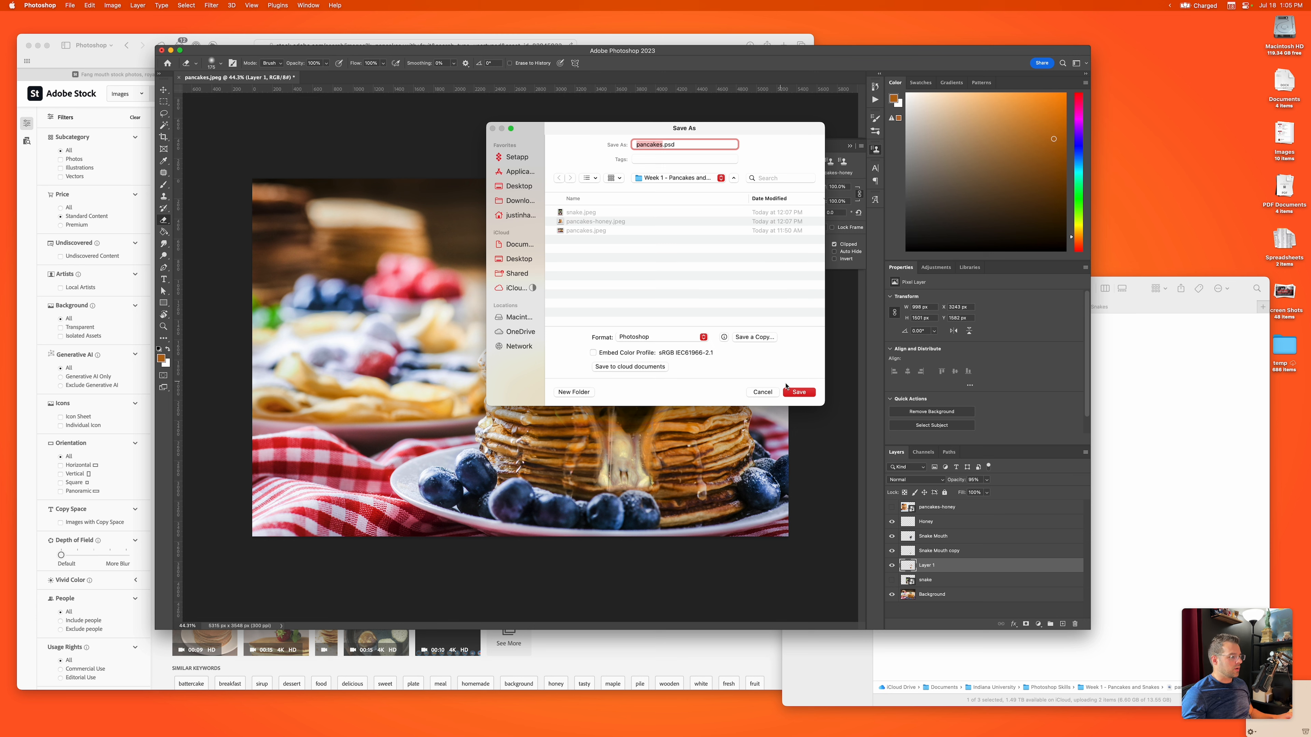
left_click(798, 392)
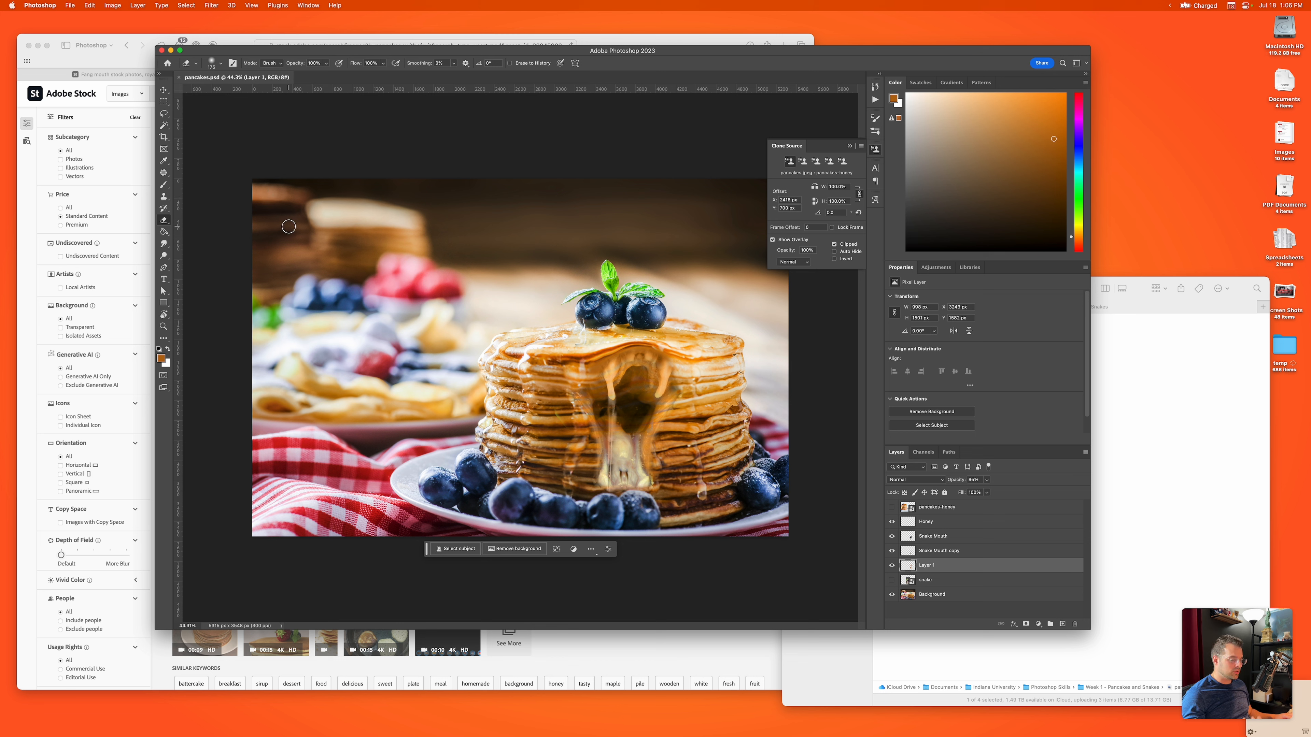
Step: Check the image's dimensions in pixels in the Image Size settings, leaving them without applying changes
left_click(113, 5)
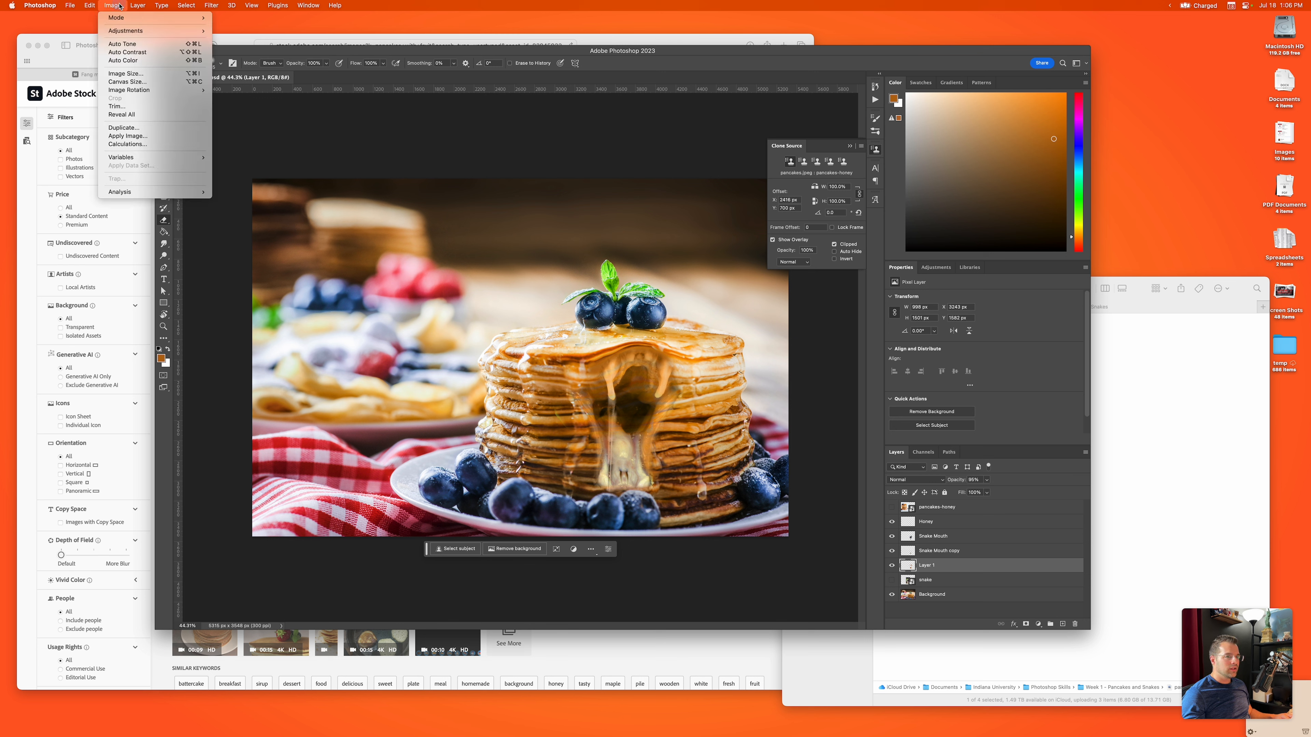
mouse_move(201, 35)
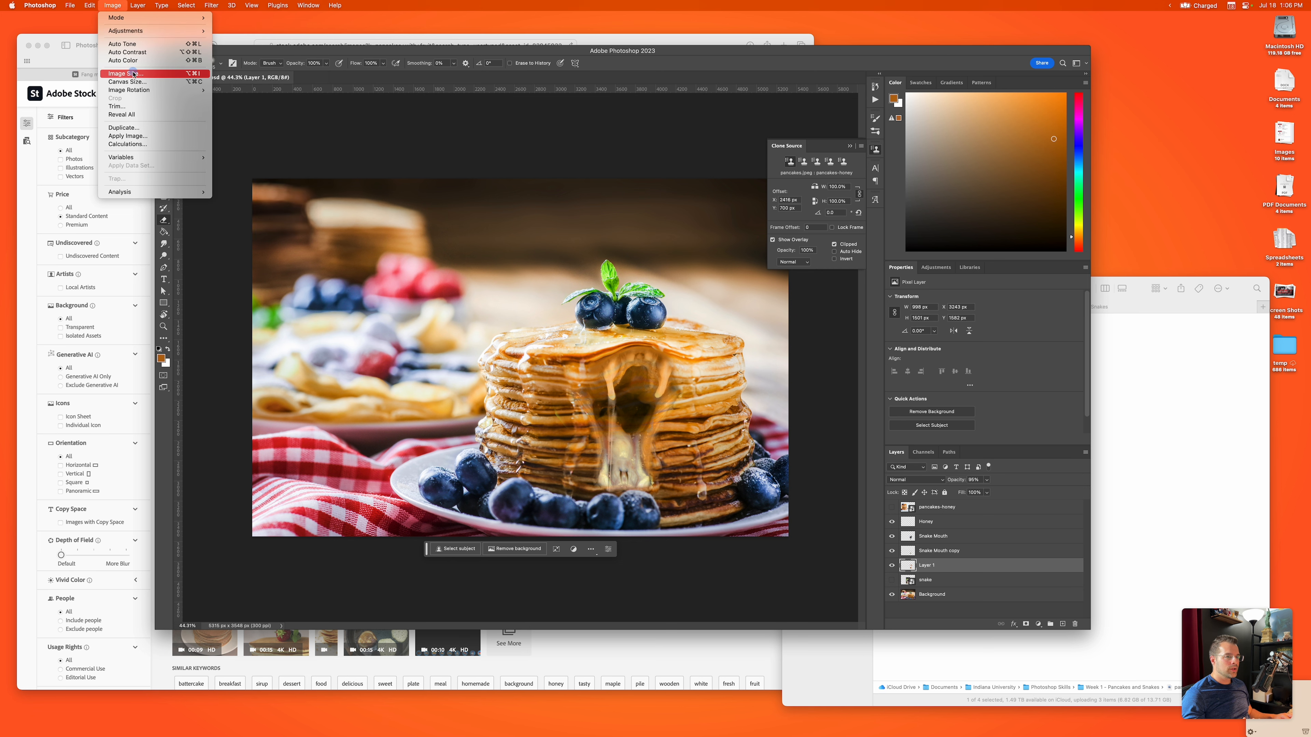
left_click(126, 73)
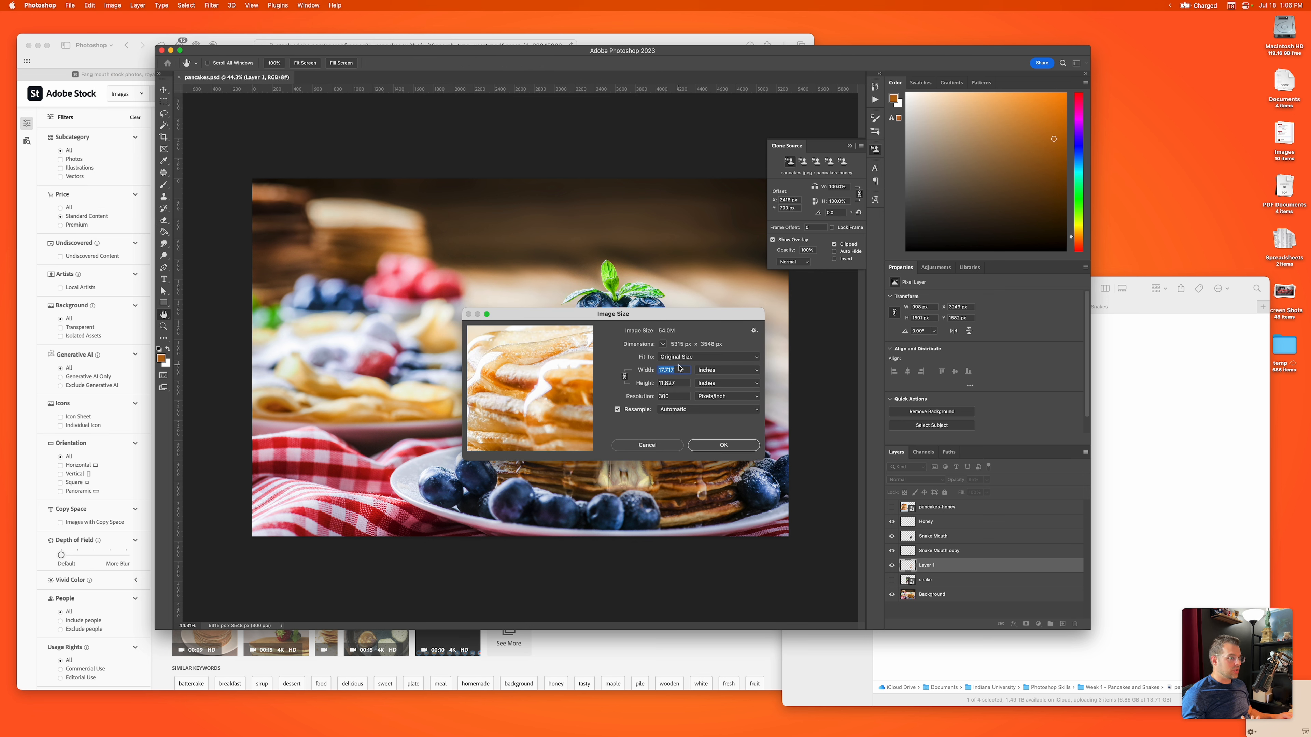
left_click(704, 372)
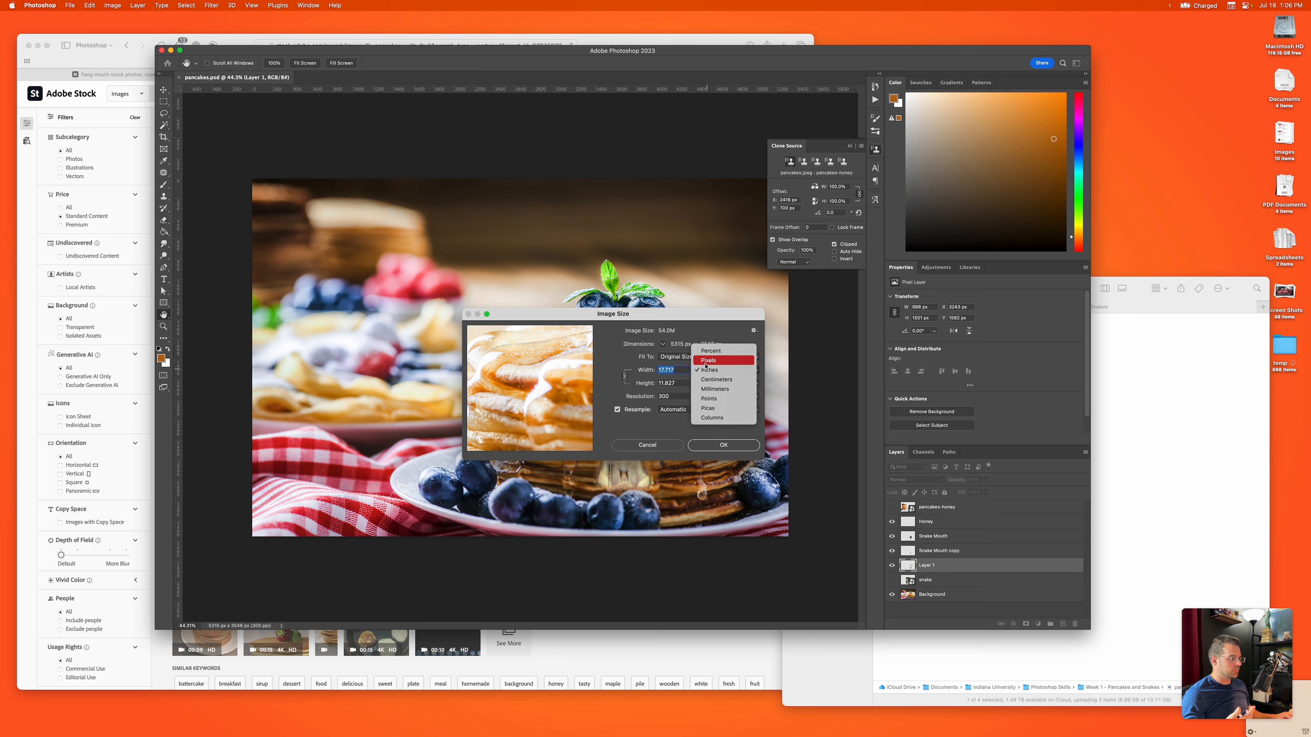
left_click(707, 362)
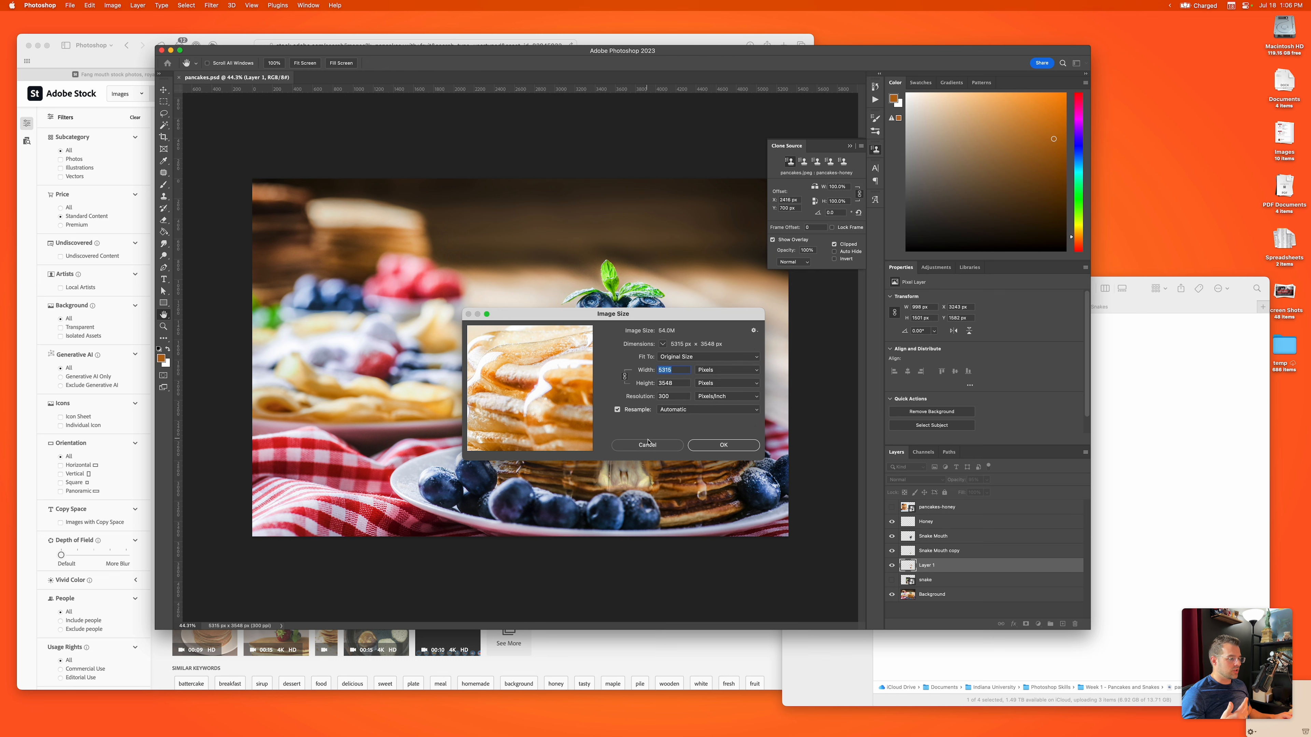
left_click(646, 444)
Step: Examine the individual pixels of the pancakes and blueberries at extreme magnification, returning to the whole image
scroll(626, 327, "up", 15)
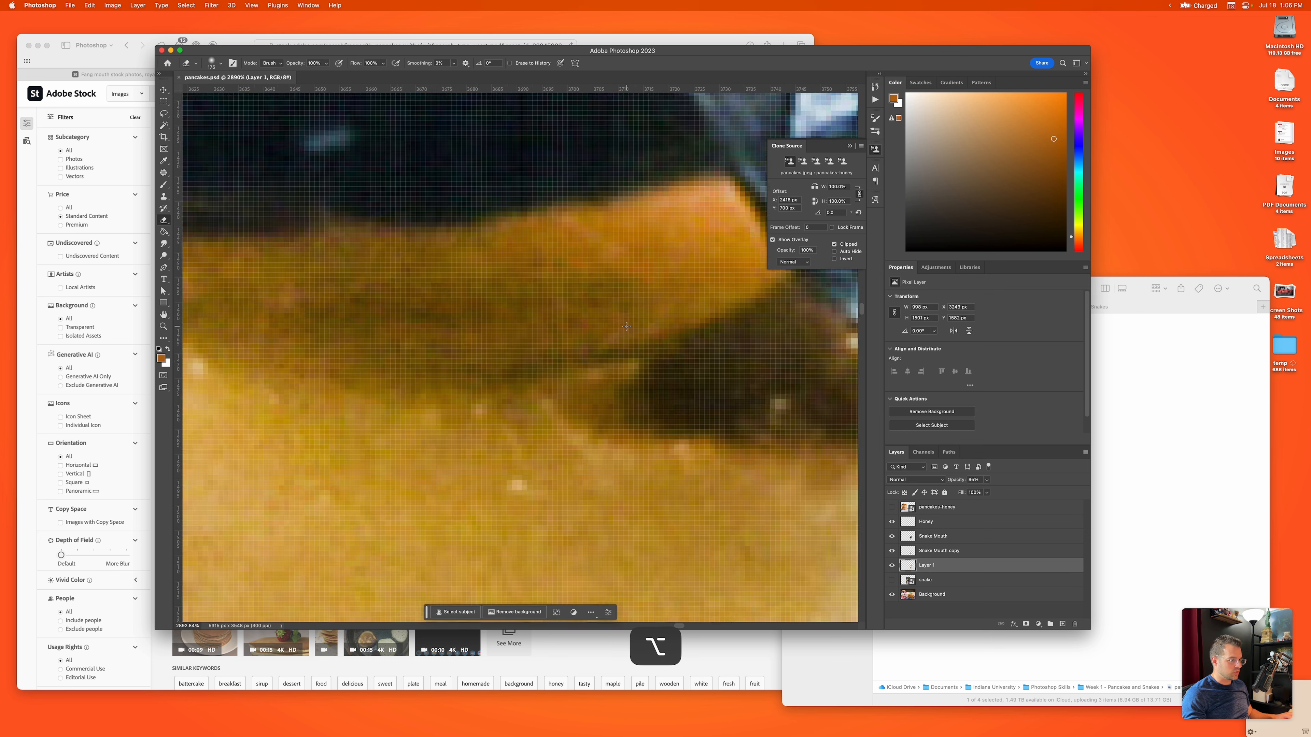
scroll(567, 362, "up", 1)
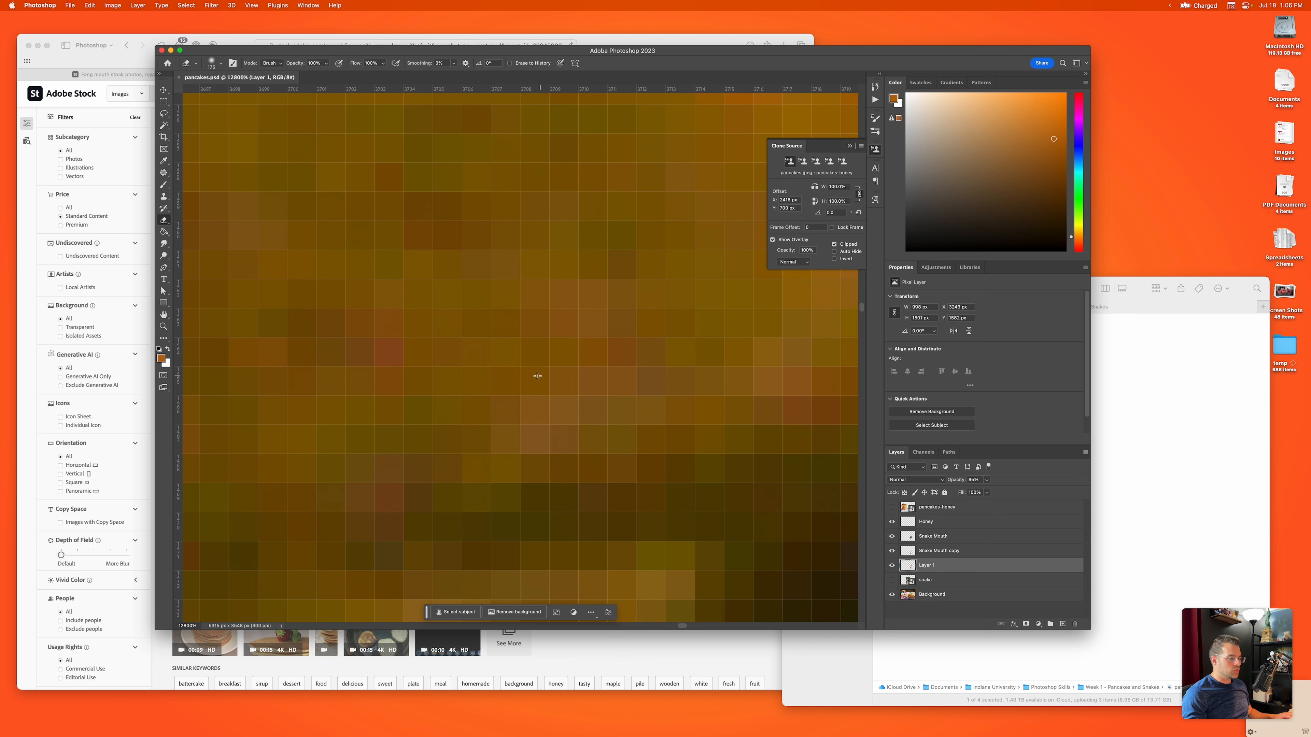
scroll(512, 368, "up", 5)
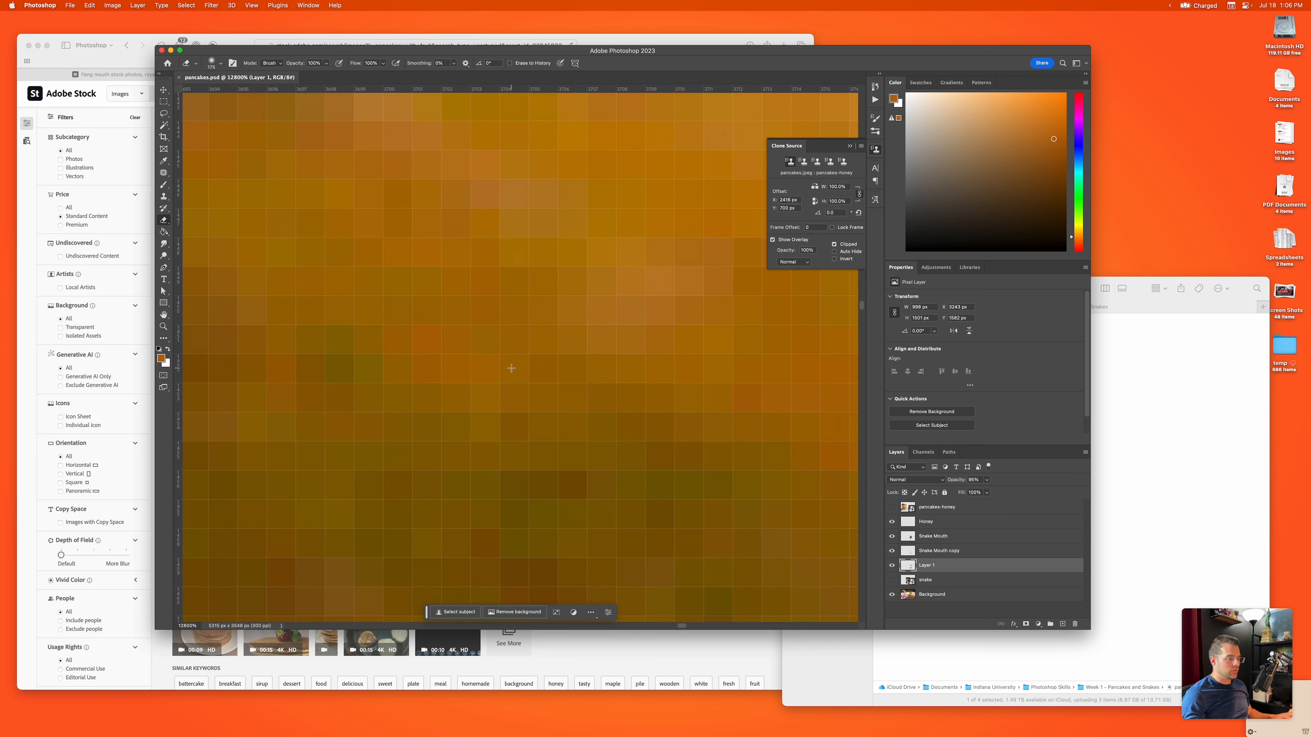
scroll(511, 368, "right", 5)
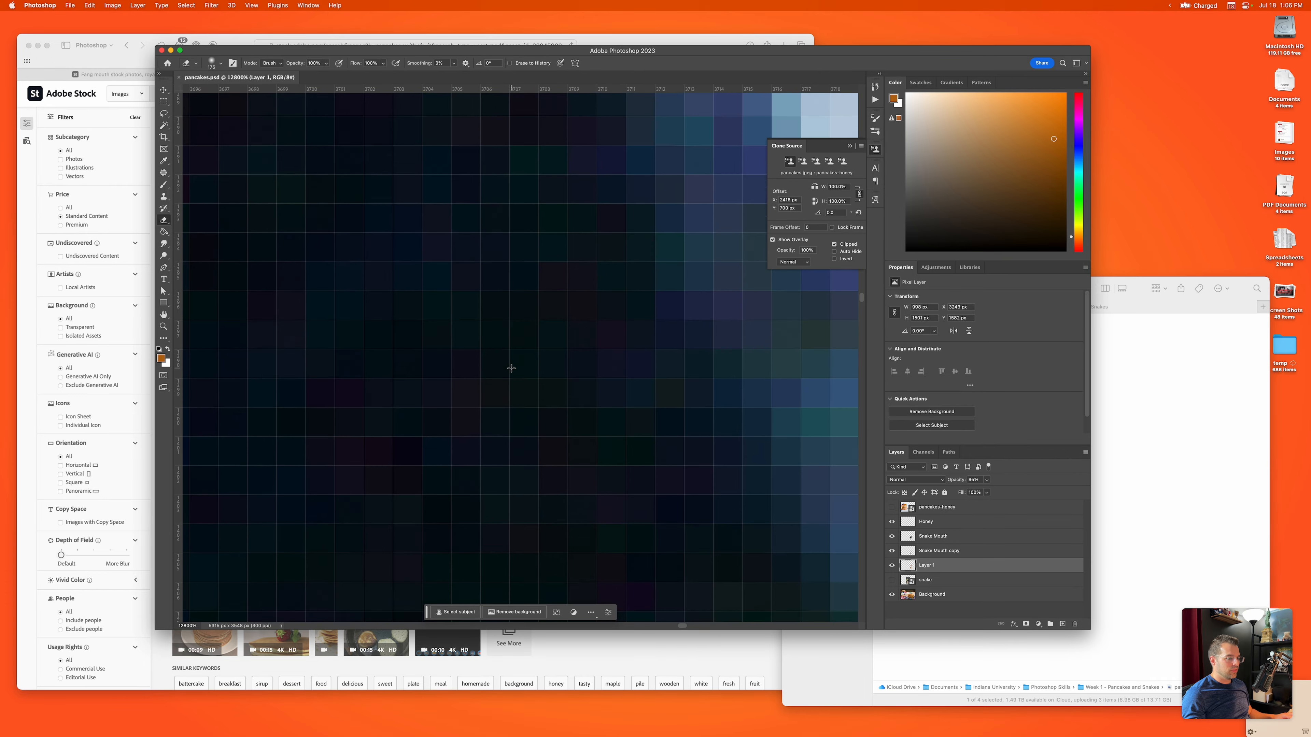
scroll(512, 368, "right", 15)
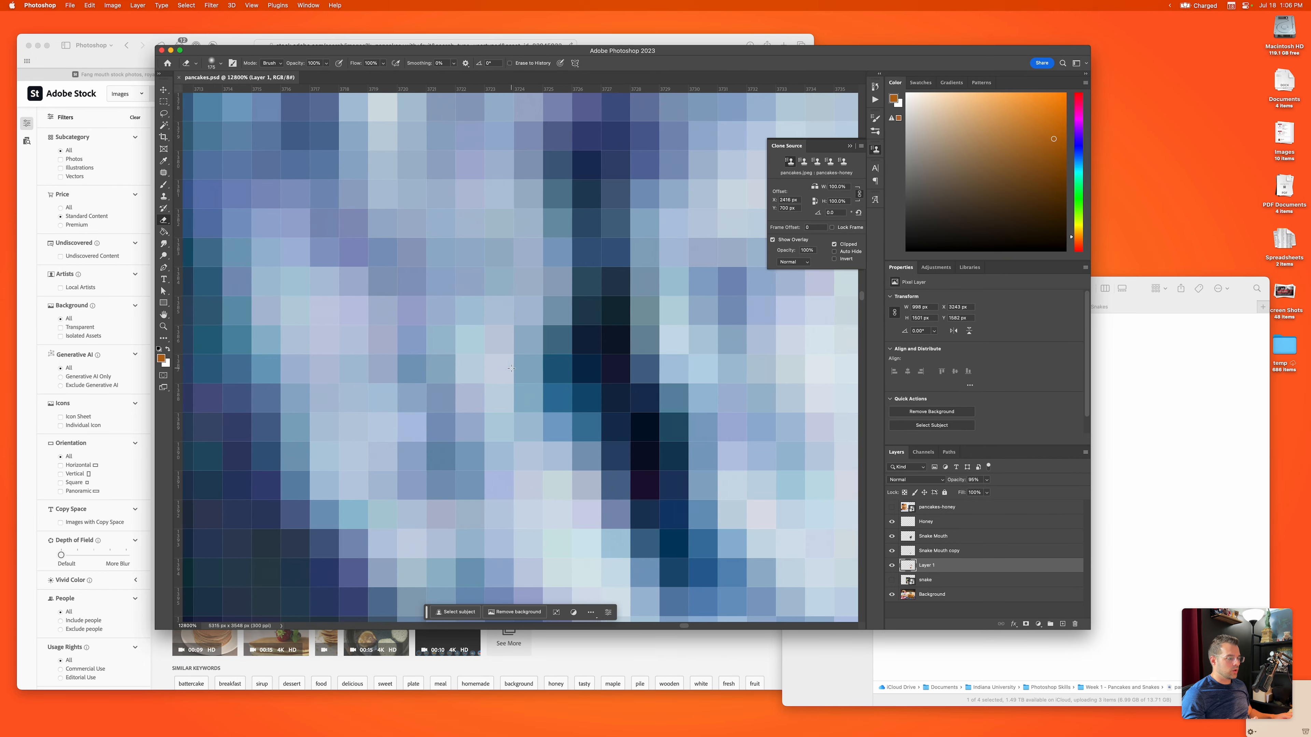
scroll(511, 368, "down", 15)
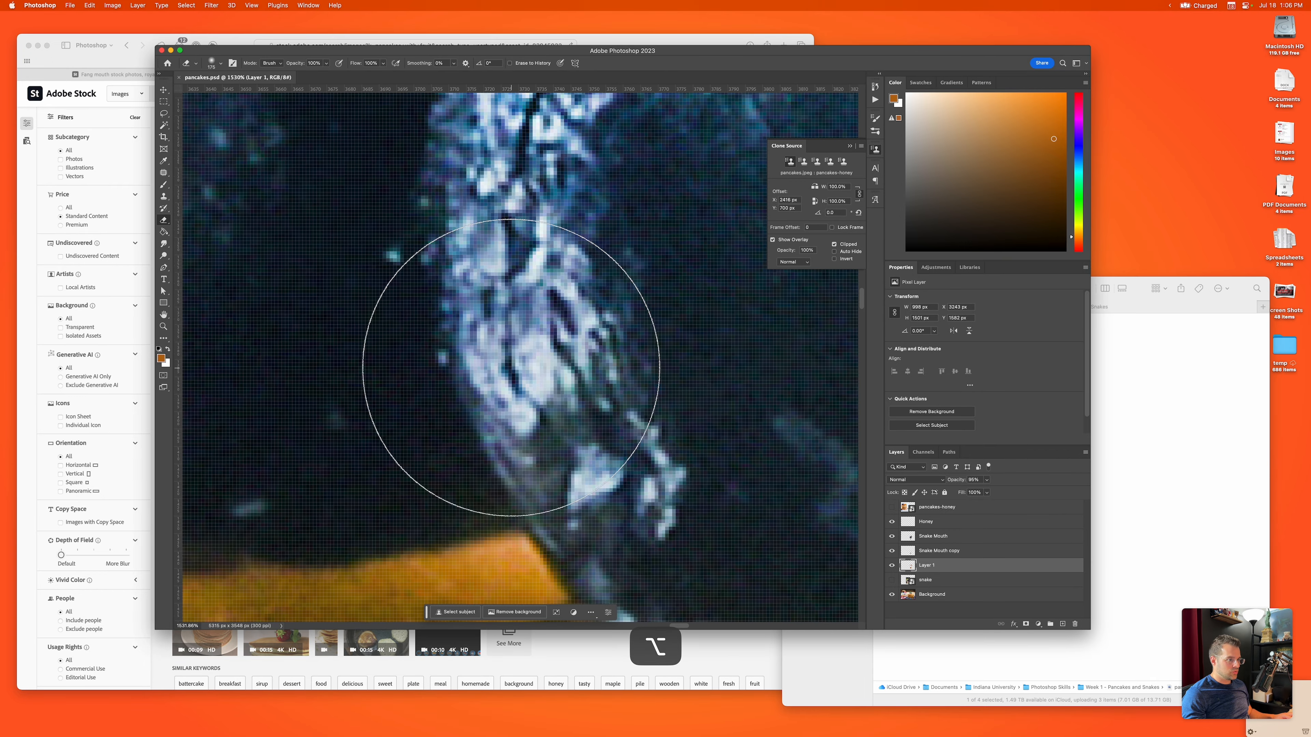
scroll(512, 368, "down", 10)
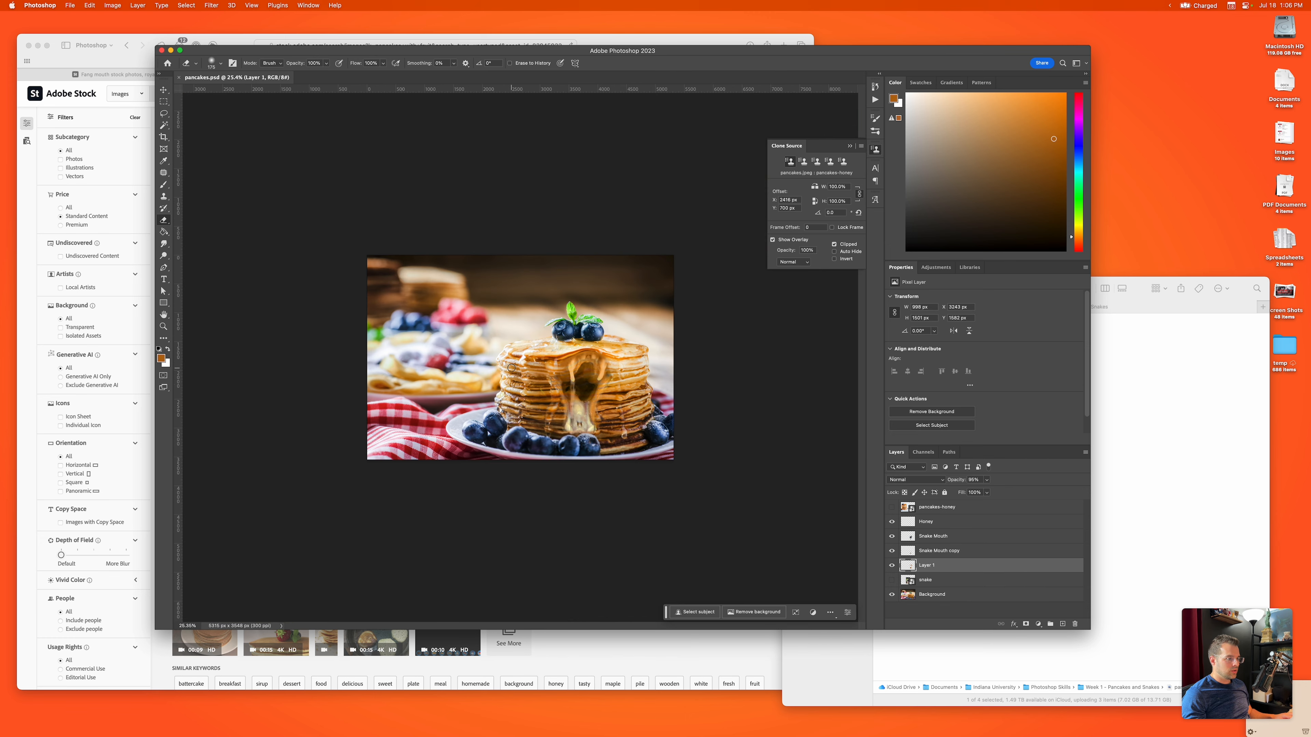
scroll(511, 368, "up", 4)
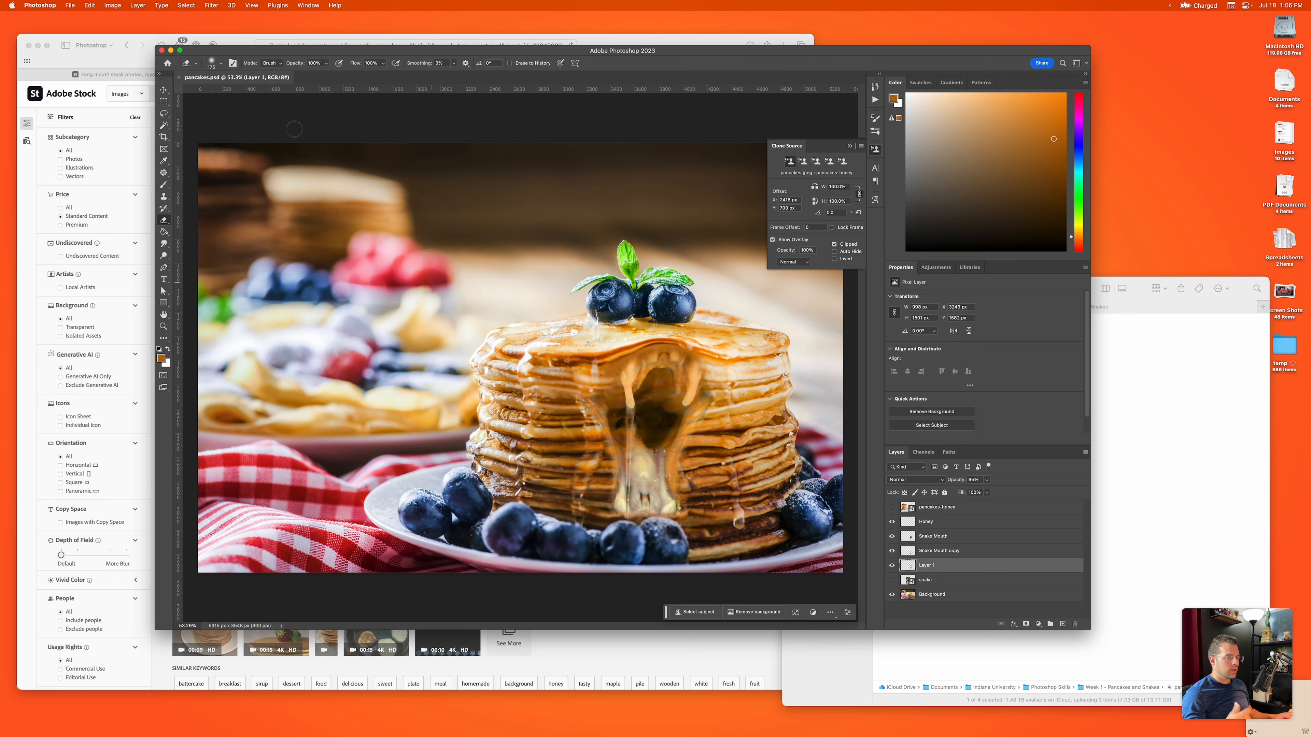
Step: Open the Image Size settings and show the document's width and height in pixels
left_click(112, 5)
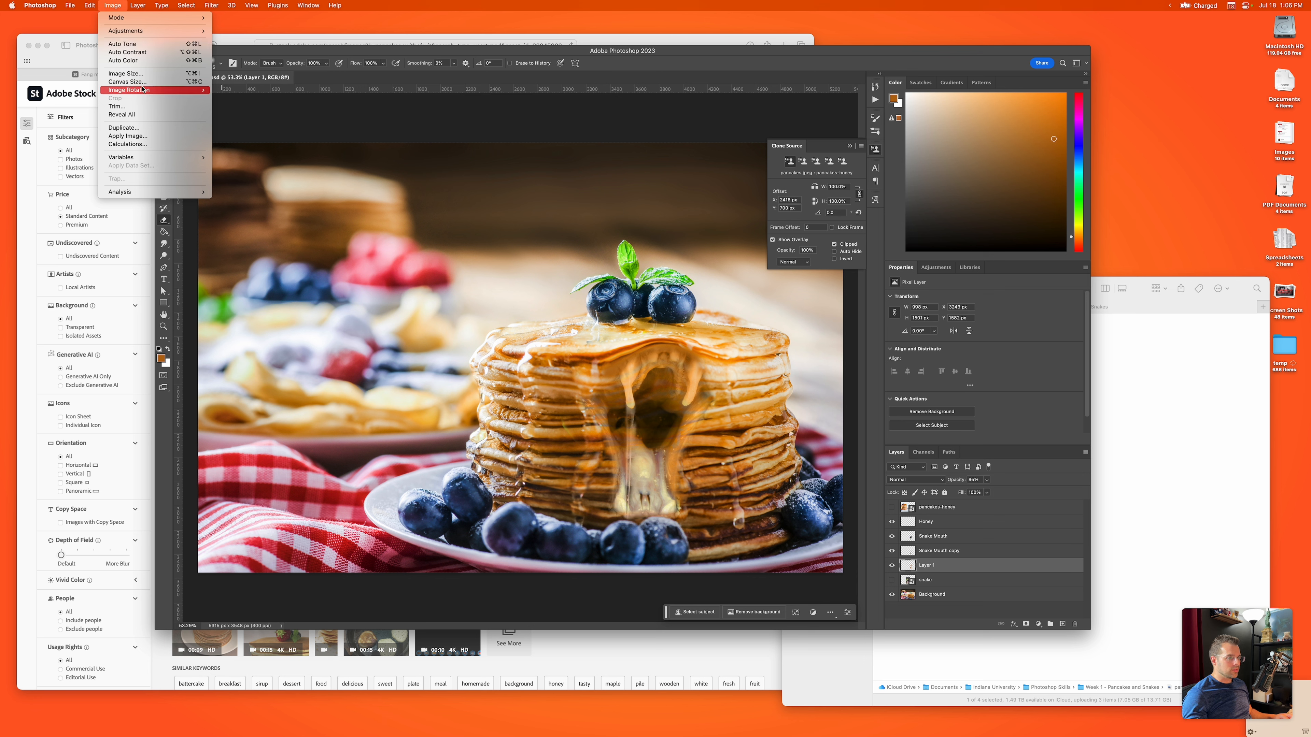
left_click(125, 73)
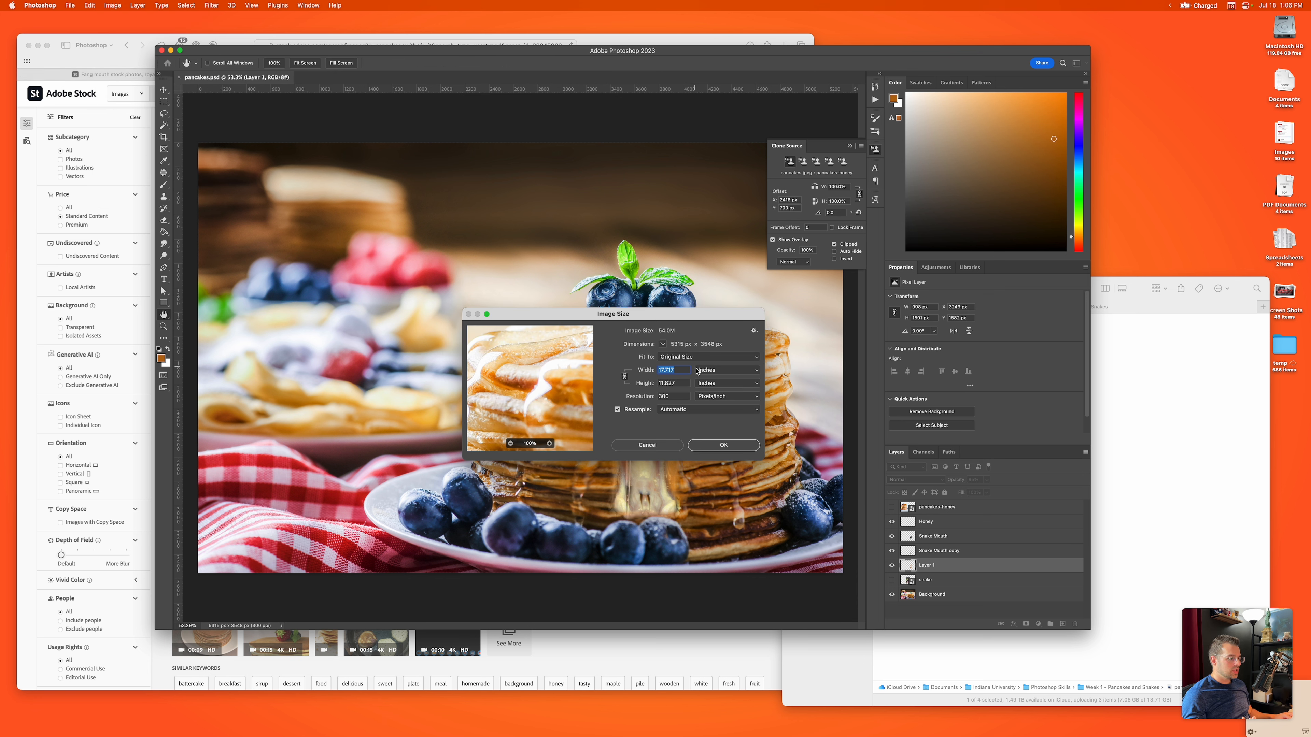
left_click(719, 370)
left_click(714, 361)
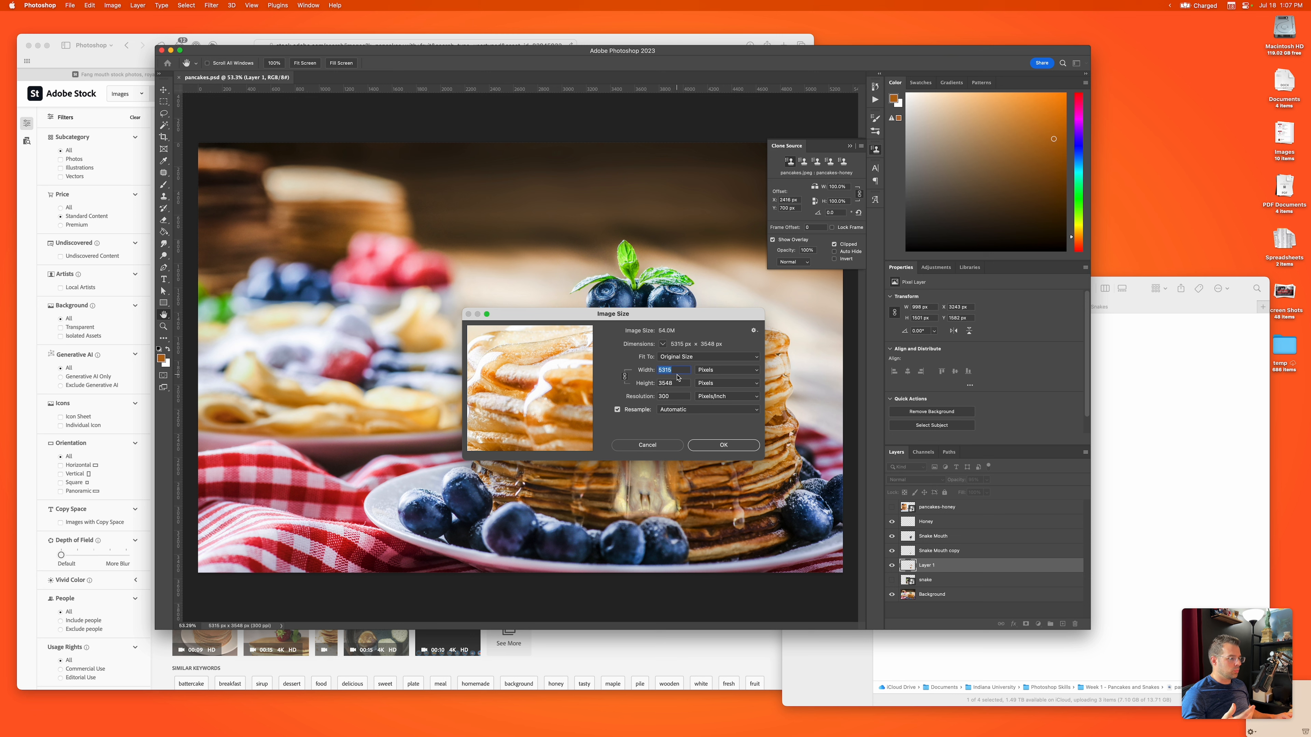
Step: Try a resolution of 72 pixels/inch in the Image Size settings, then return it to 300
left_click(677, 372)
double_click(672, 375)
left_click_drag(674, 398, 656, 398)
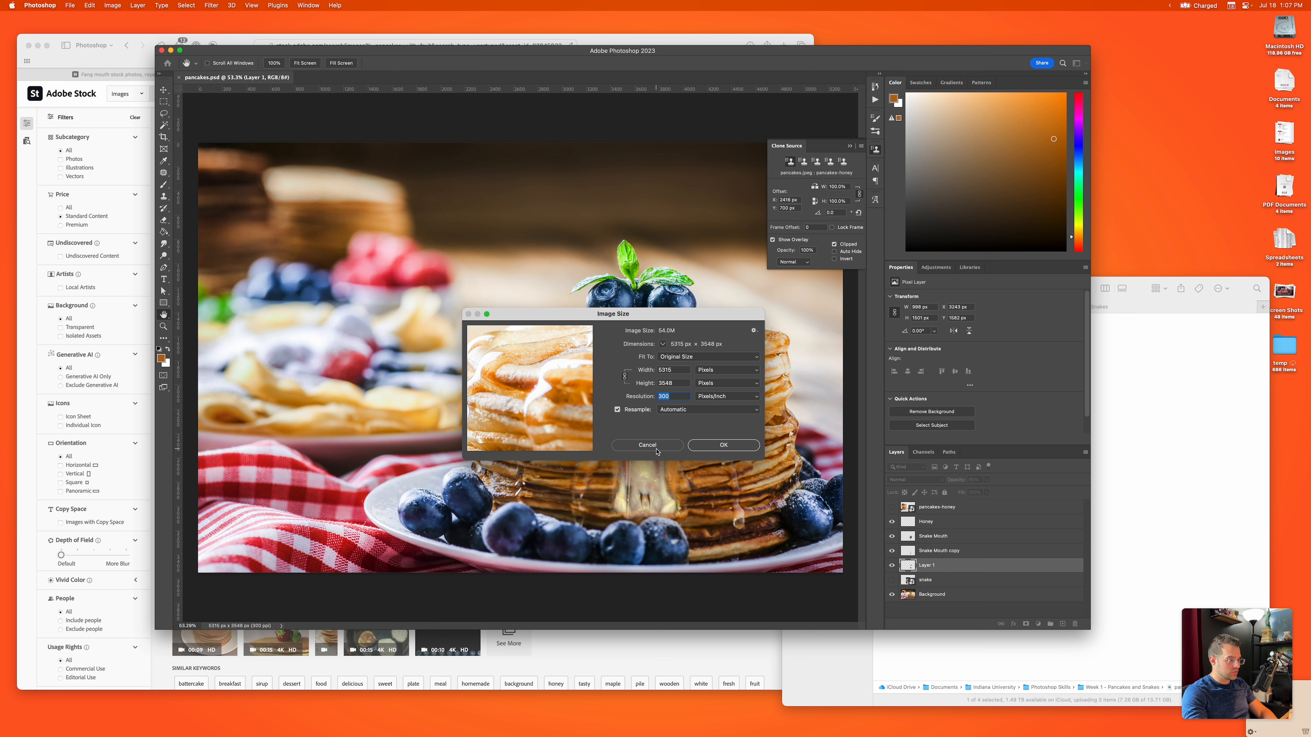
type("72")
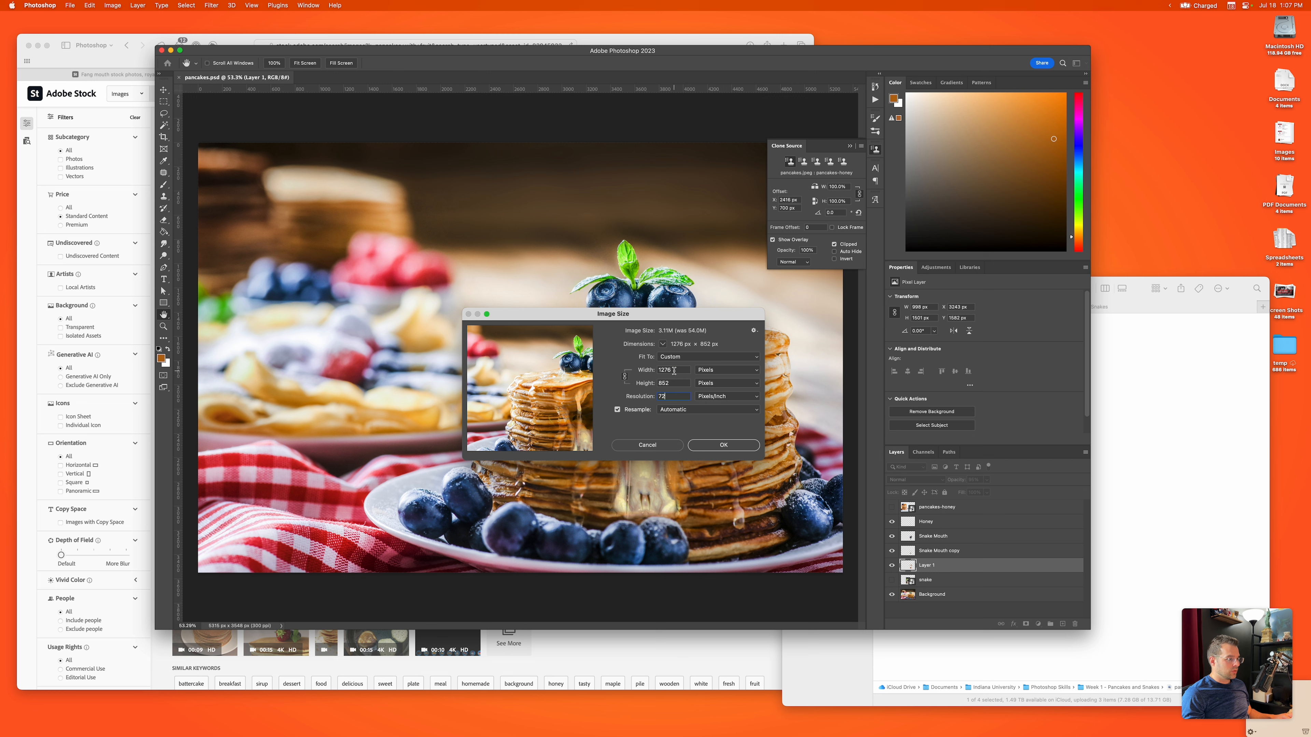
left_click_drag(672, 371, 652, 384)
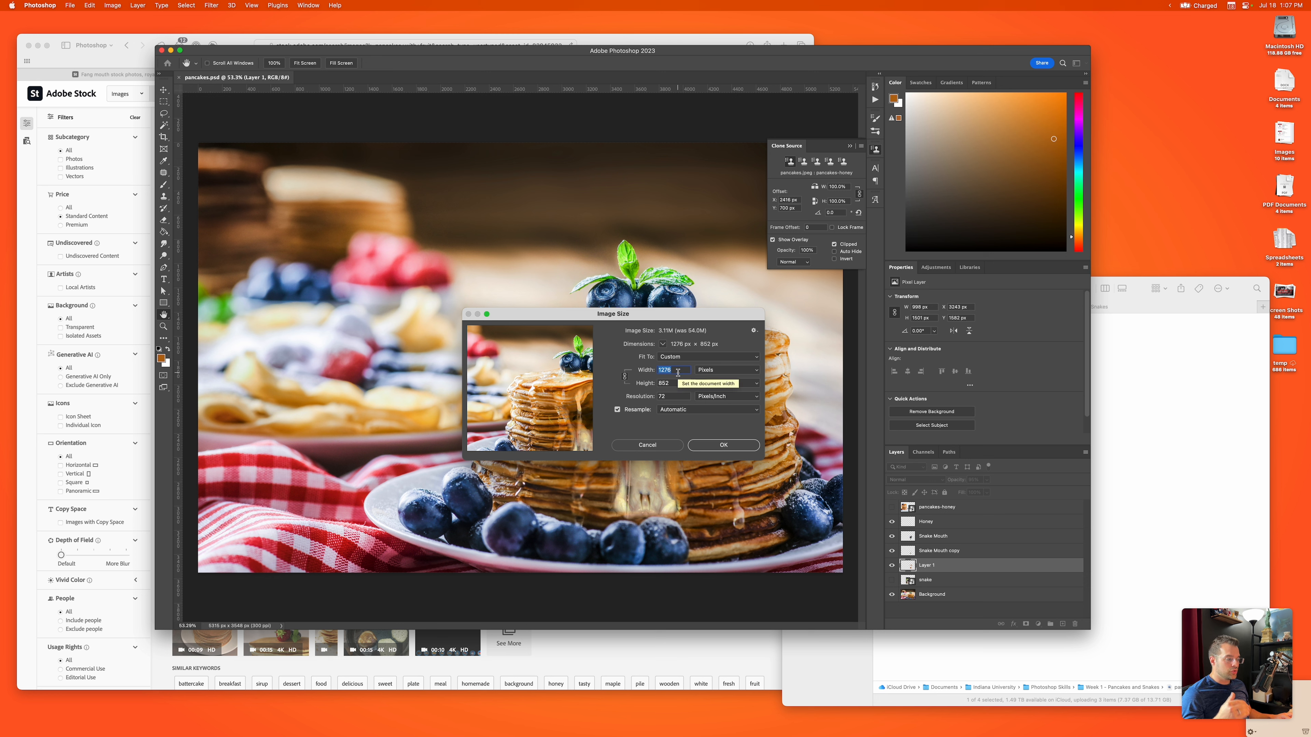
double_click(659, 396)
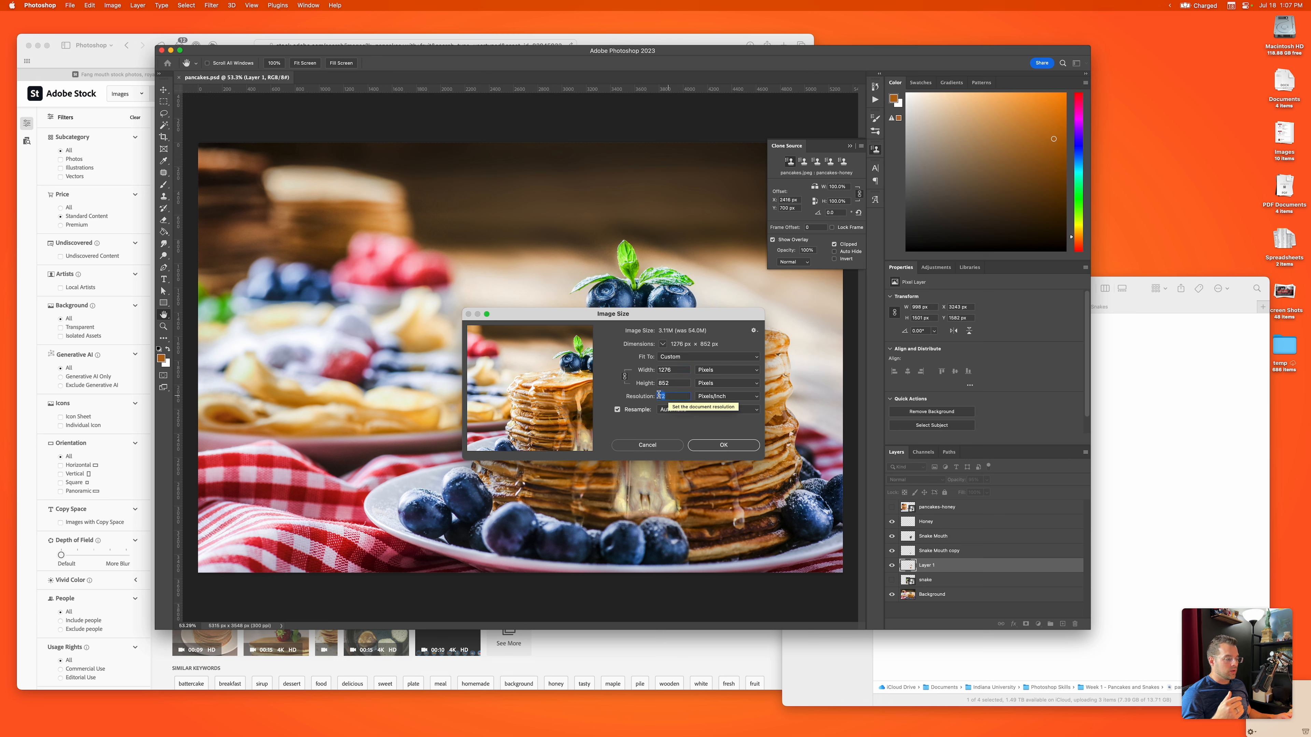
type("300")
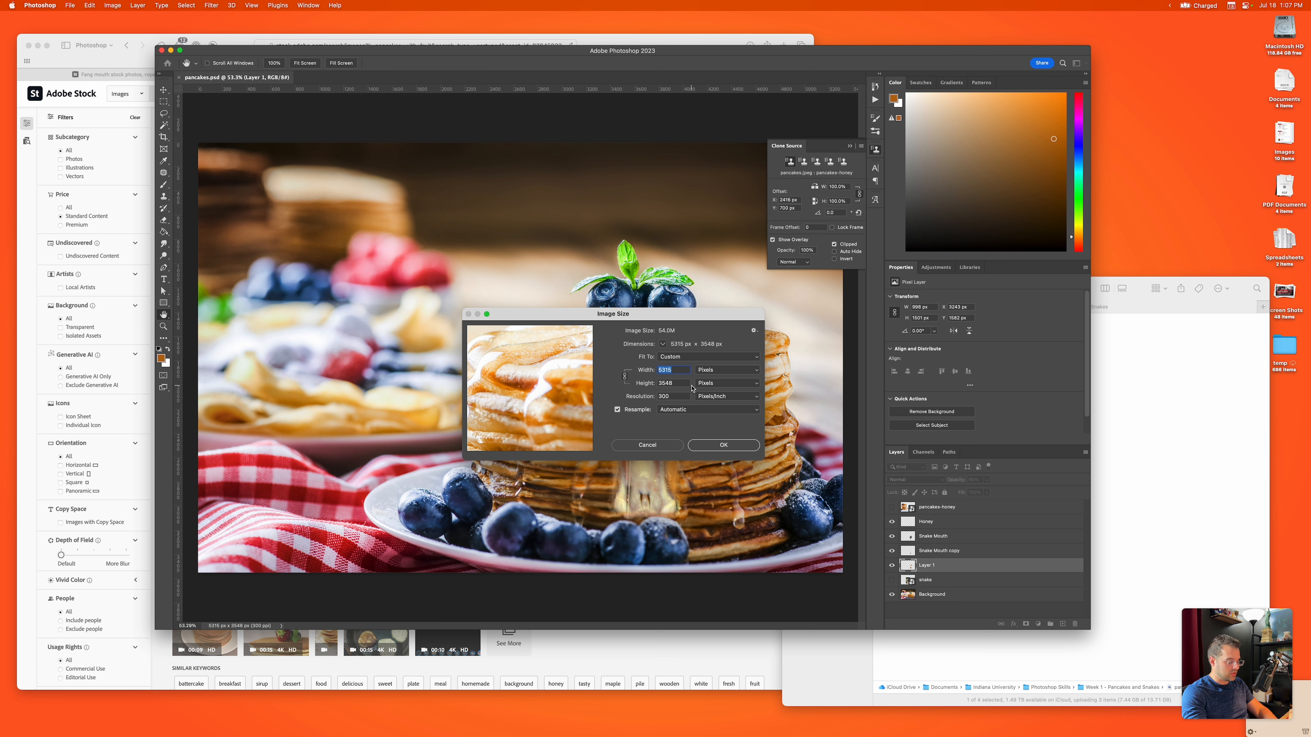
type("2000")
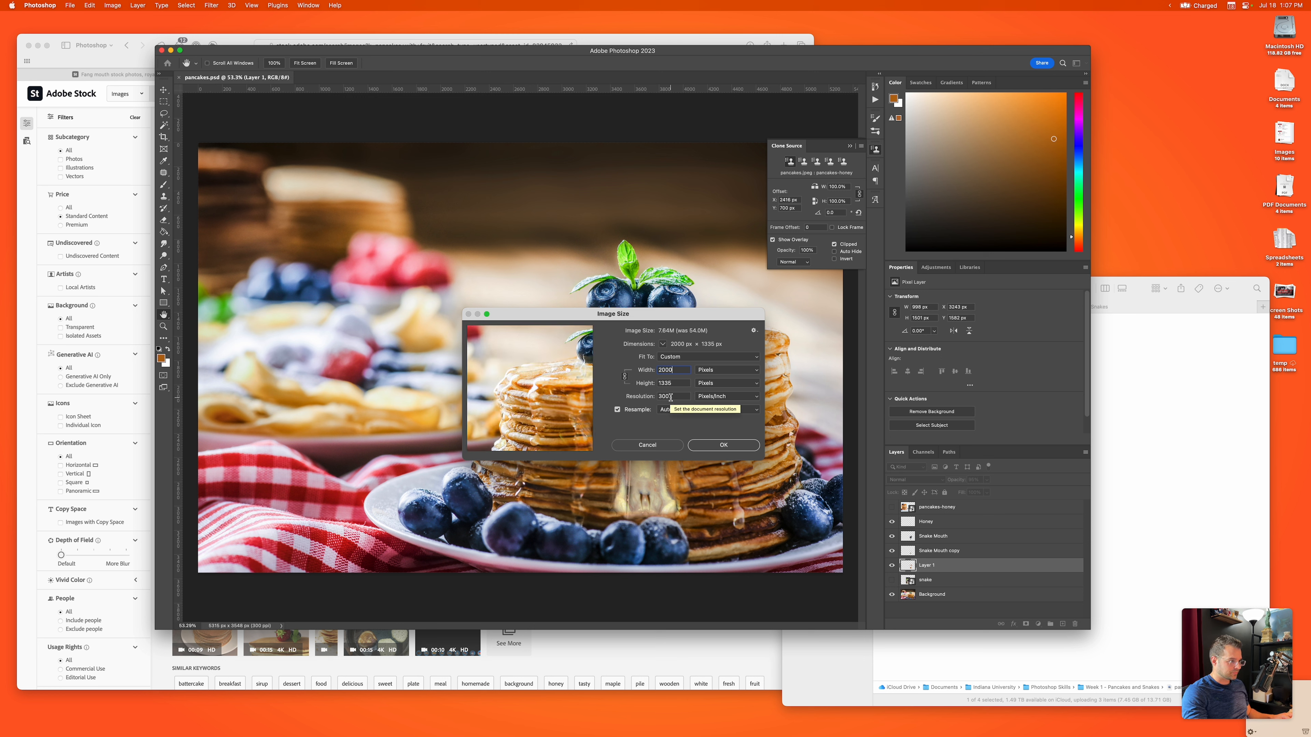
Step: Resize the image to 2000 pixels wide at a resolution of 72 pixels/inch
left_click_drag(672, 397, 647, 397)
type("72")
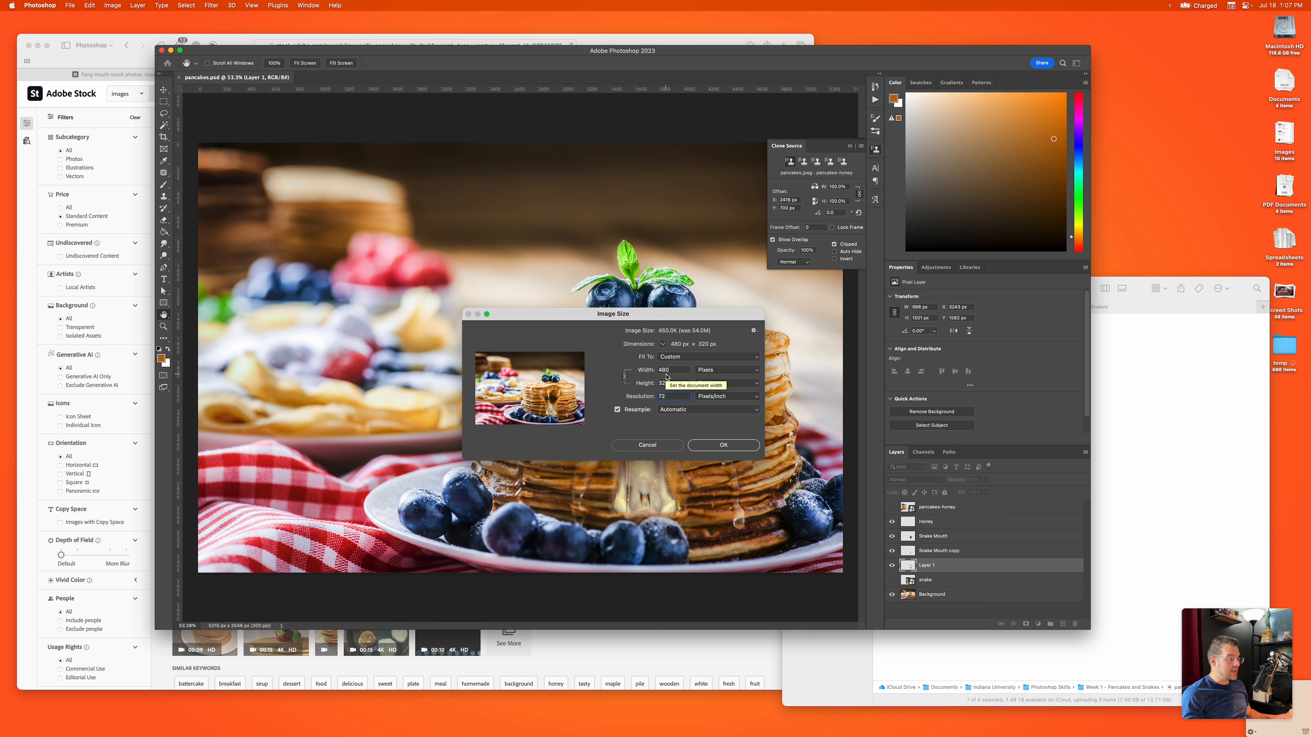
double_click(666, 370)
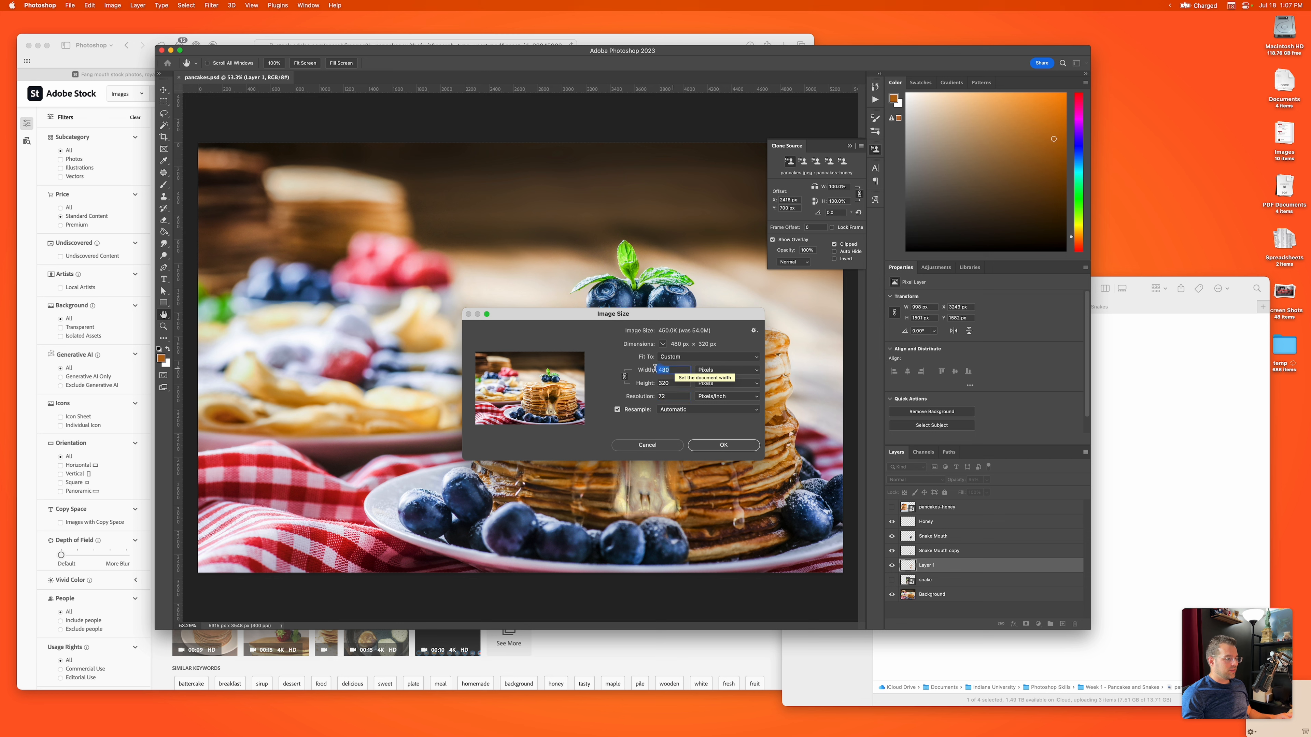
type("2000")
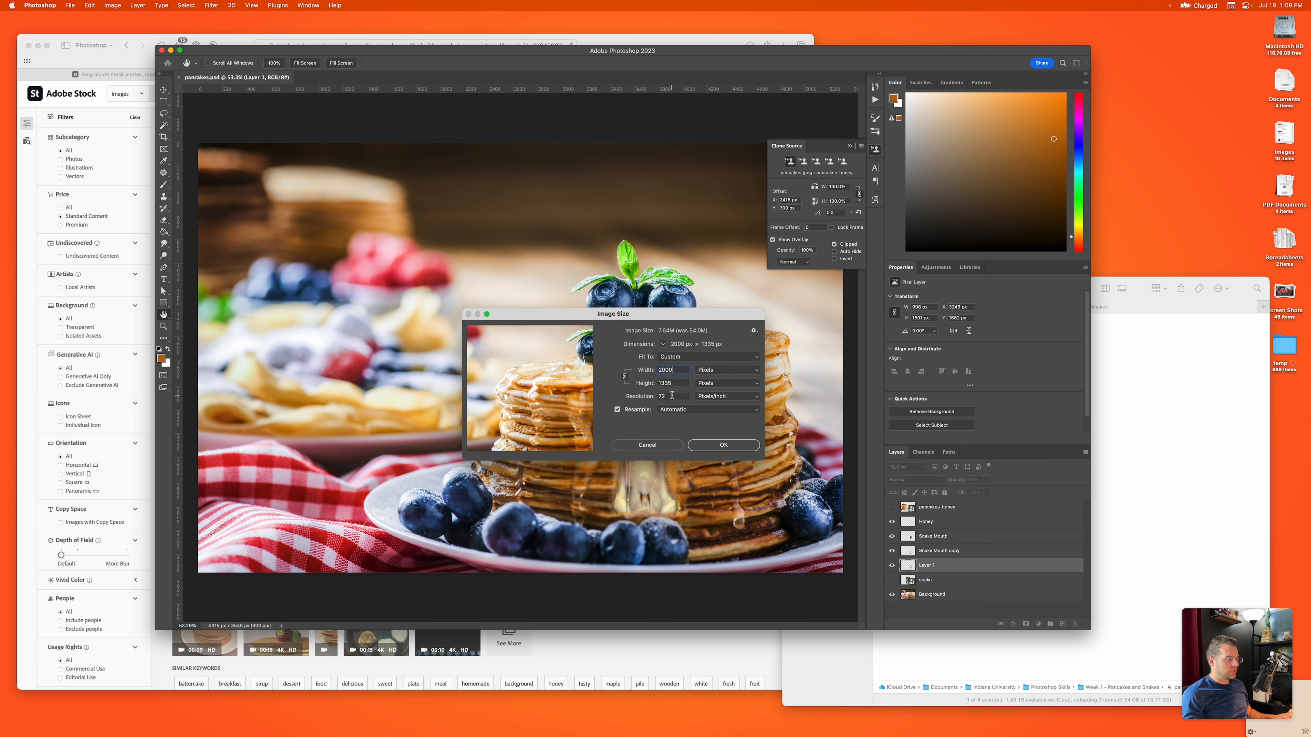
key("super+z")
left_click(724, 445)
key("e")
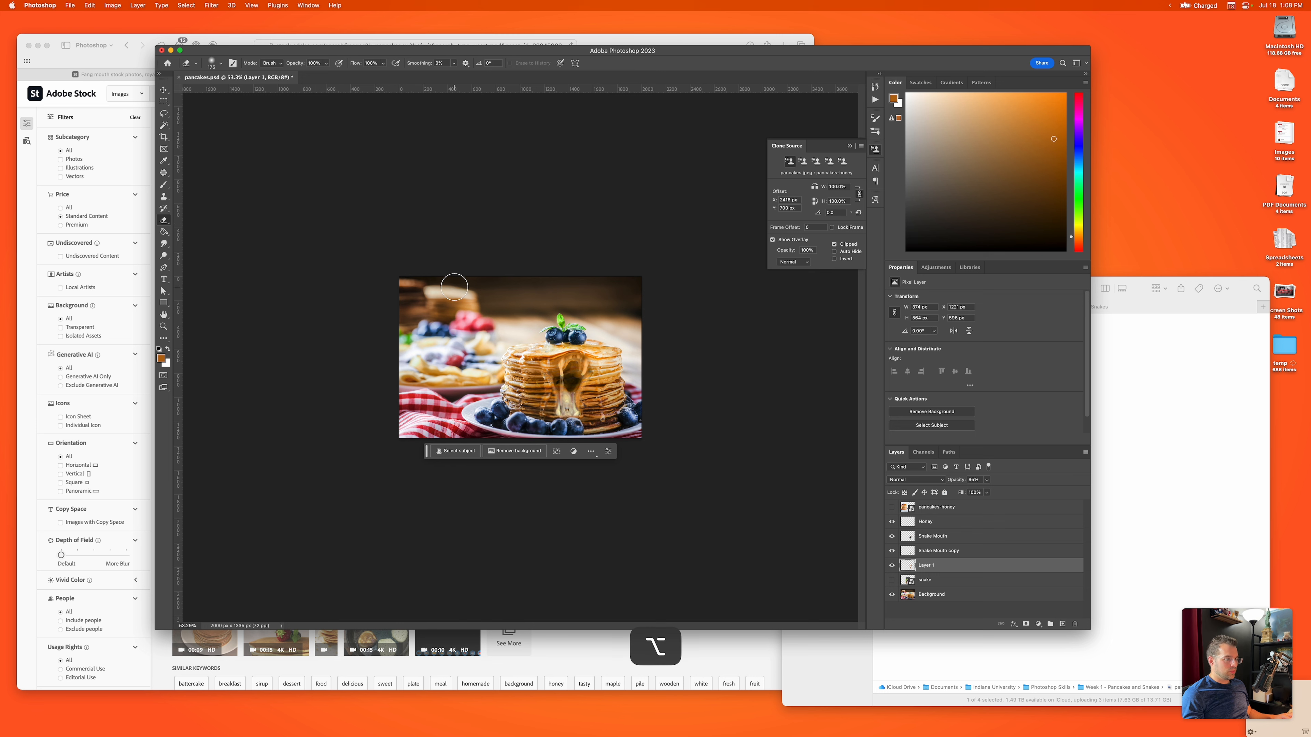
Step: Check the resized composite on the canvas and save it to the existing pancakes.psd
scroll(454, 286, "up", 5, "alt")
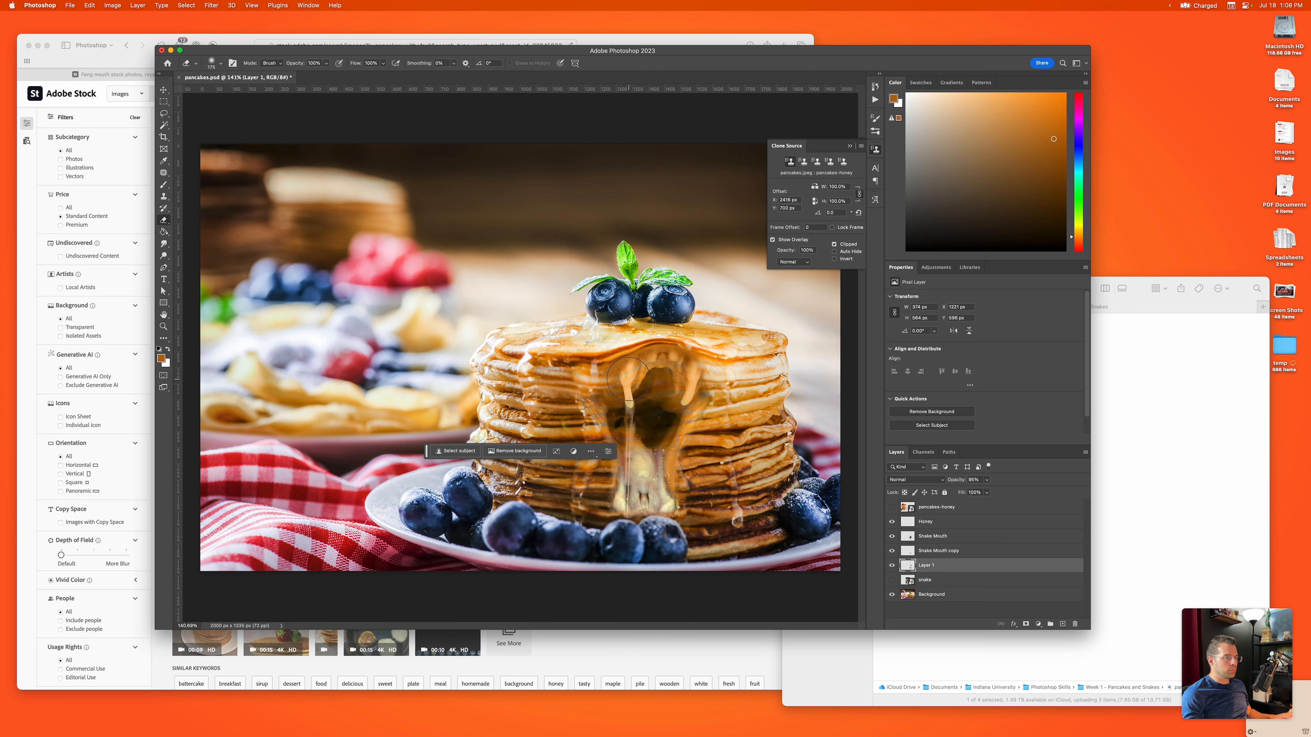
scroll(347, 194, "down", 3, "alt")
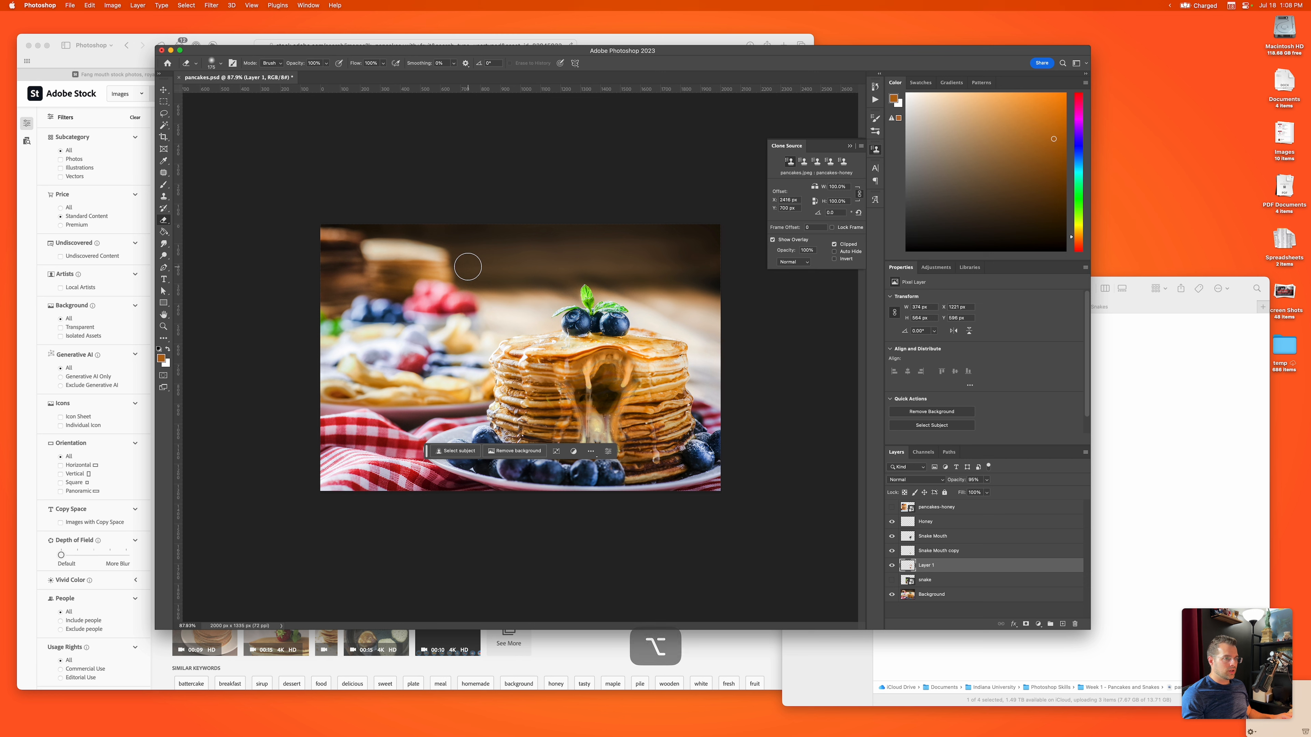
key("super+0")
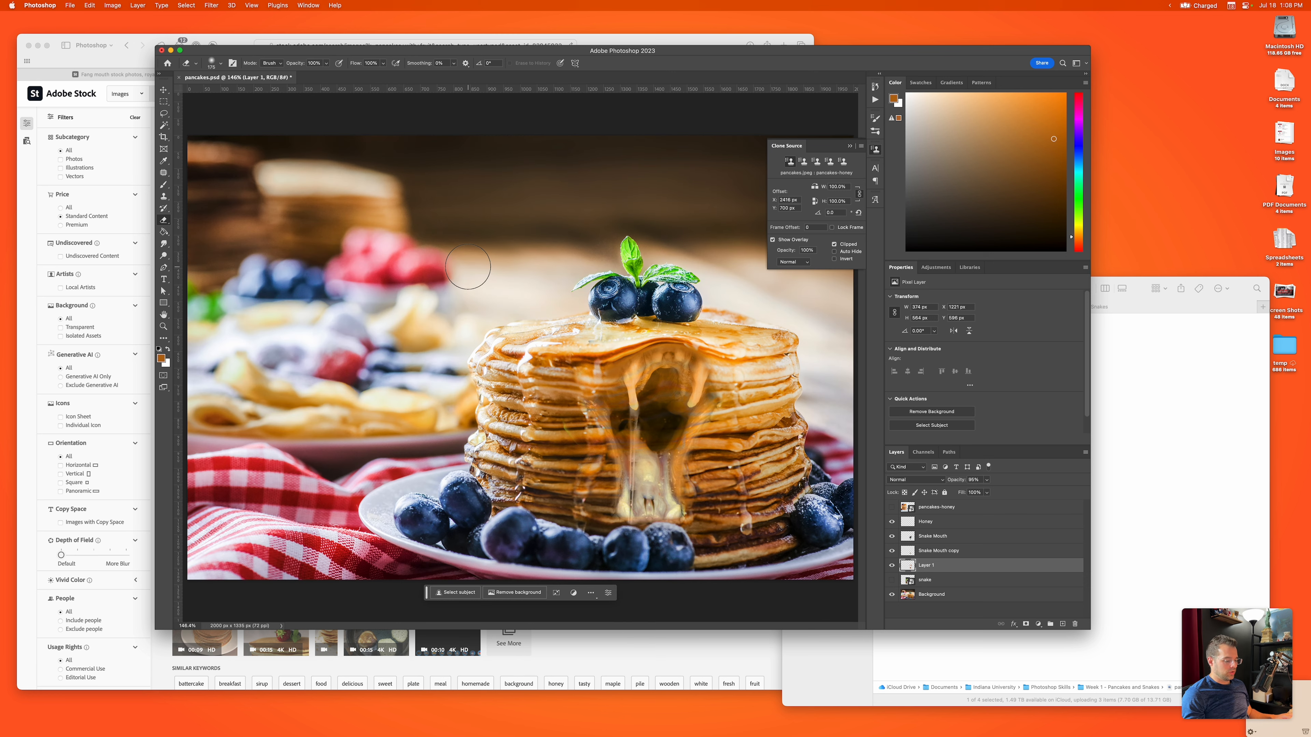
scroll(468, 267, "down", 2, "alt")
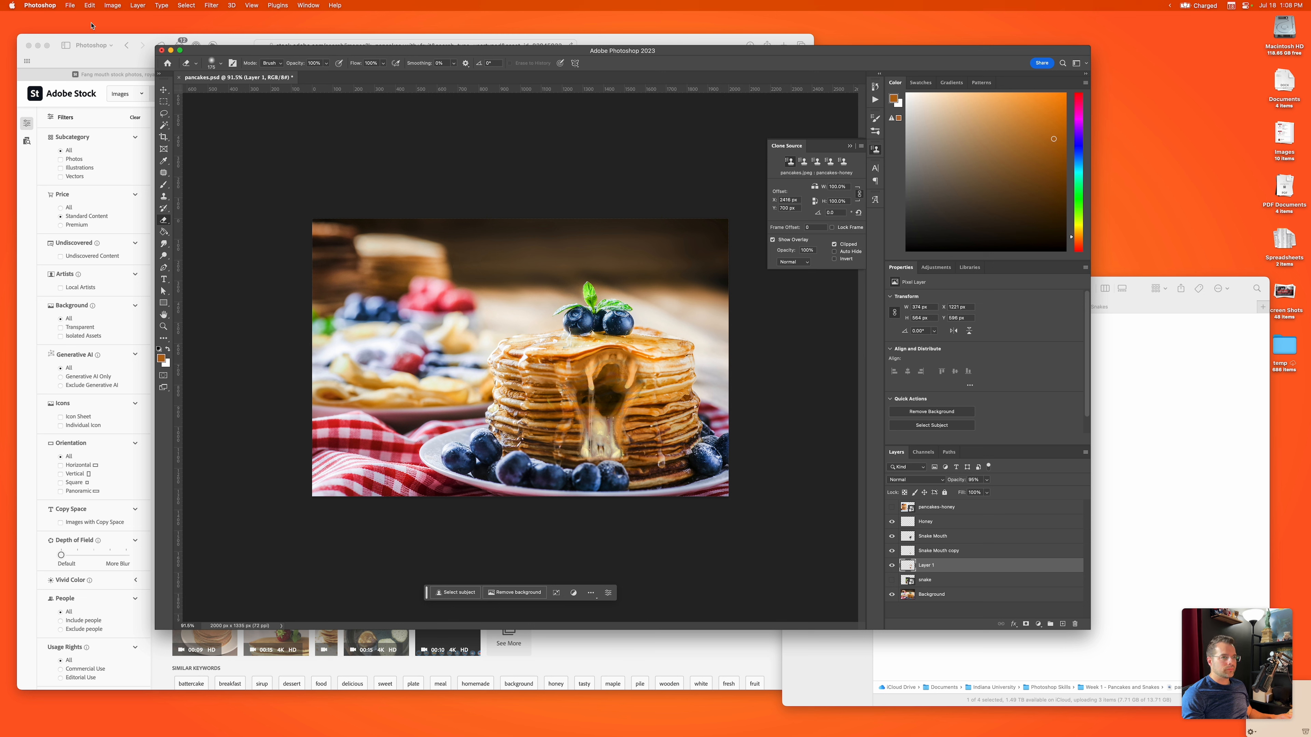
key("super+s")
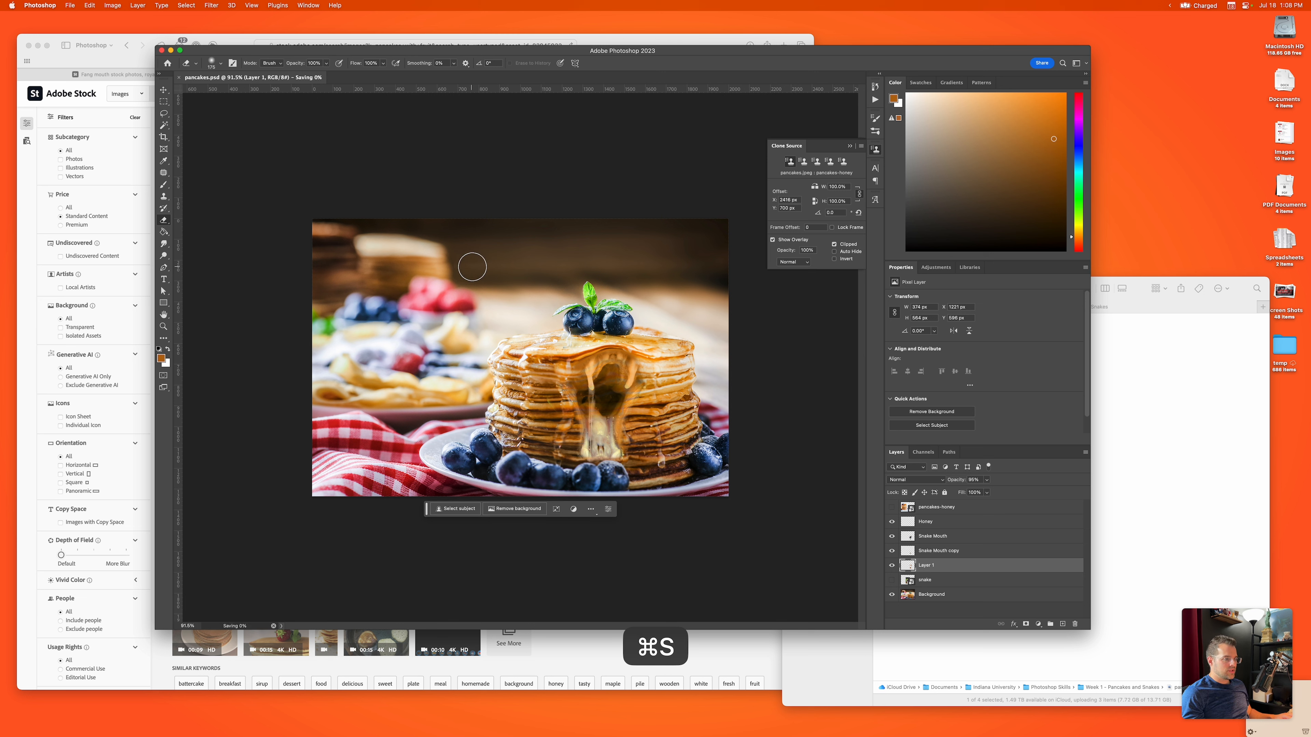
Step: Open the Export As settings for the composite and set the file format to JPG
left_click(69, 5)
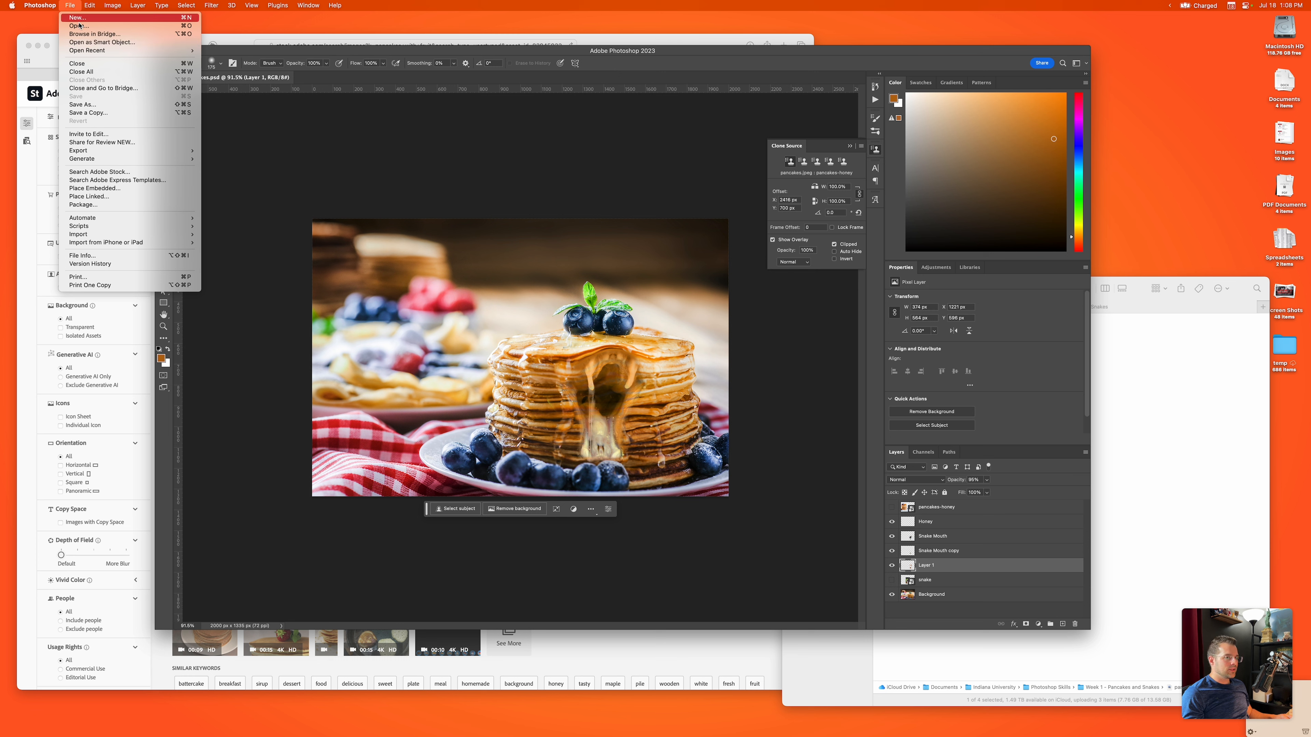
mouse_move(90, 151)
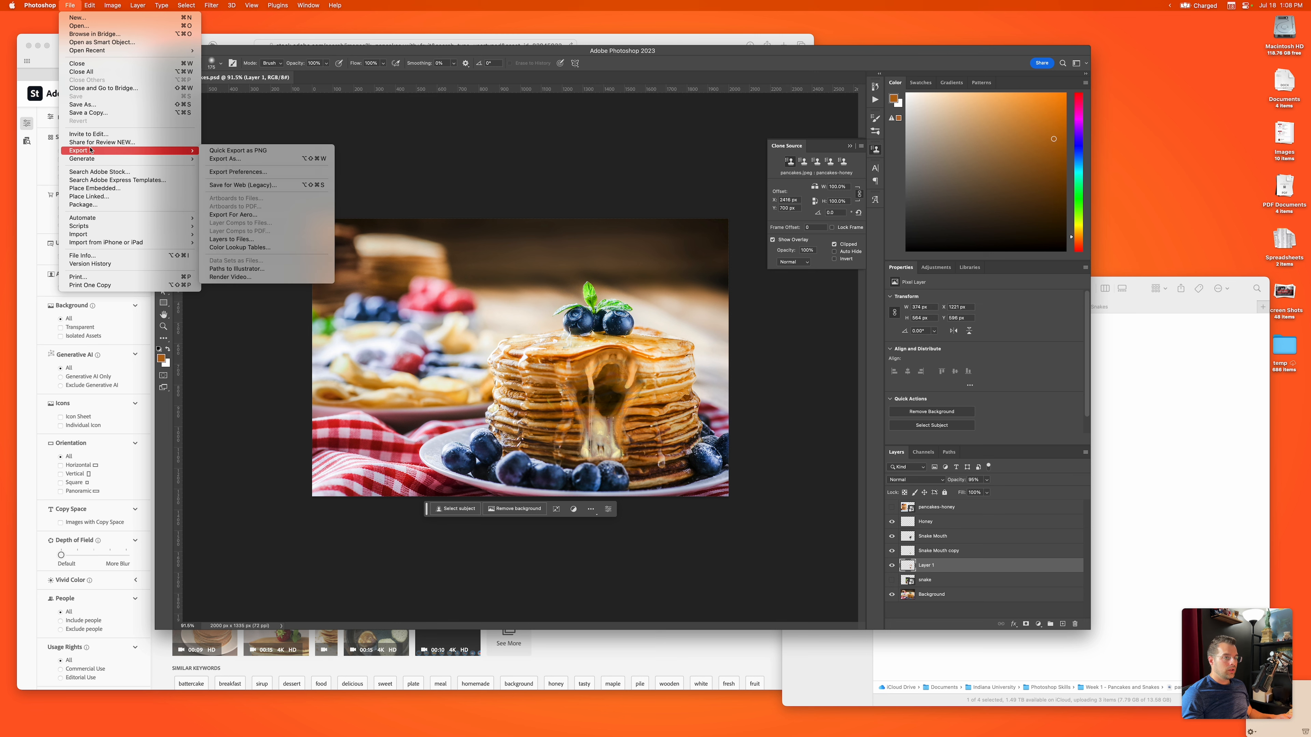
left_click(225, 160)
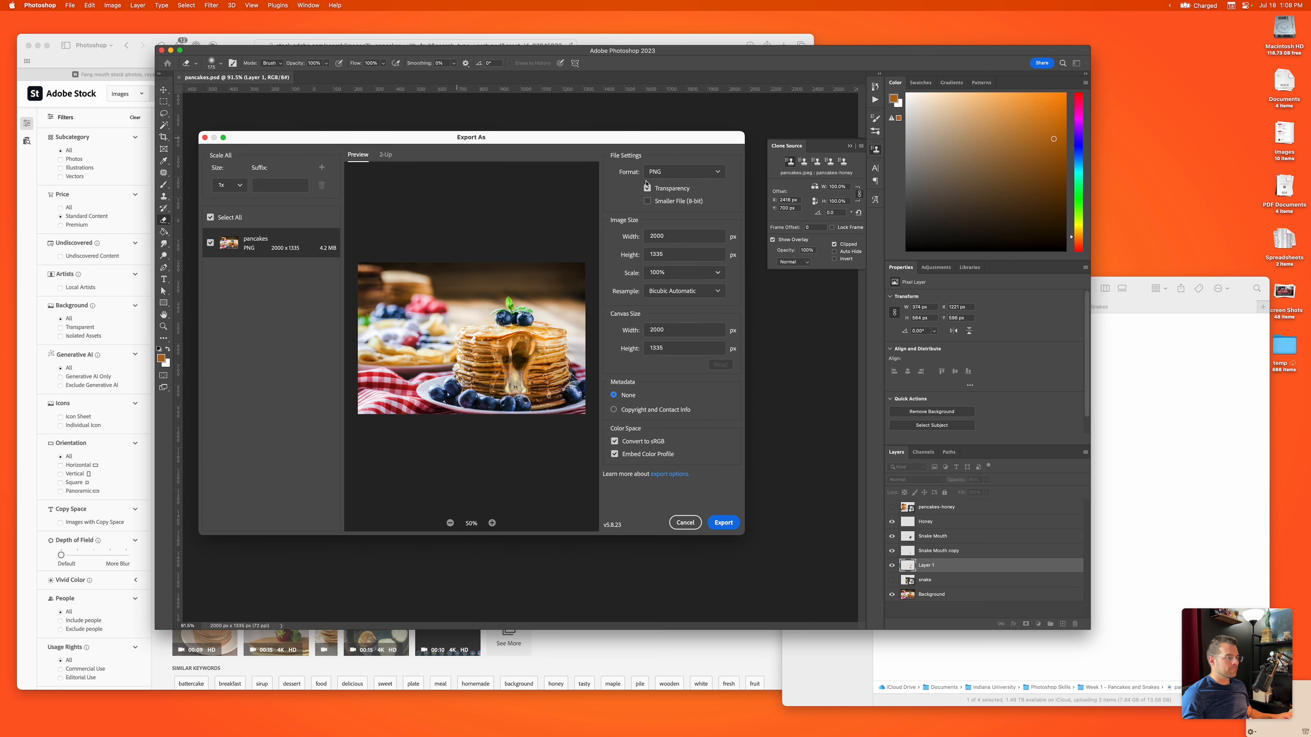
left_click(671, 175)
left_click(666, 193)
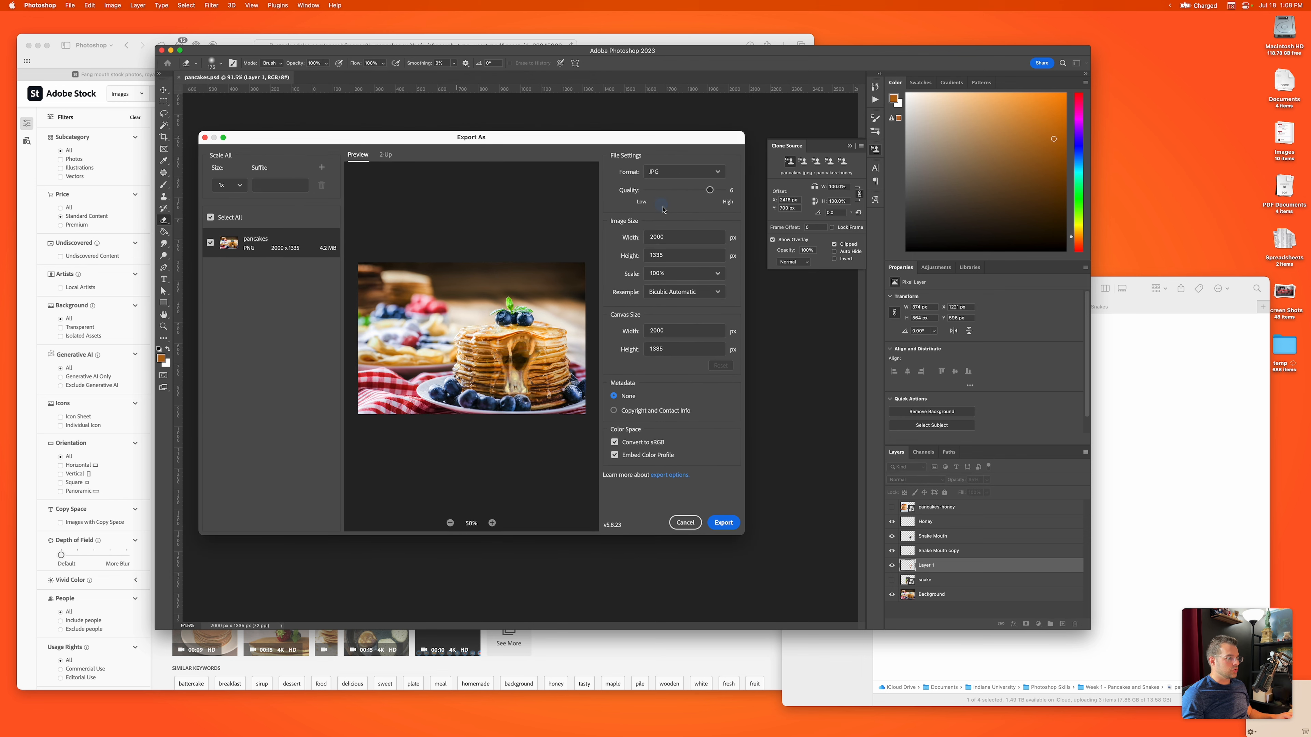
Step: Try different JPG quality levels in the export settings, returning the quality to 6
left_click(709, 190)
left_click_drag(711, 197, 684, 219)
left_click_drag(690, 435, 715, 261)
left_click_drag(708, 189, 692, 287)
left_click_drag(696, 228, 709, 204)
Step: Export the JPG into the Week 1 - Pancakes and Snakes folder, naming it with the author's surname followed by "-week01"
left_click(722, 523)
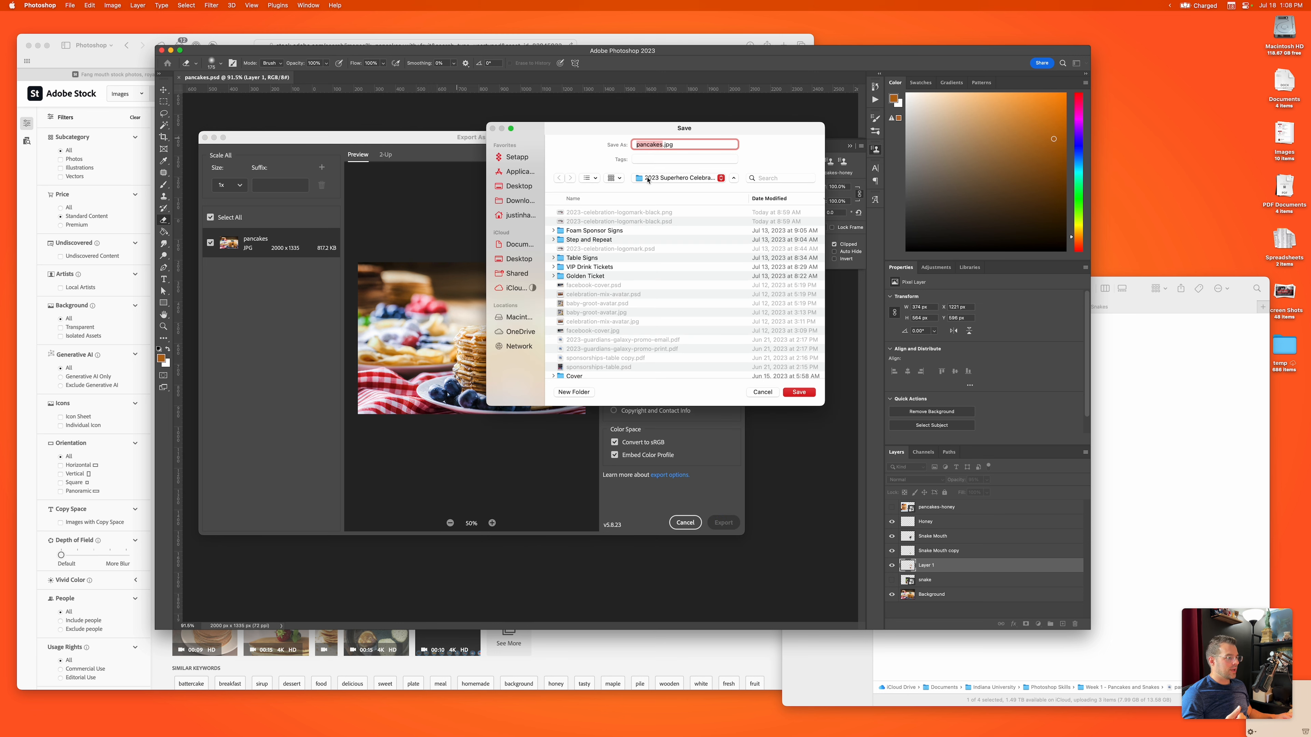
left_click(648, 180)
left_click(653, 234)
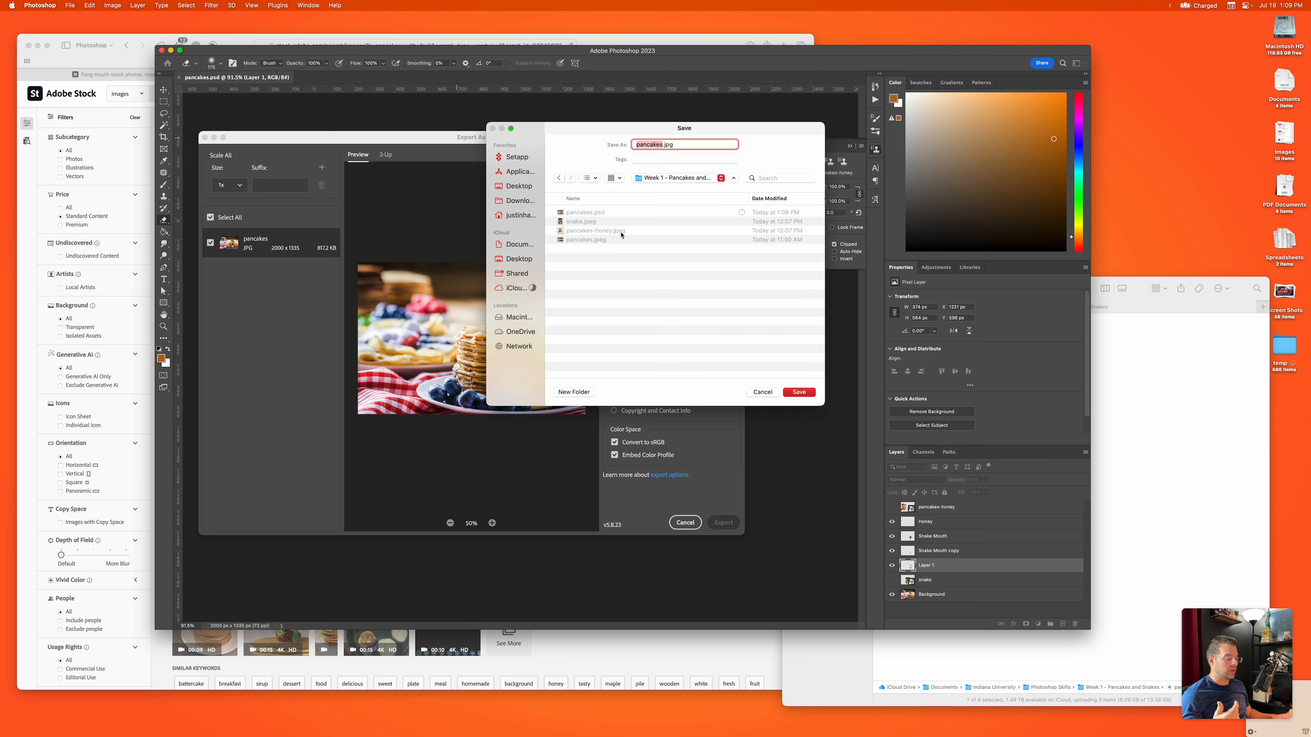
type("harter-week01")
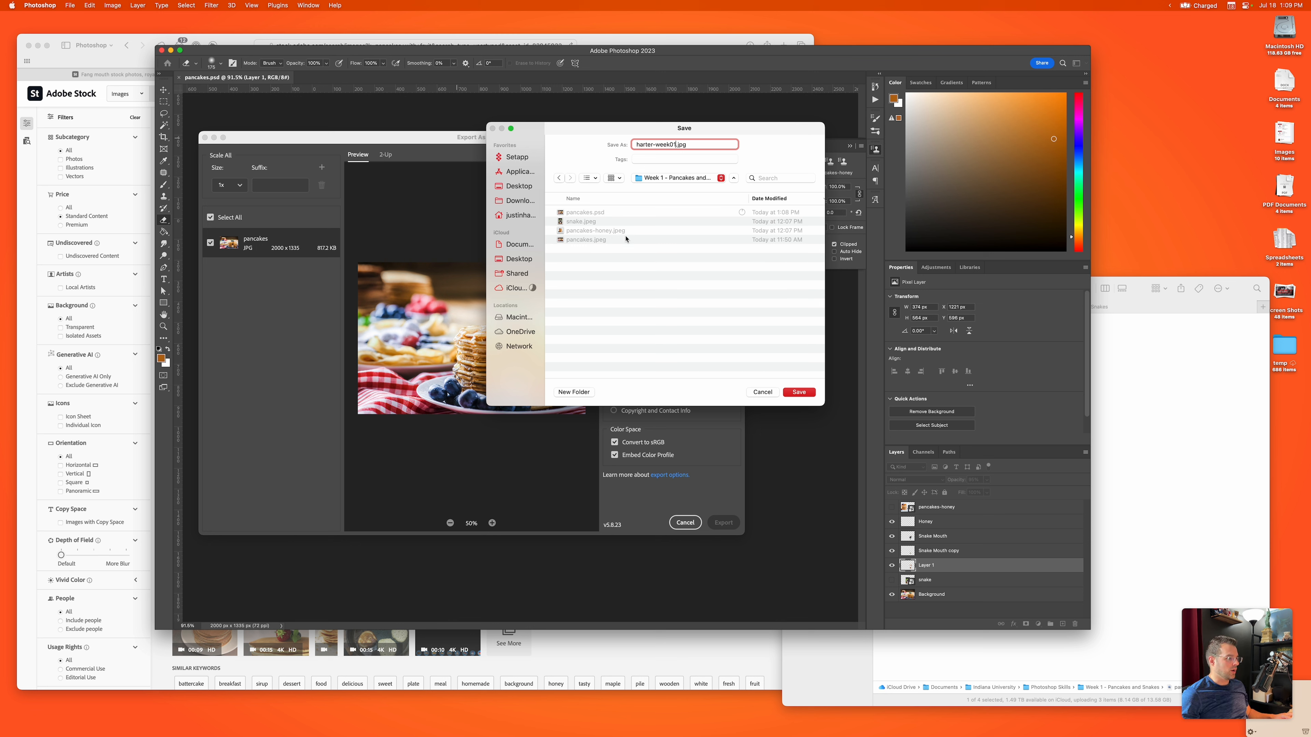
left_click(798, 392)
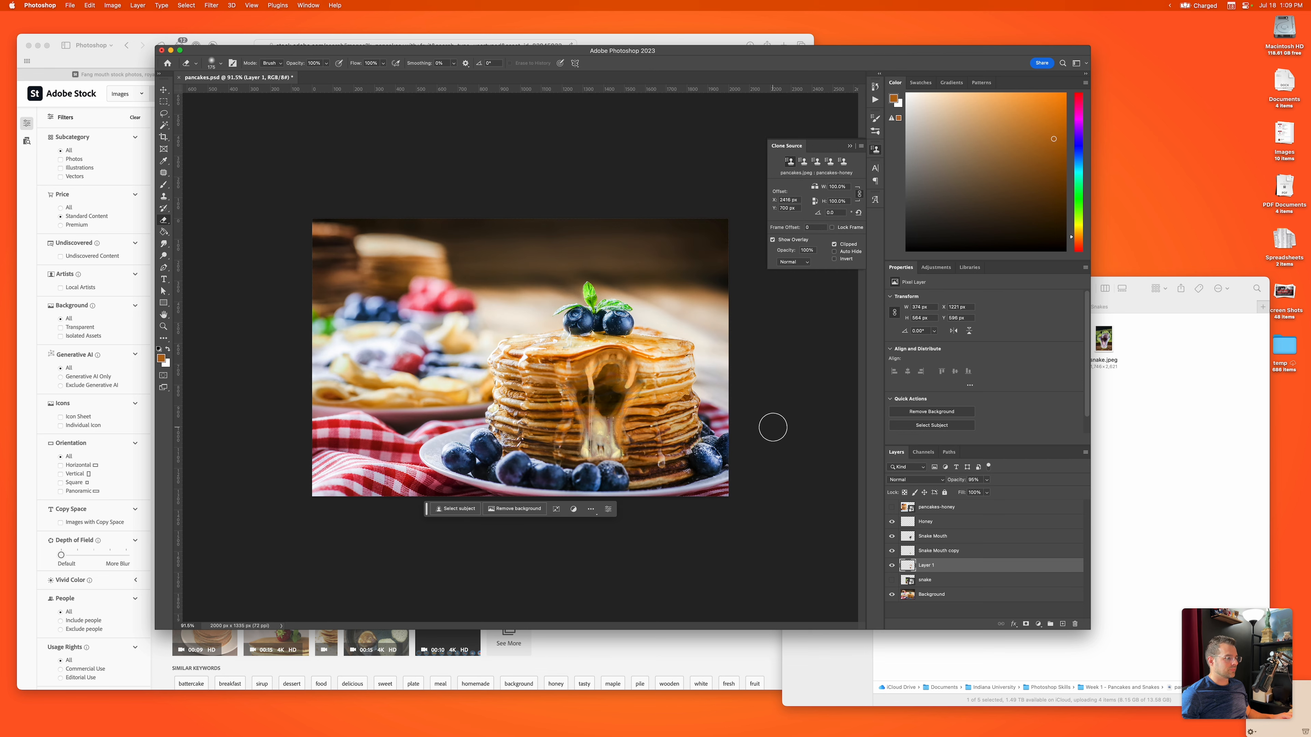
Step: Switch to the Week 1 - Pancakes and Snakes folder in Finder and open the exported JPG in Preview
left_click(1130, 413)
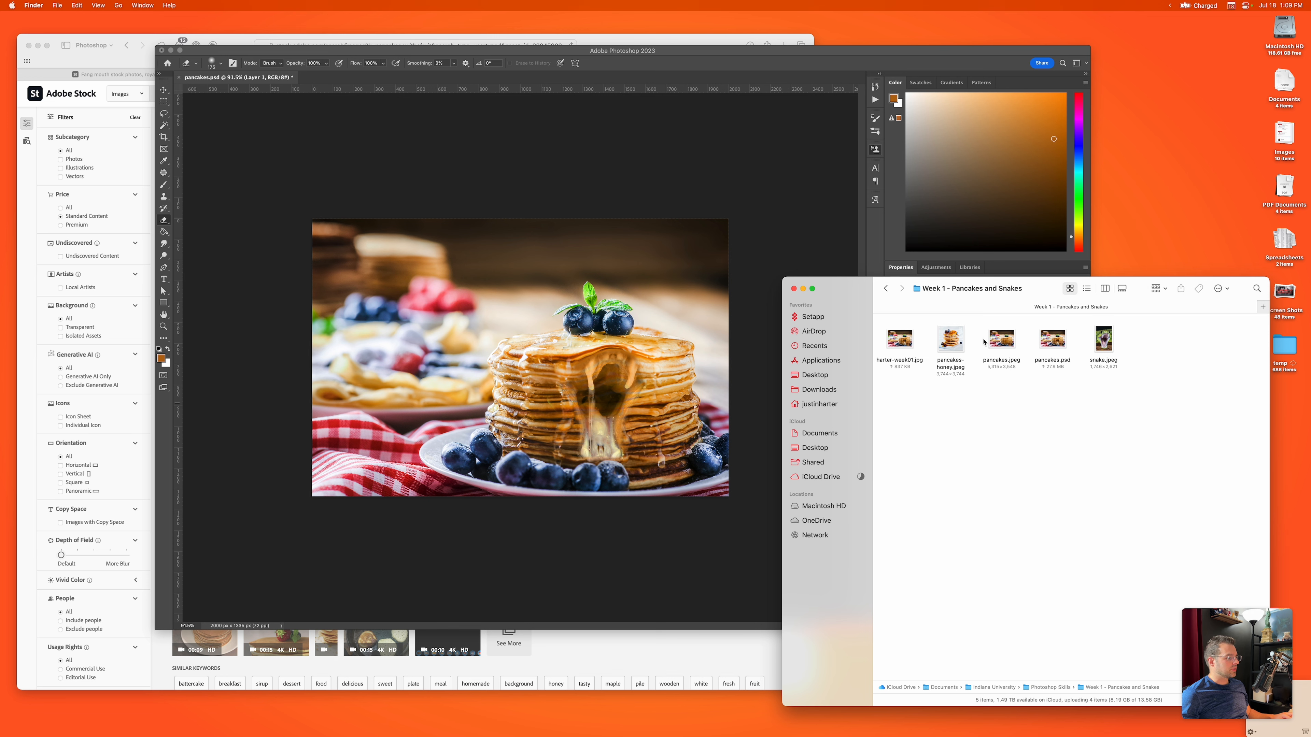
double_click(900, 341)
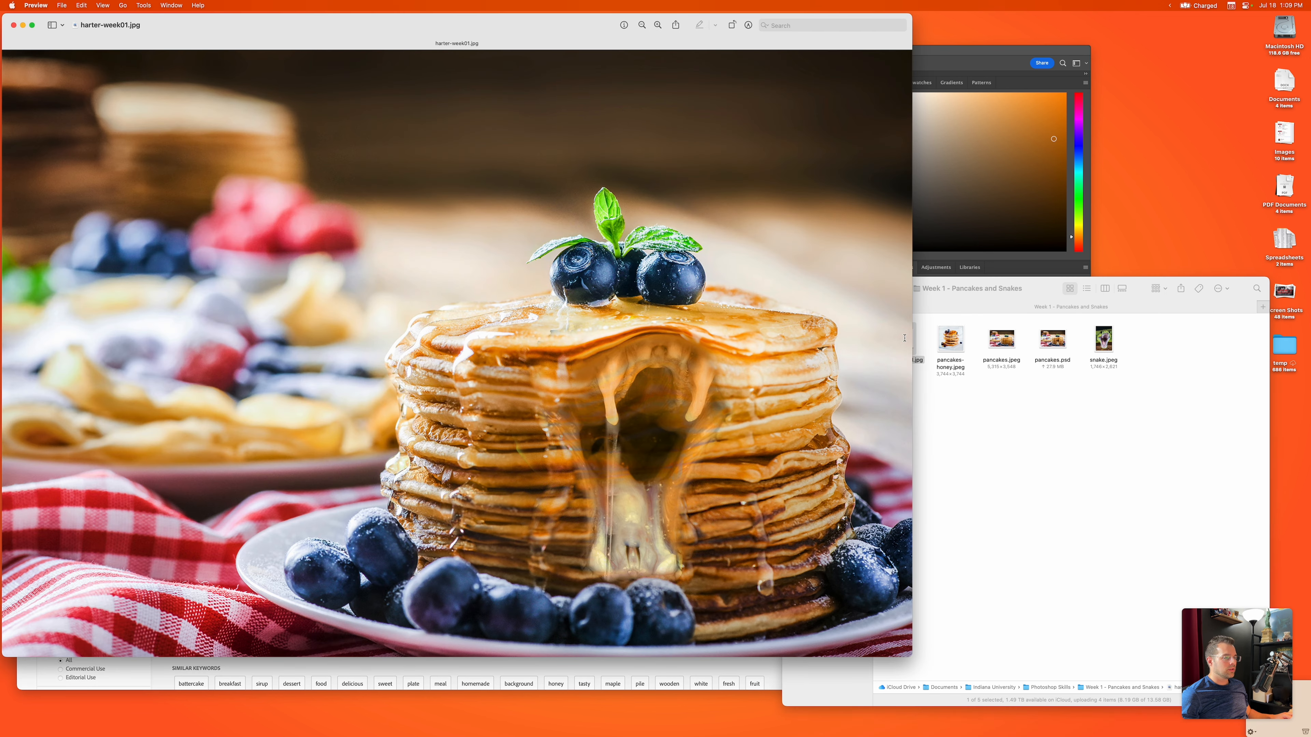